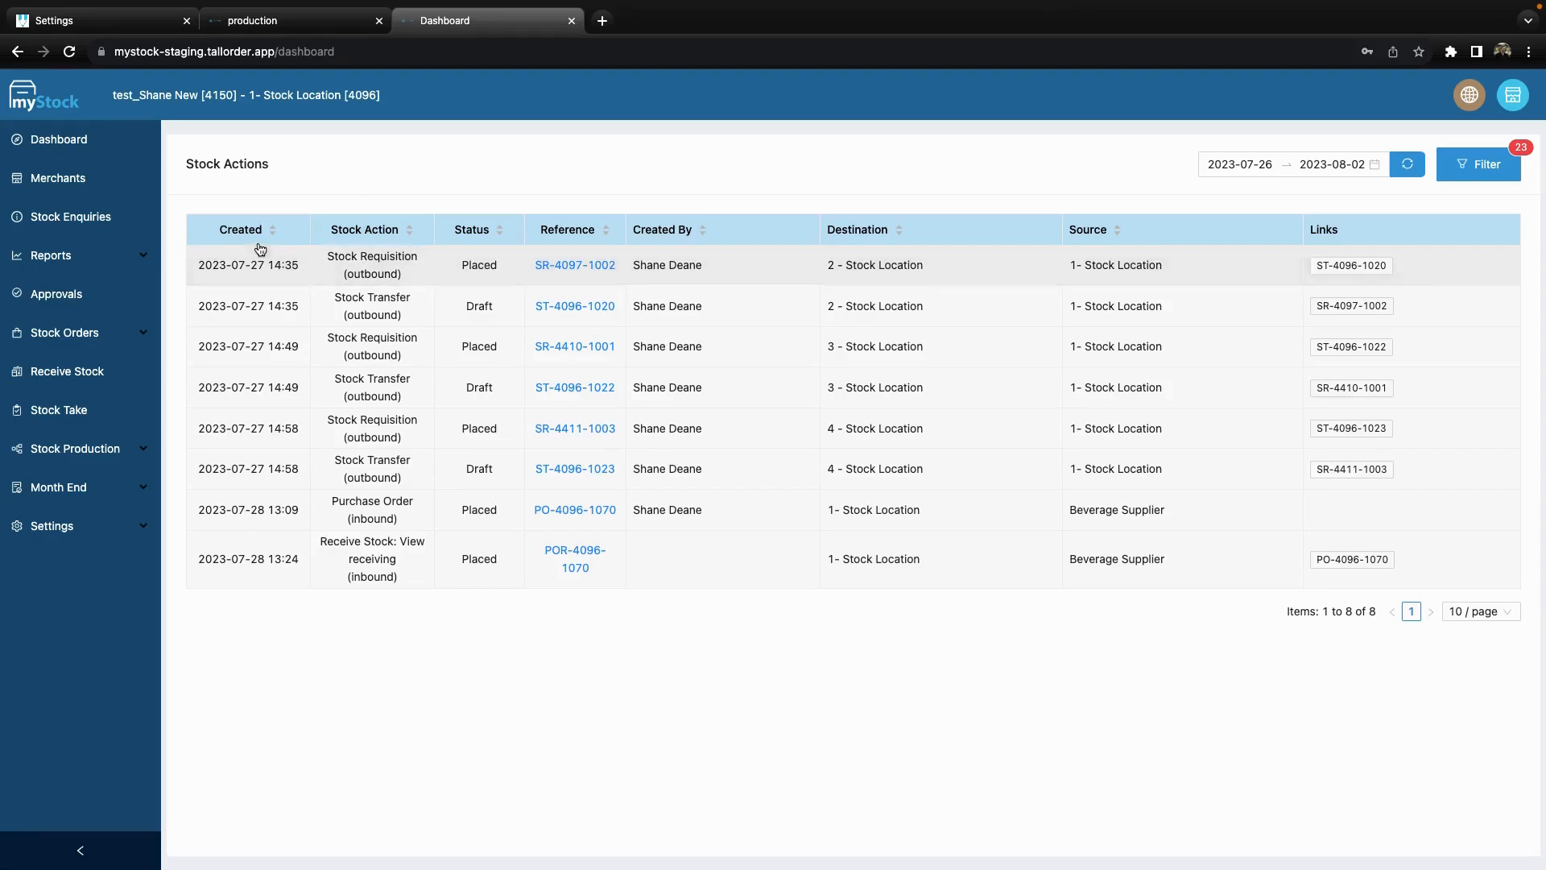
Open the Inventory report and review the stock-level options for filtering its items
{"action": "left_click", "coordinate": [122, 258]}
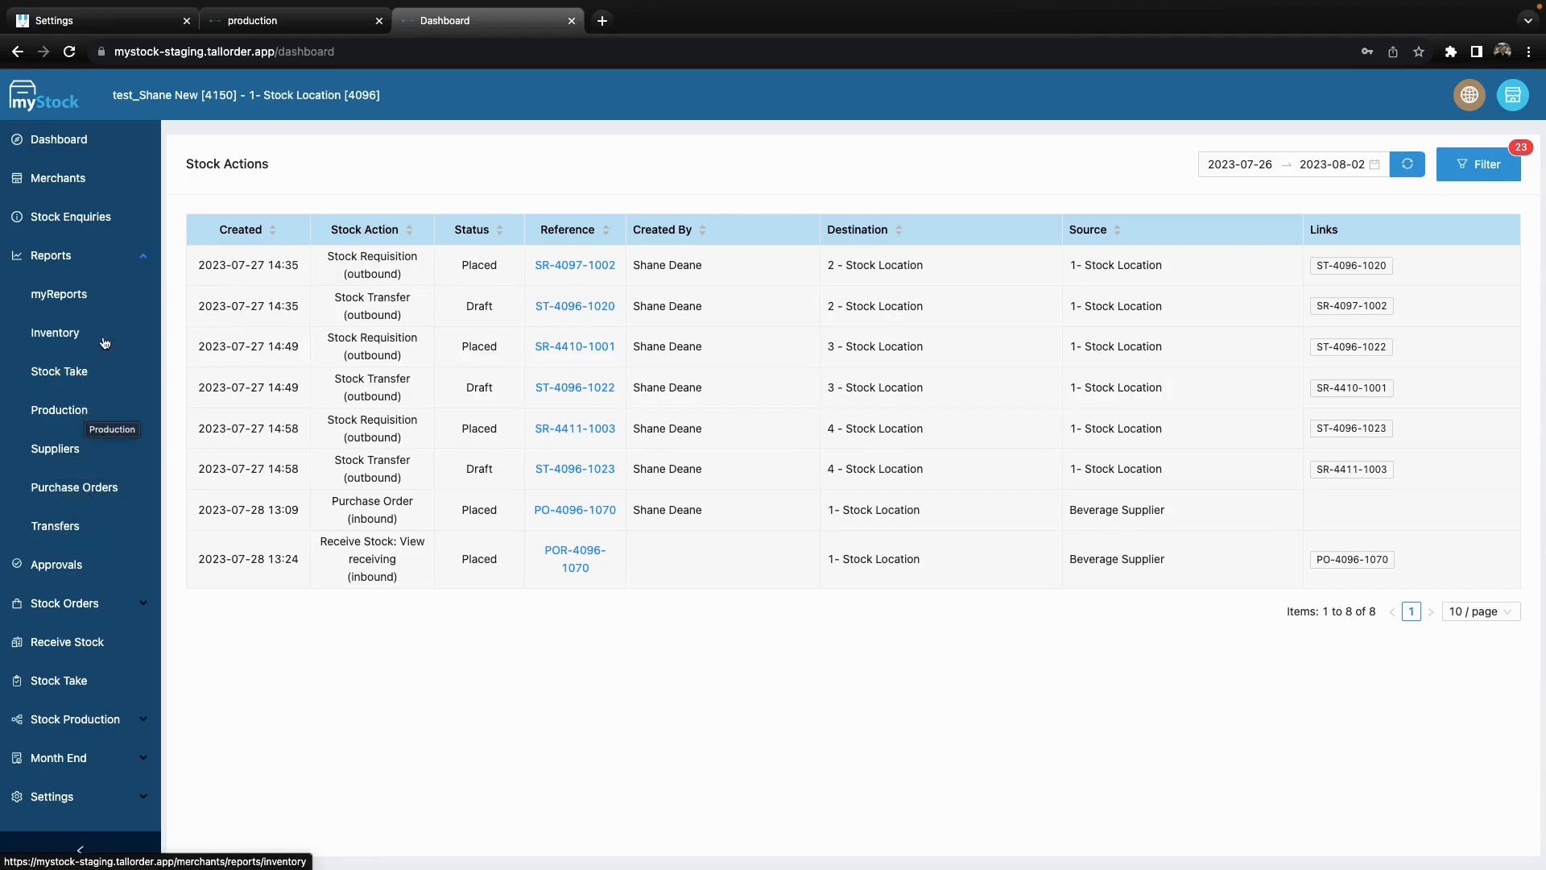
{"action": "left_click", "coordinate": [54, 337]}
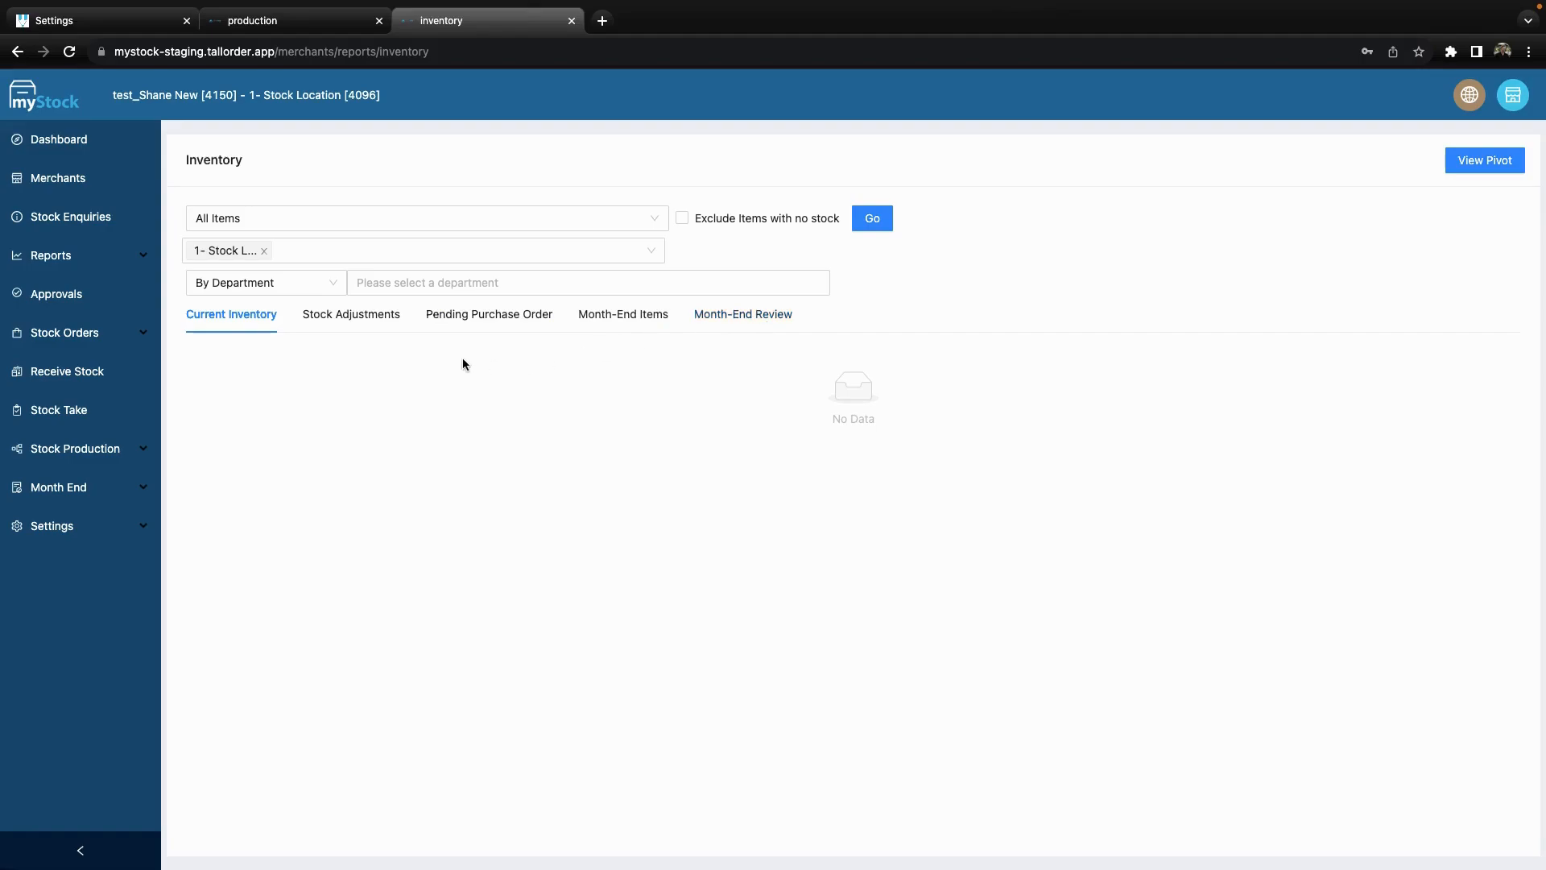
{"action": "left_click", "coordinate": [370, 223]}
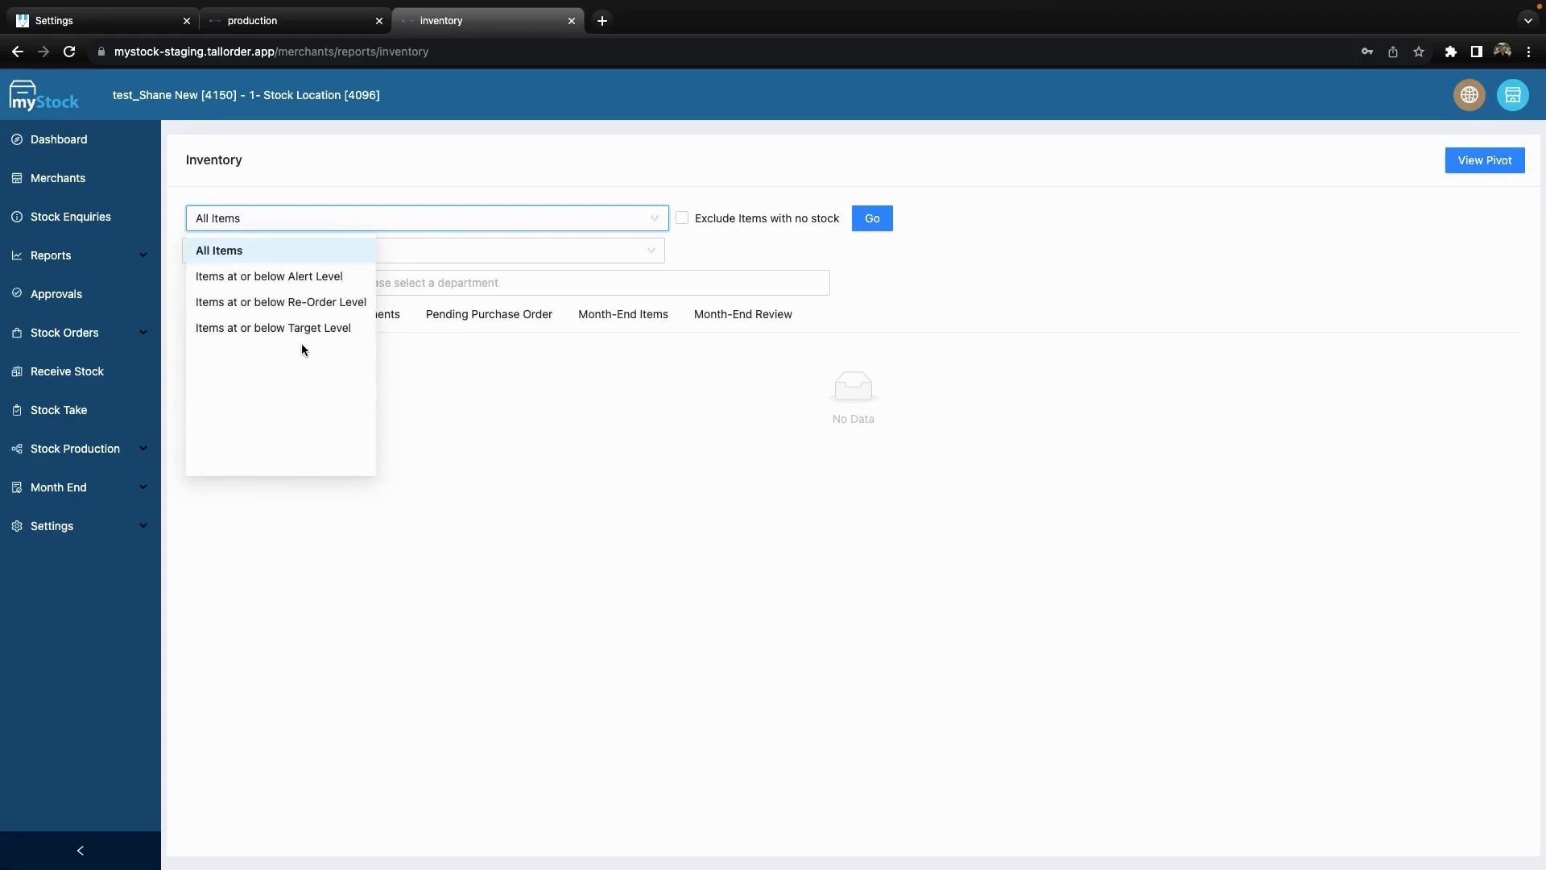
{"action": "left_click", "coordinate": [466, 172]}
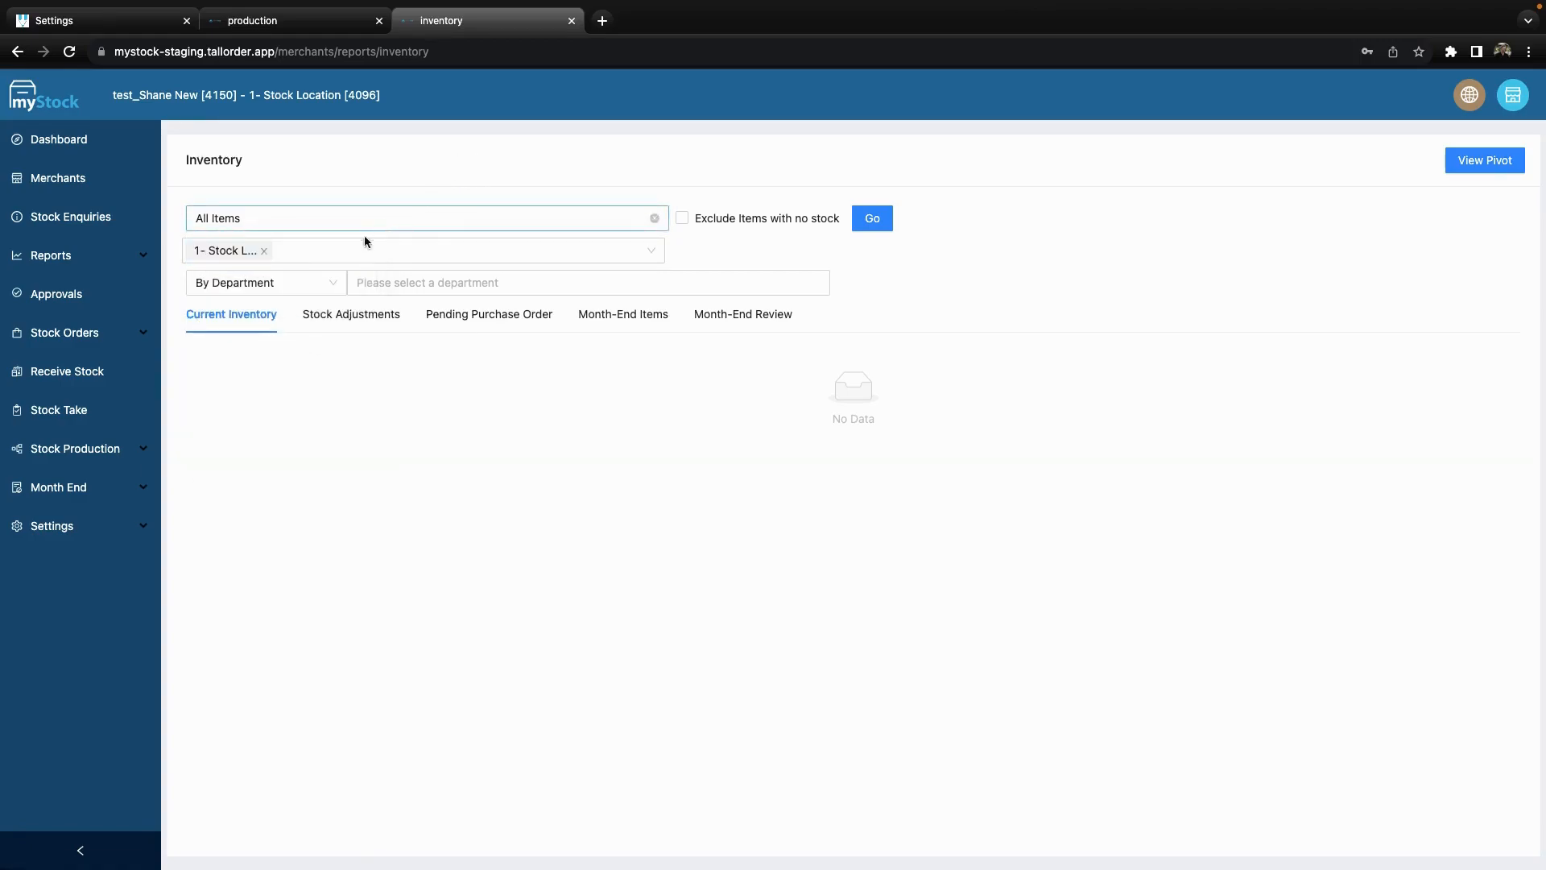
Try setting the inventory location filter to All Stores, then restore it to 1- Stock Location
{"action": "left_click", "coordinate": [331, 245]}
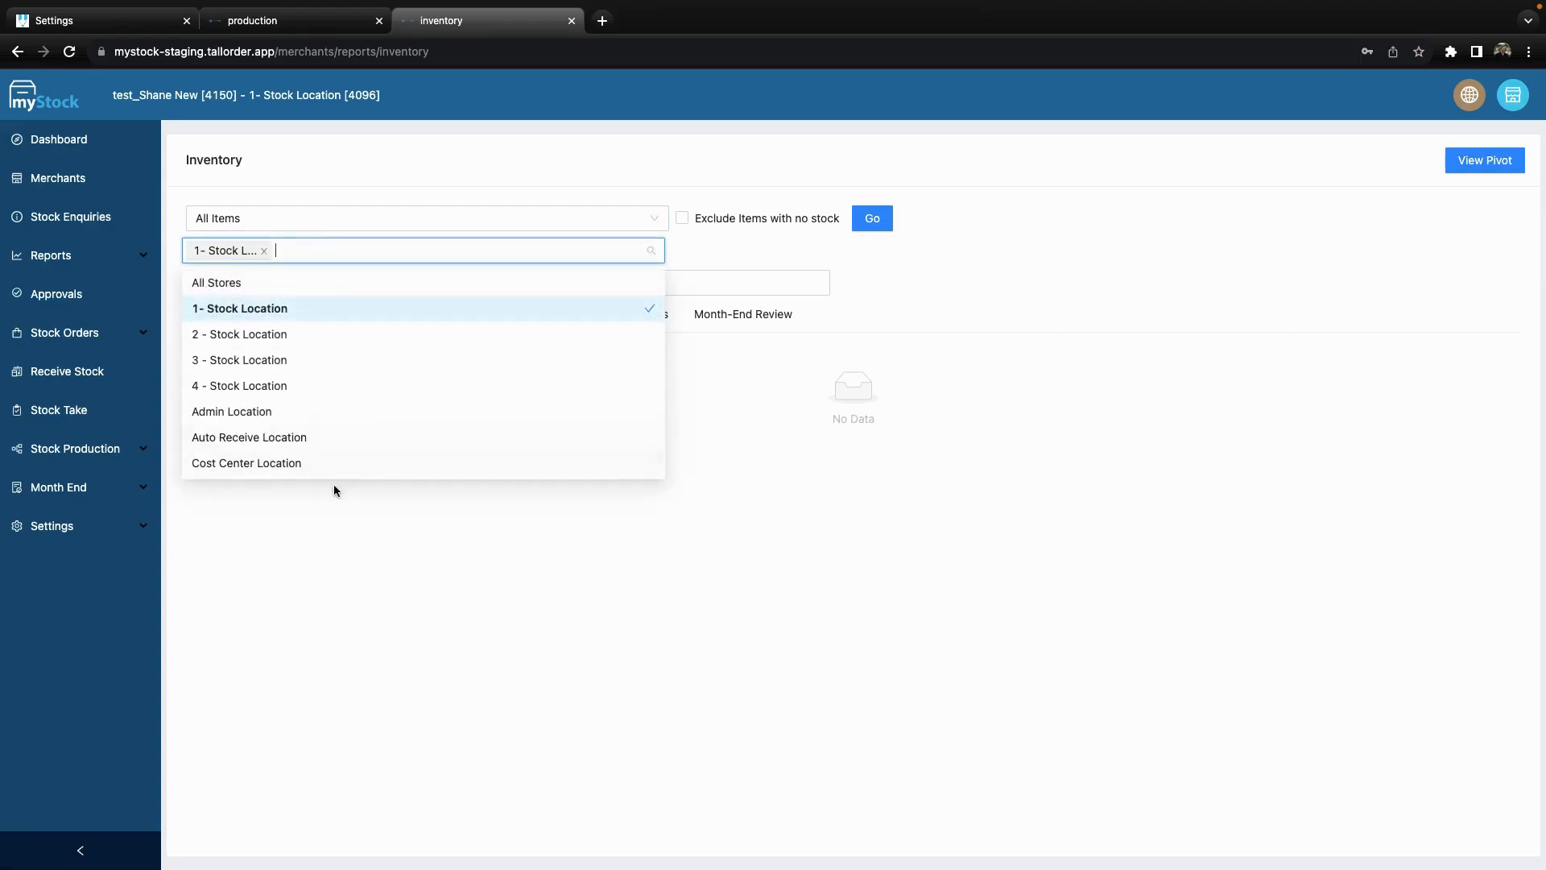
{"action": "left_click", "coordinate": [256, 288]}
{"action": "left_click", "coordinate": [264, 251]}
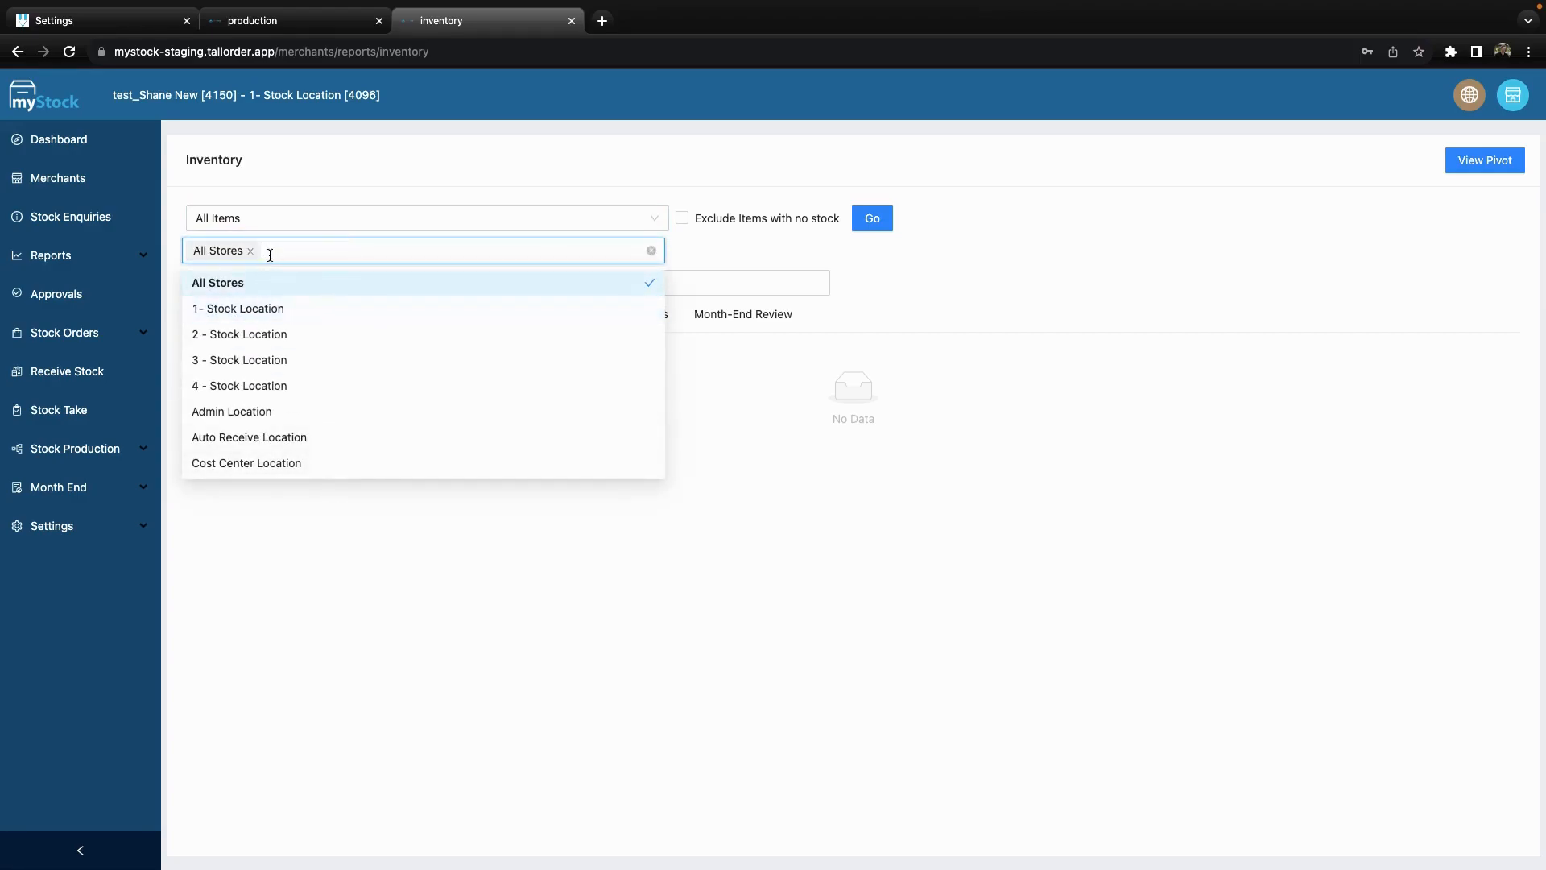
{"action": "left_click", "coordinate": [267, 311]}
{"action": "left_click", "coordinate": [250, 251]}
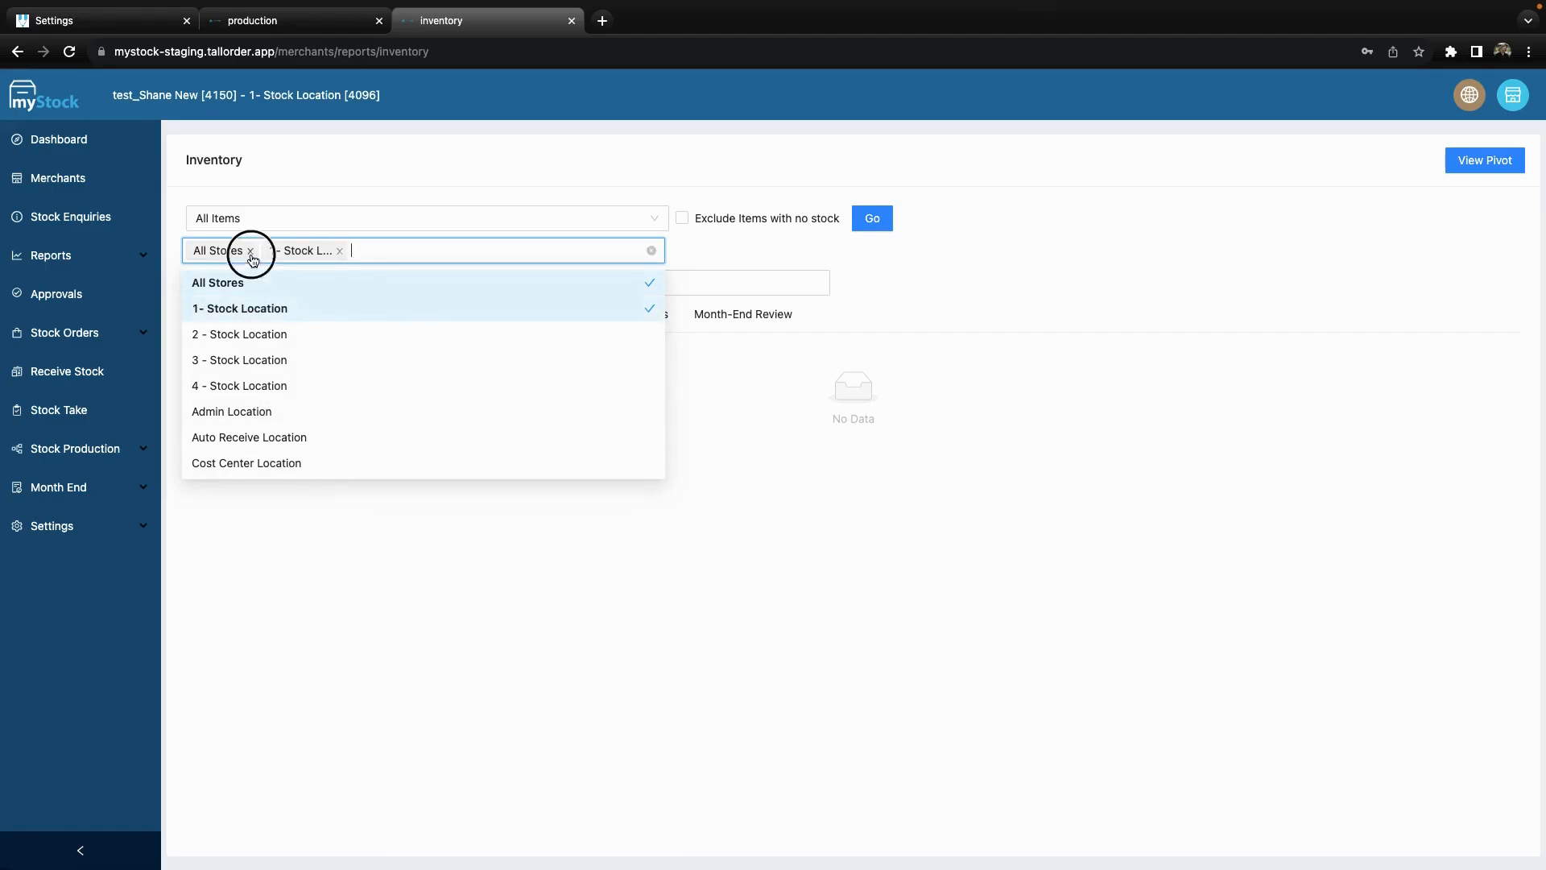
Try adding 2 - Stock Location and 3 - Stock Location to the location filter, then remove both
{"action": "left_click", "coordinate": [272, 337]}
{"action": "left_click", "coordinate": [275, 359]}
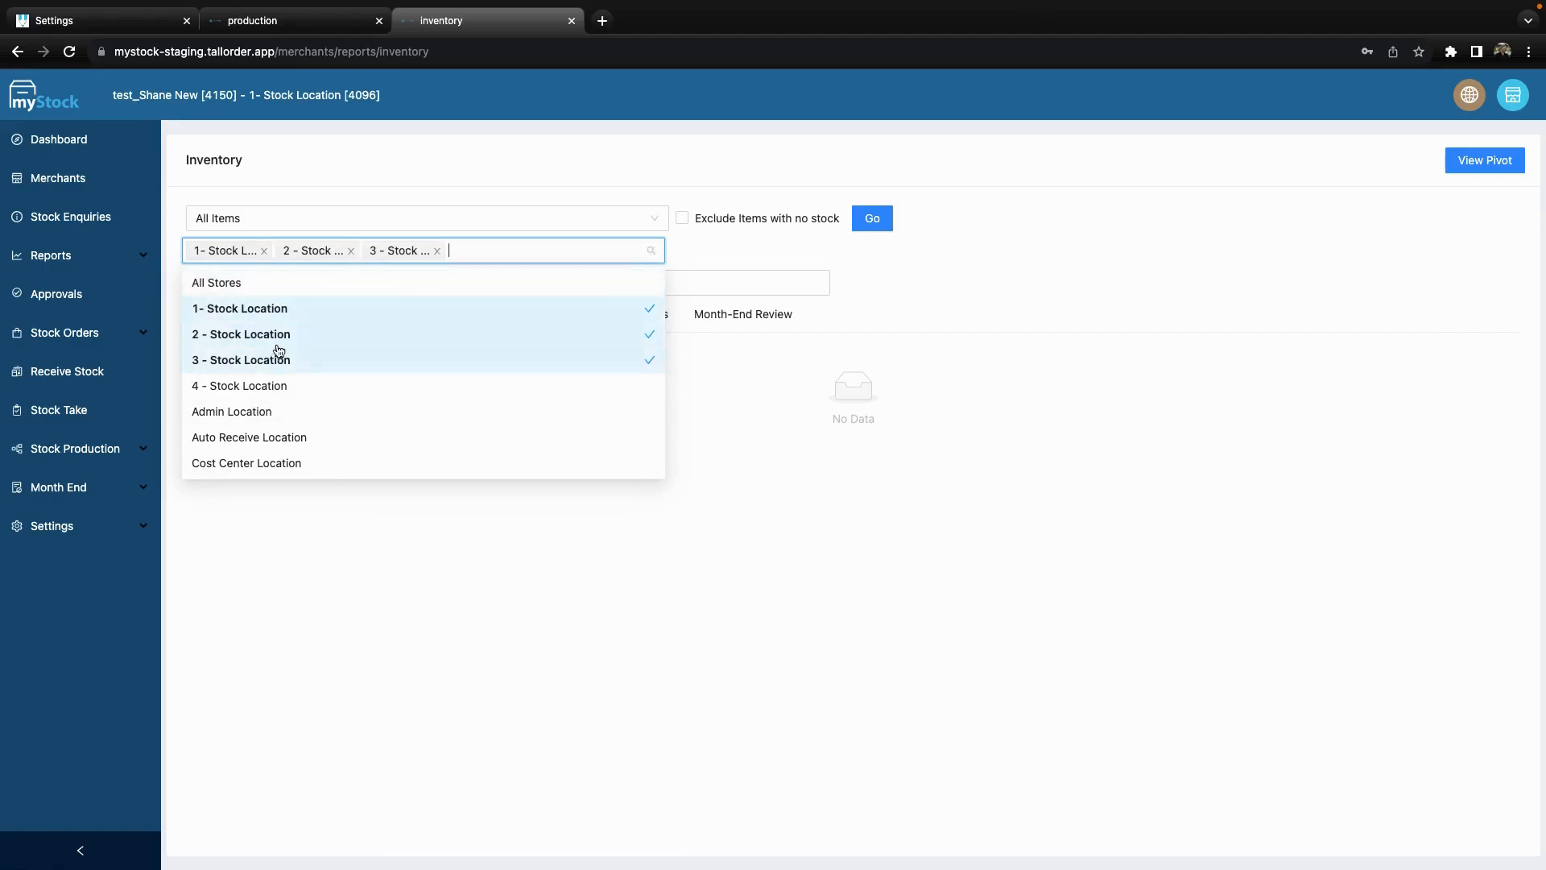
{"action": "left_click", "coordinate": [438, 252]}
{"action": "left_click", "coordinate": [351, 251]}
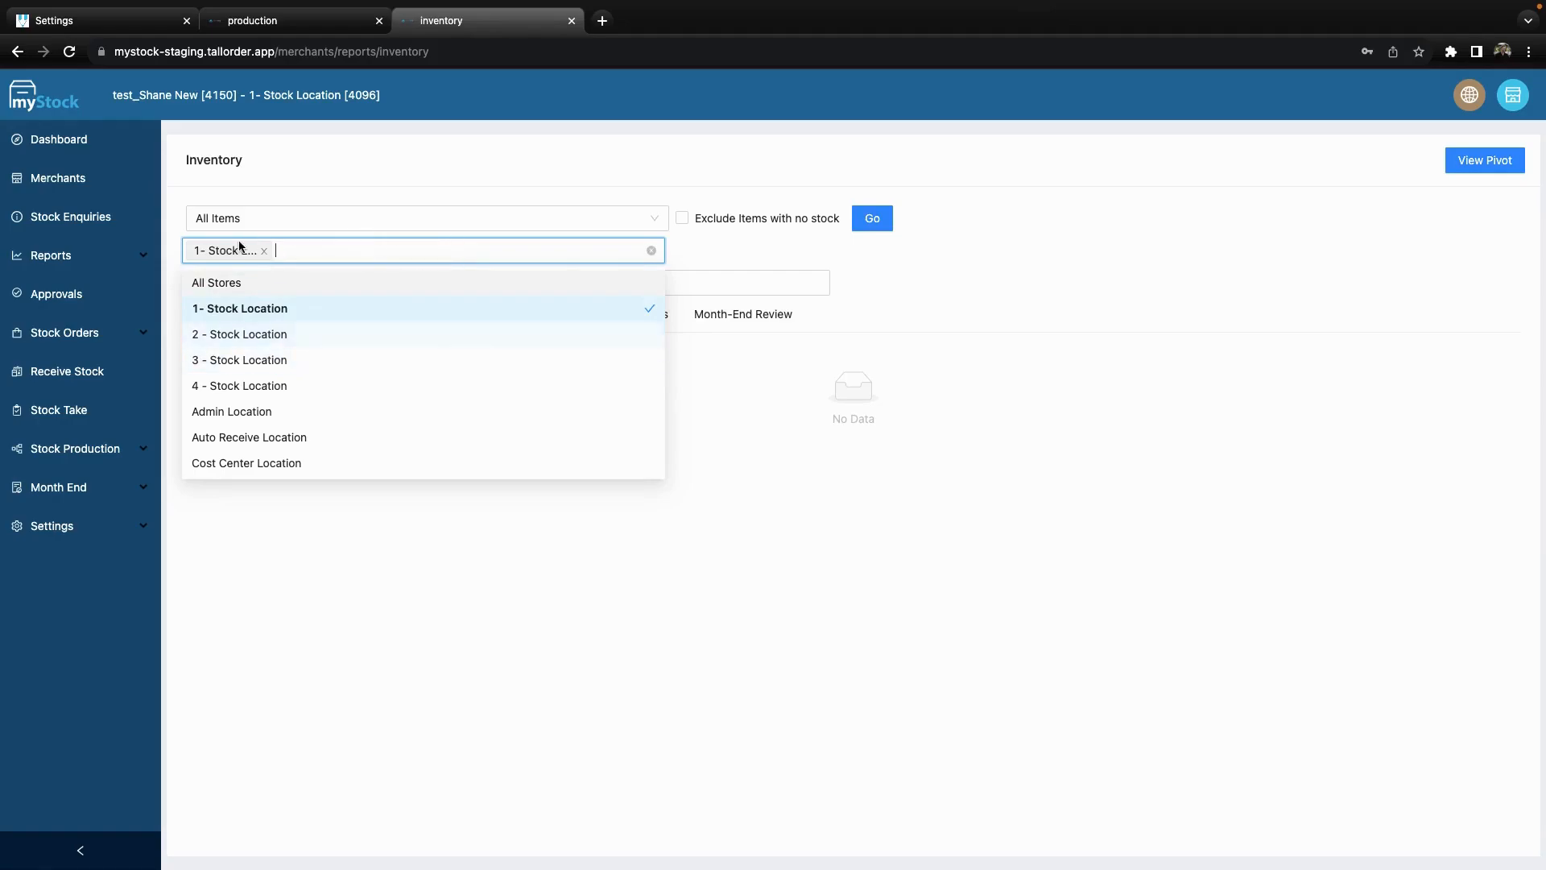
Try excluding items with no stock and filtering By Item, then restore the original setting and By Department
{"action": "left_click", "coordinate": [685, 223]}
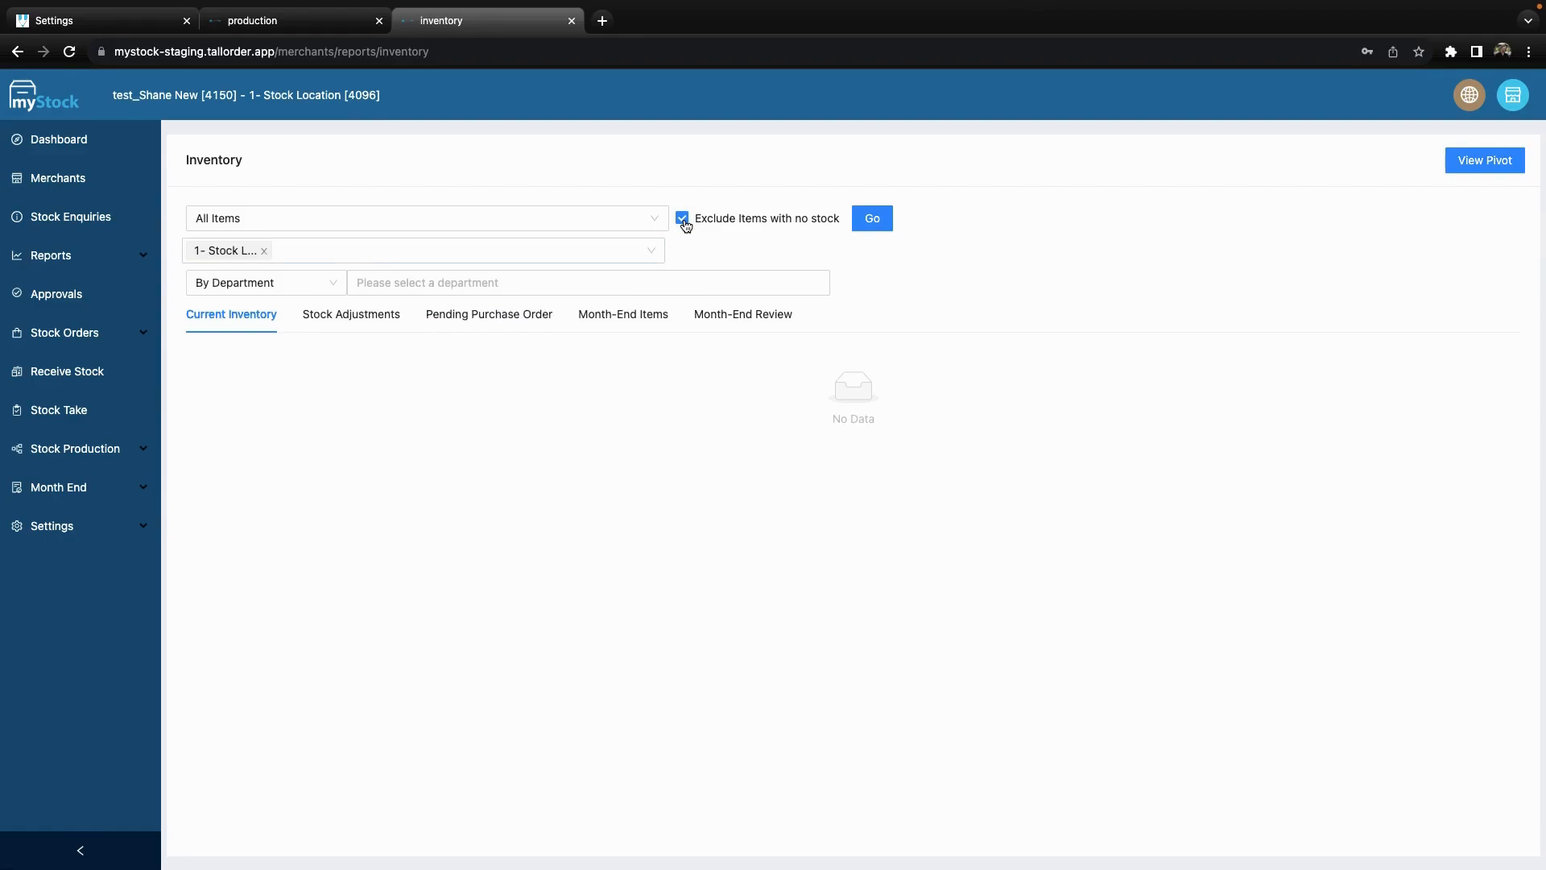
{"action": "left_click", "coordinate": [683, 219]}
{"action": "left_click", "coordinate": [313, 281]}
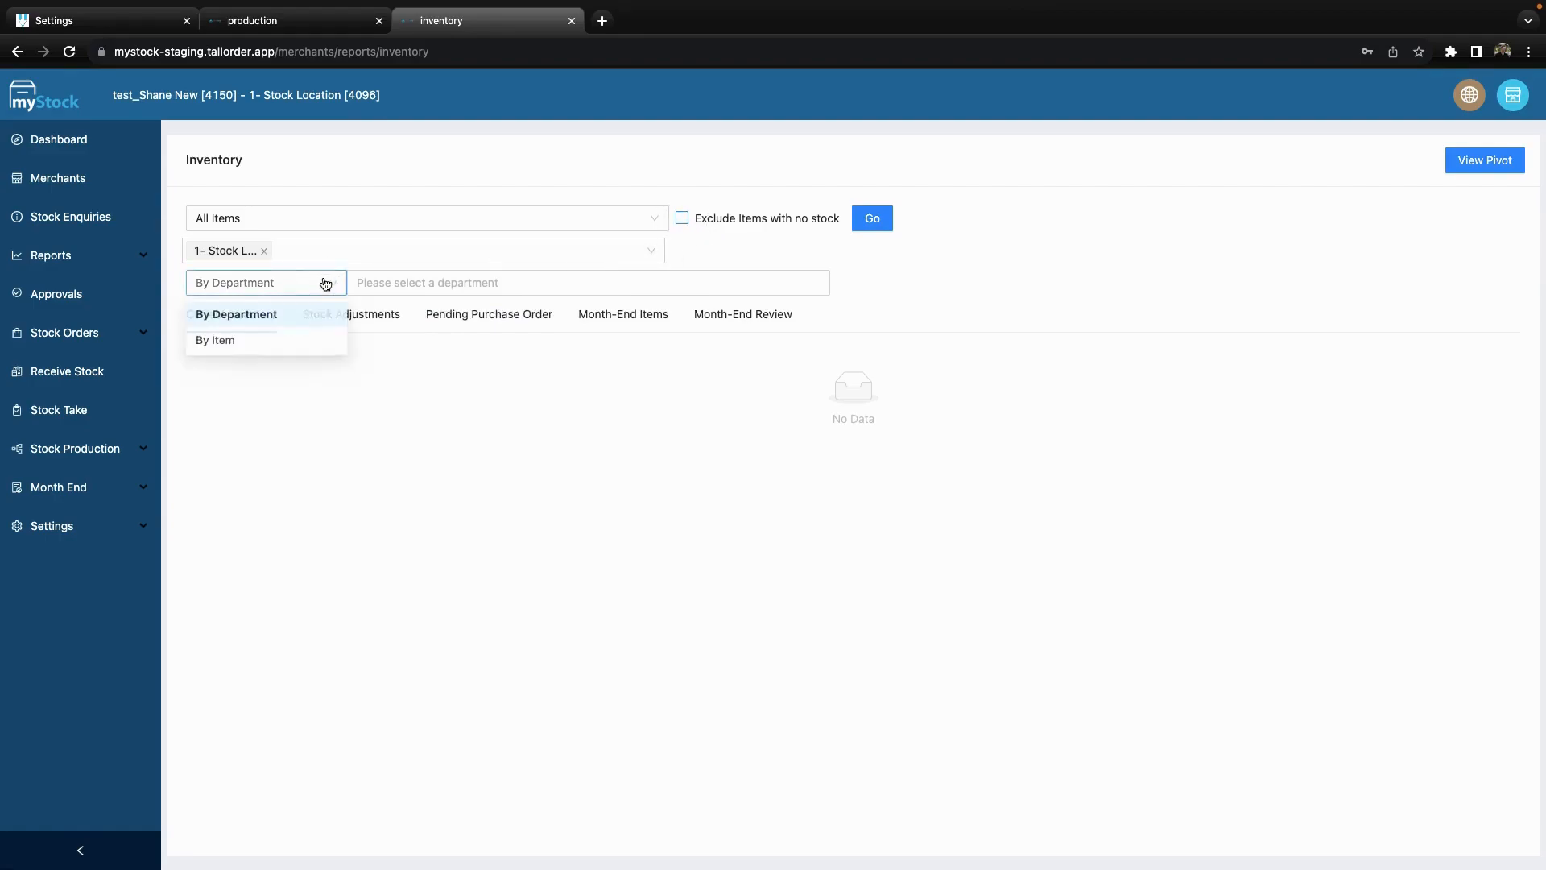
{"action": "left_click", "coordinate": [237, 341]}
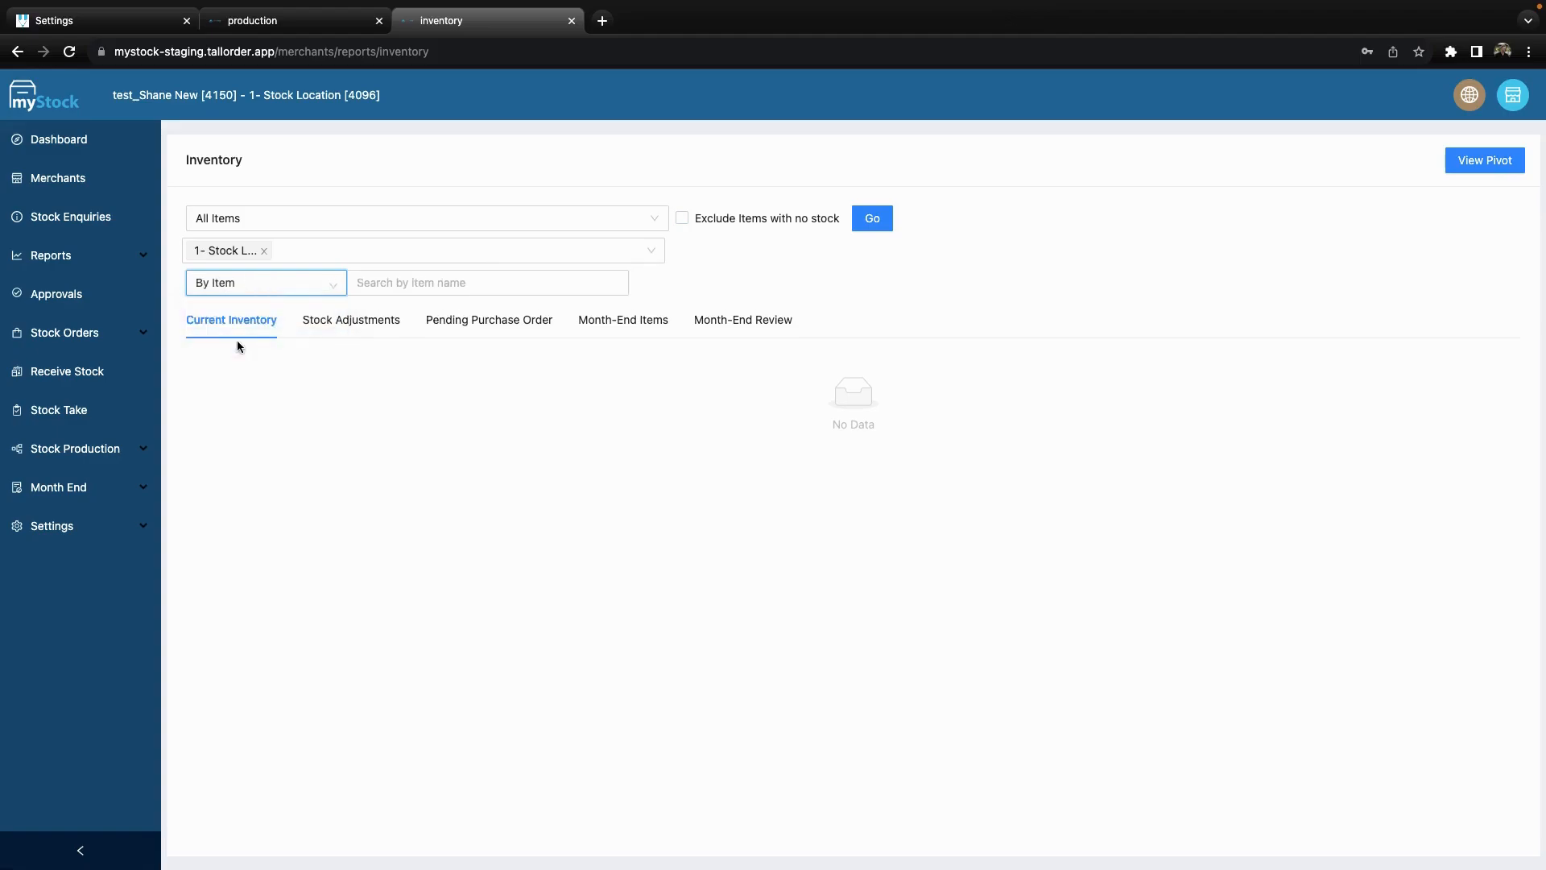
{"action": "left_click", "coordinate": [298, 291]}
{"action": "left_click", "coordinate": [326, 314]}
Examine the departments and sub-departments available for filtering the inventory report
{"action": "left_click", "coordinate": [384, 282]}
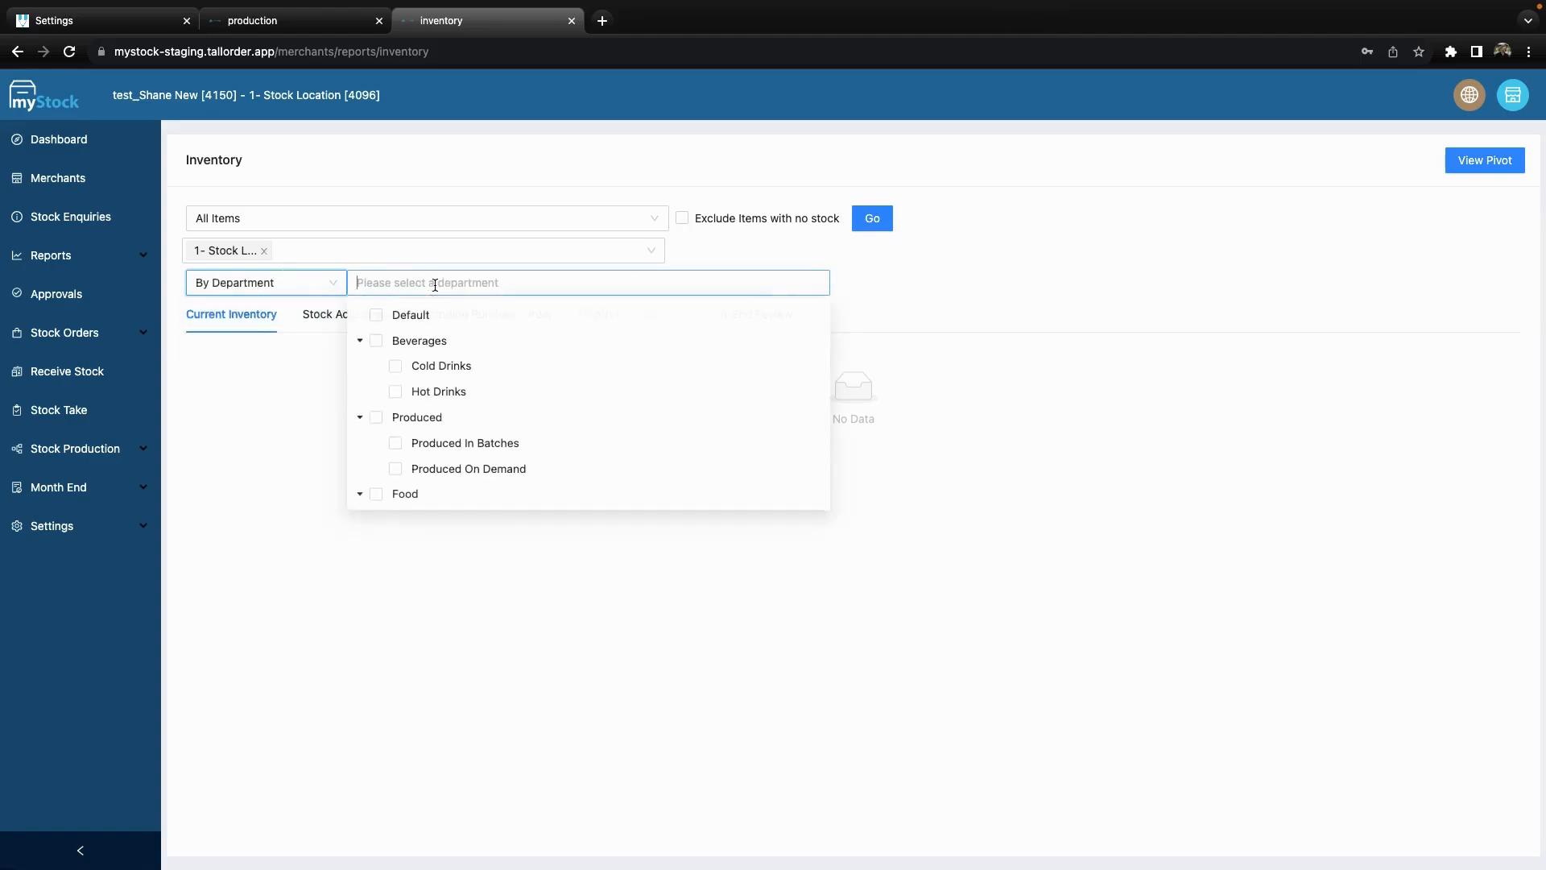
{"action": "scroll", "coordinate": [439, 399], "scroll_direction": "down", "scroll_amount": 2}
{"action": "scroll", "coordinate": [439, 401], "scroll_direction": "down", "scroll_amount": 3}
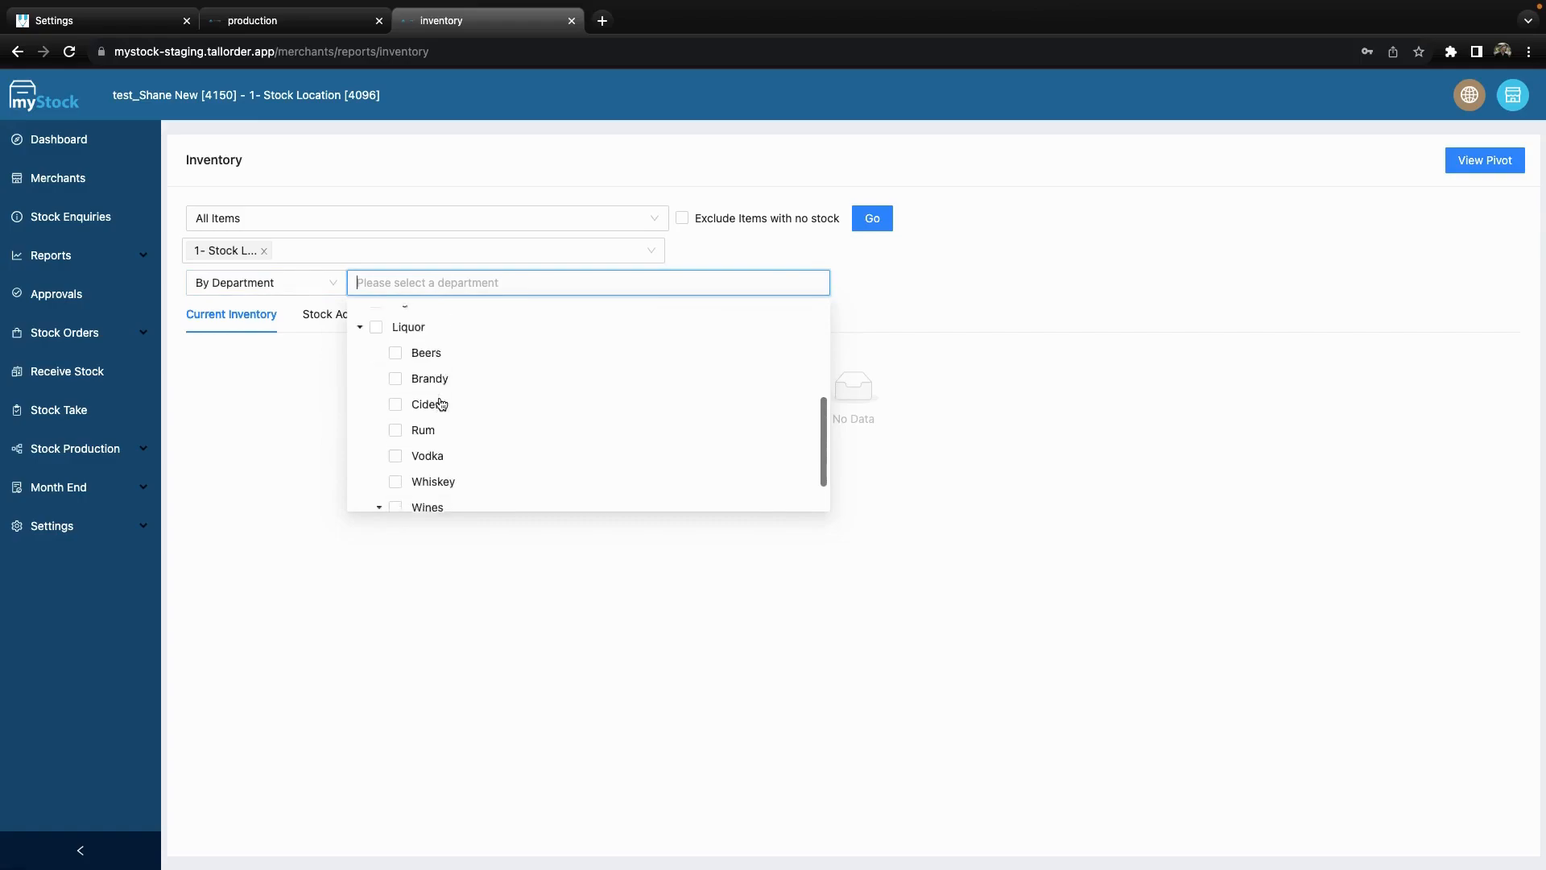
{"action": "scroll", "coordinate": [439, 401], "scroll_direction": "up", "scroll_amount": 4}
{"action": "scroll", "coordinate": [442, 402], "scroll_direction": "up", "scroll_amount": 2}
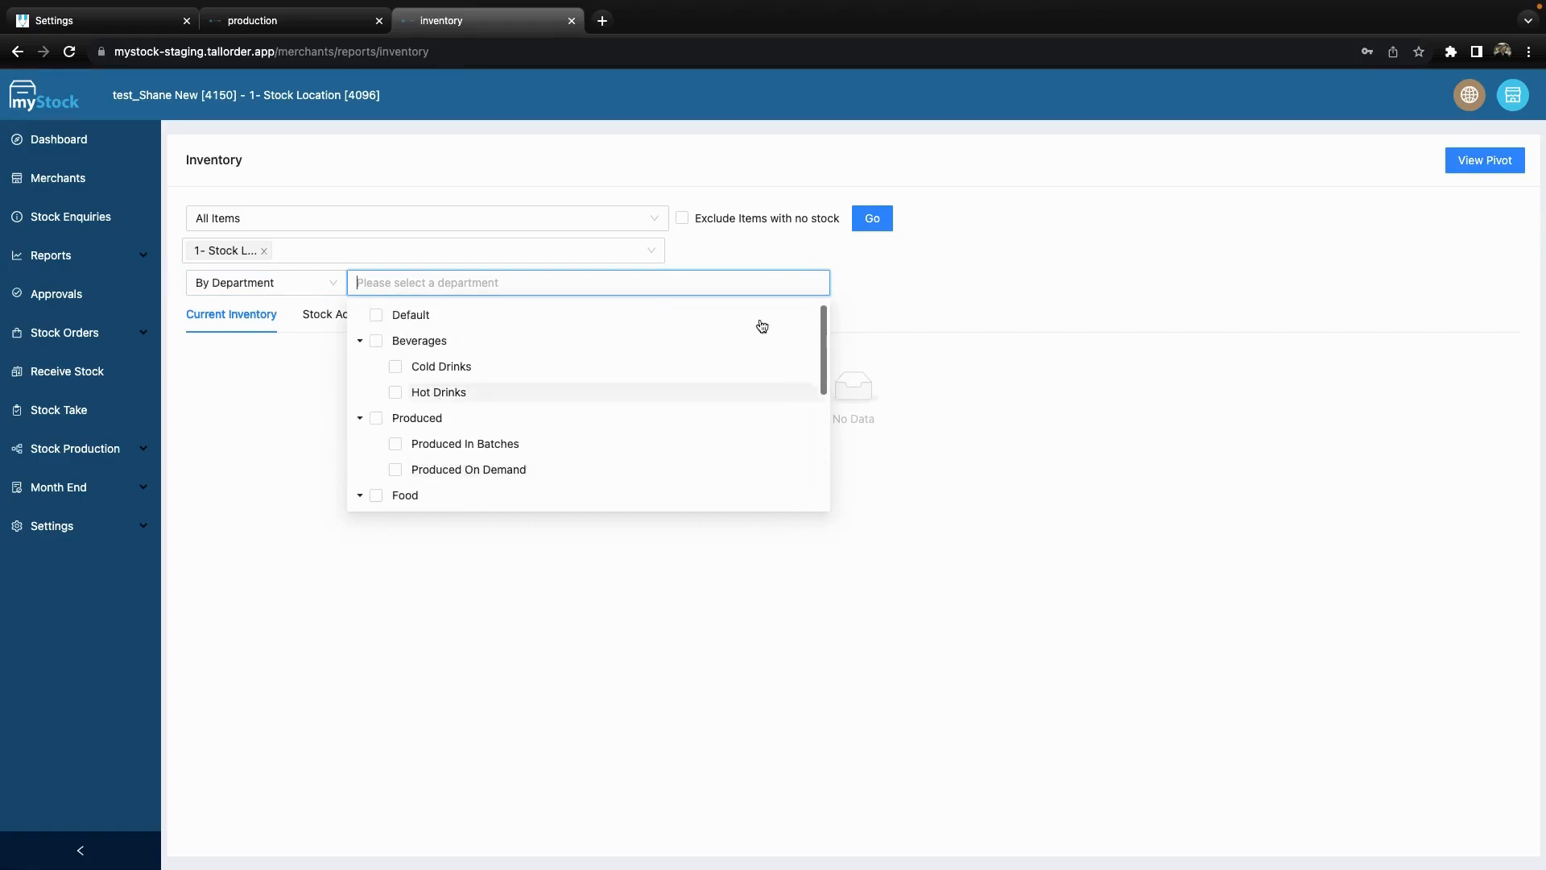
{"action": "left_click", "coordinate": [915, 282]}
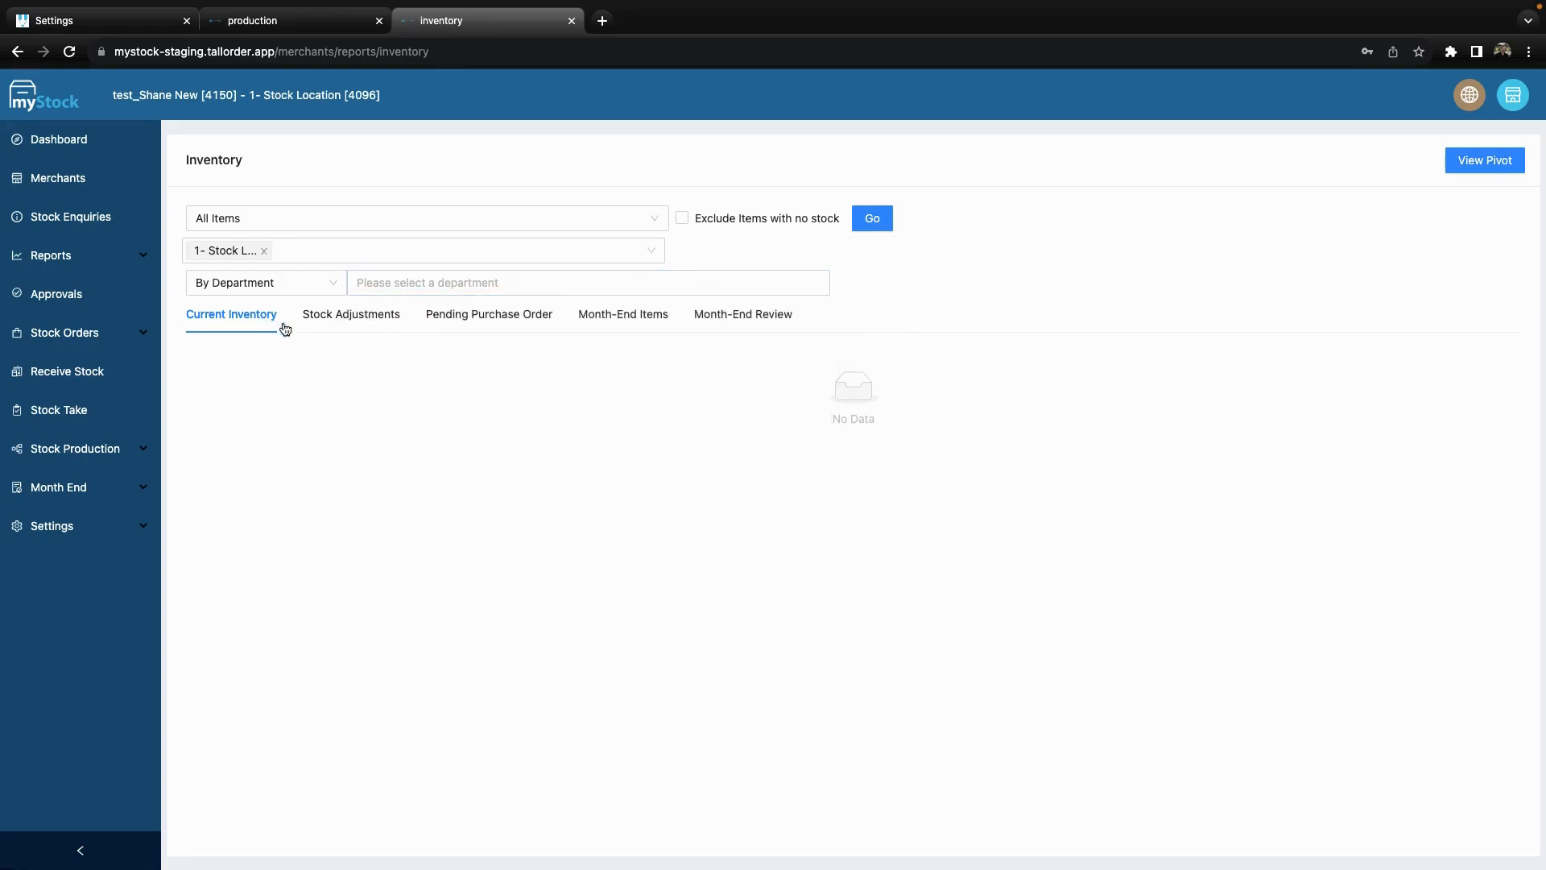
Generate the Stock Adjustments report for 1- Stock Location using the three-month (3M) date range
{"action": "left_click", "coordinate": [349, 316]}
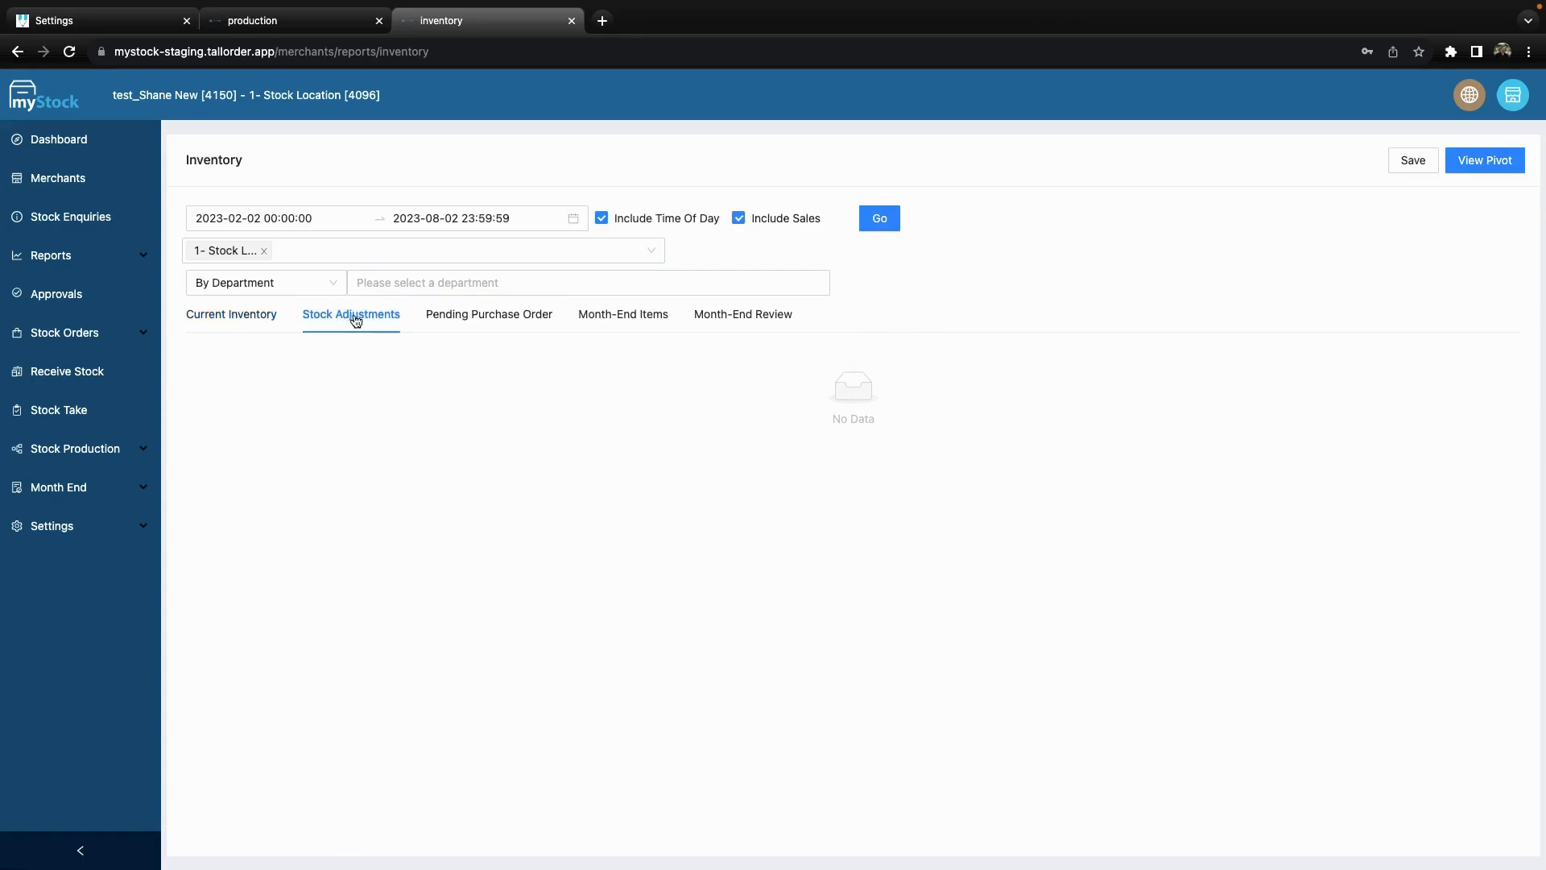
{"action": "left_click", "coordinate": [345, 219]}
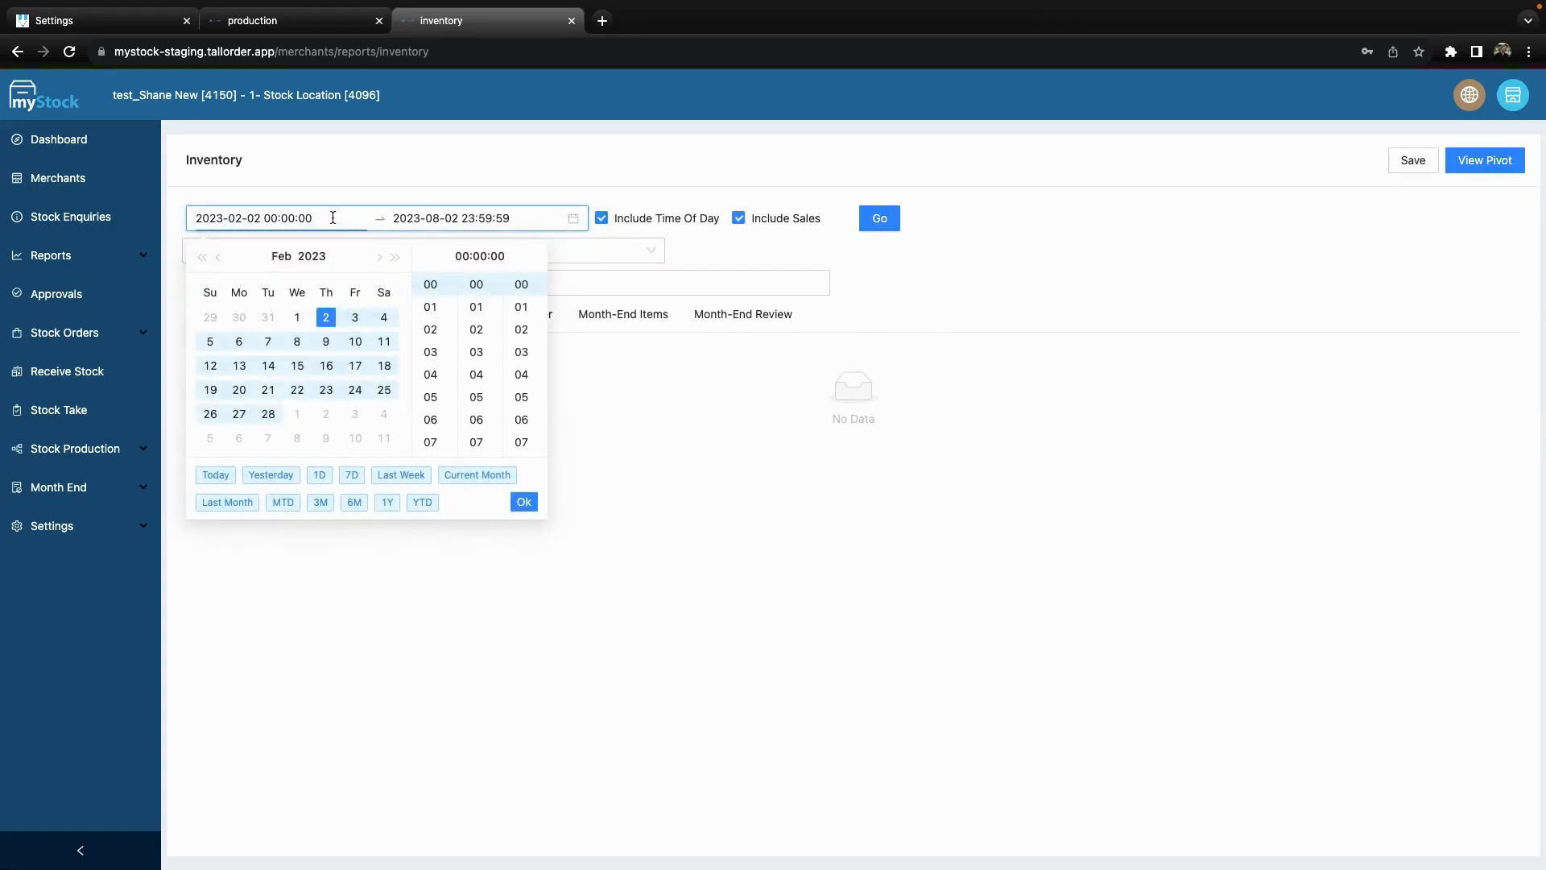
{"action": "left_click", "coordinate": [329, 504]}
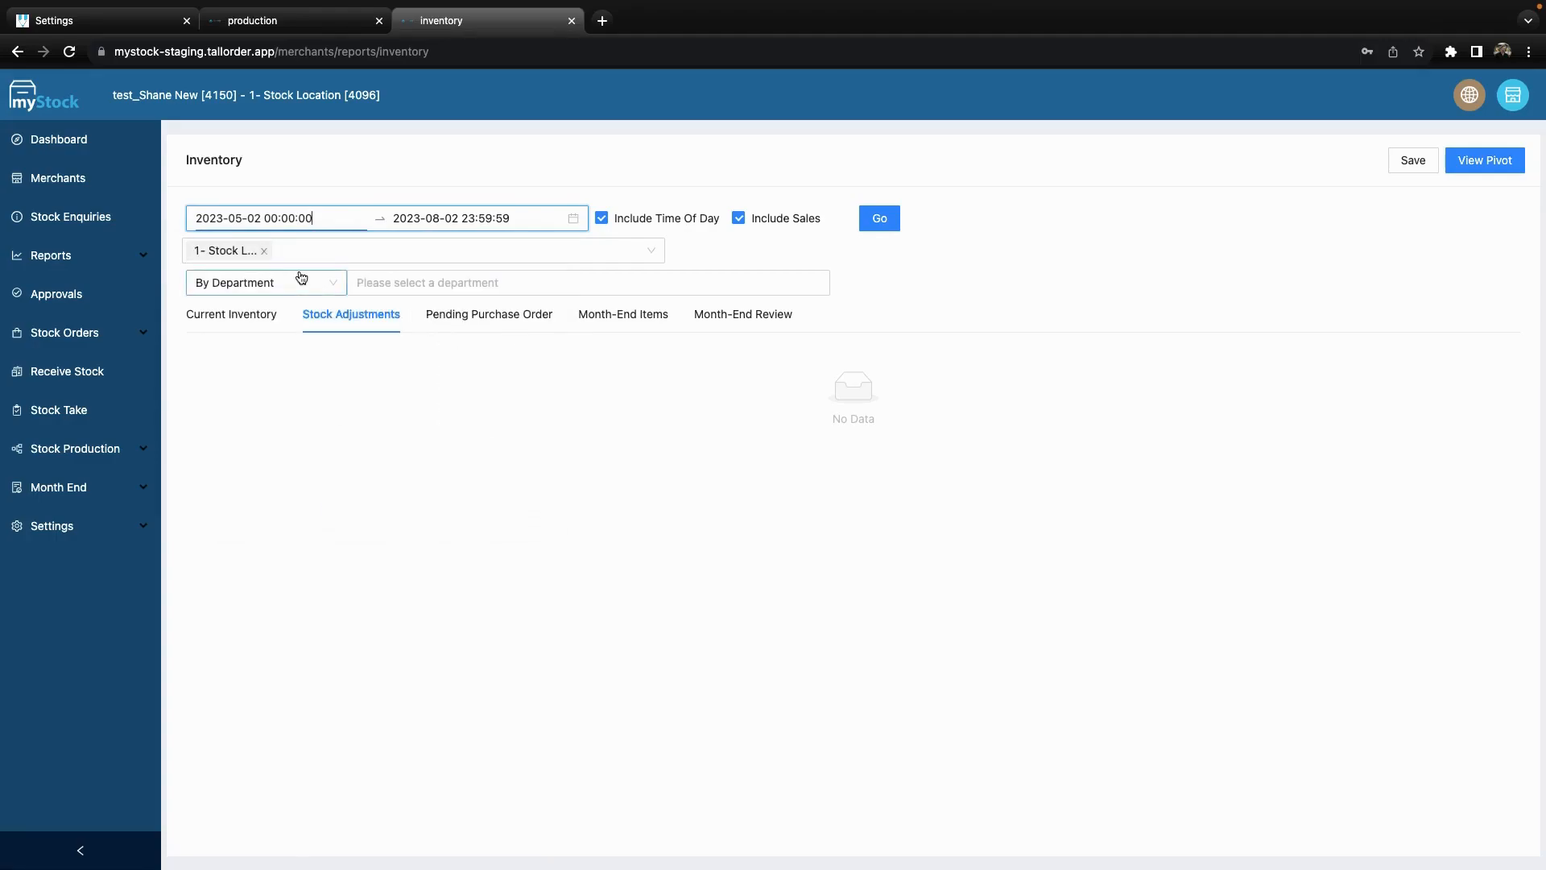
{"action": "left_click", "coordinate": [306, 248]}
{"action": "left_click", "coordinate": [304, 264]}
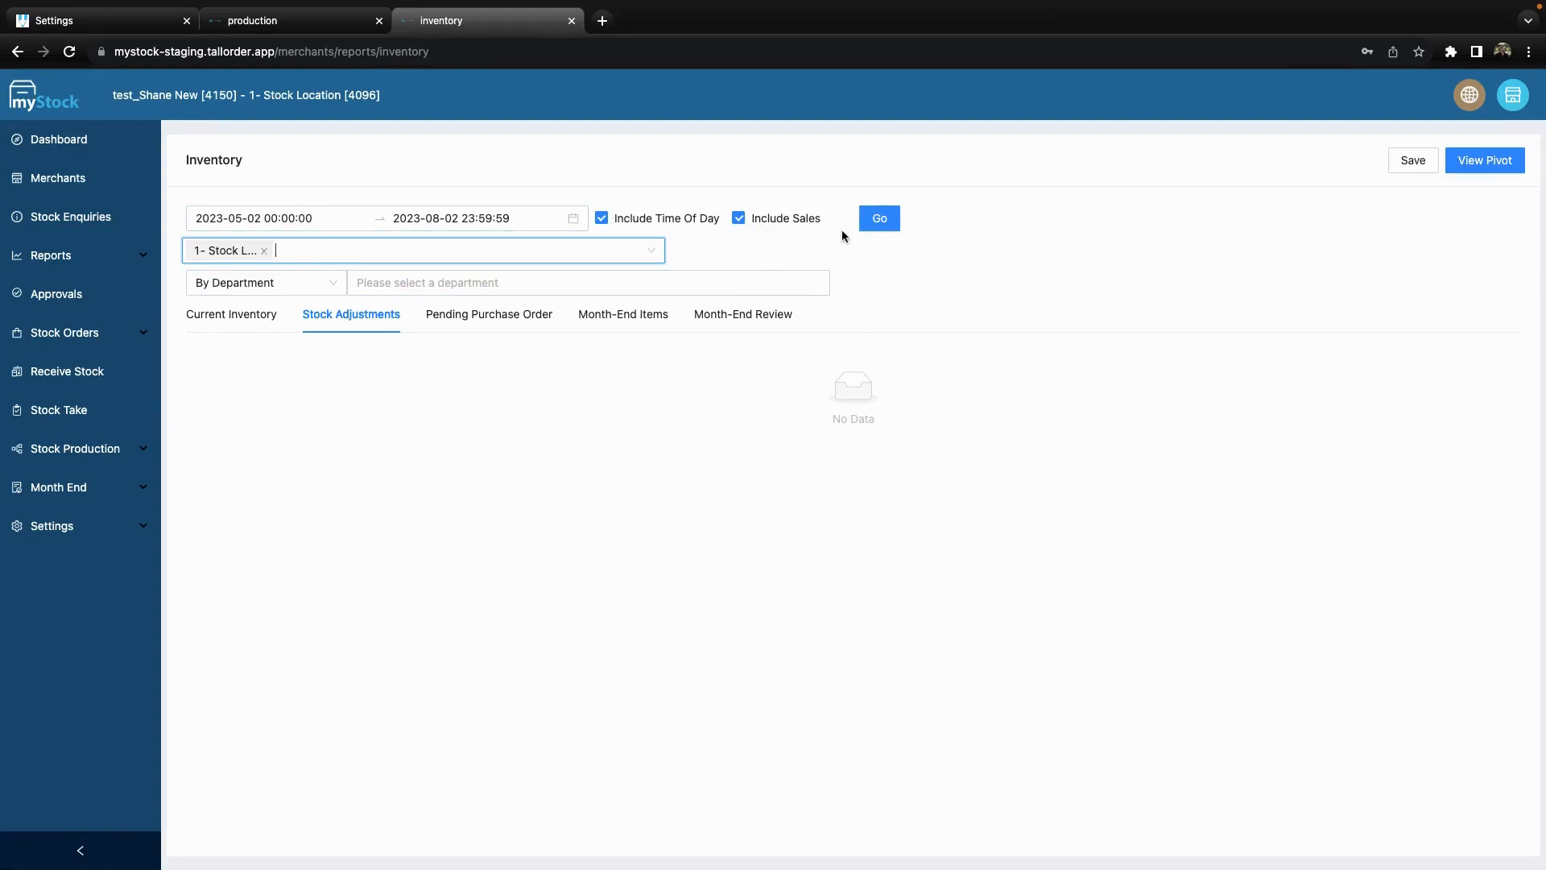
{"action": "left_click", "coordinate": [883, 225]}
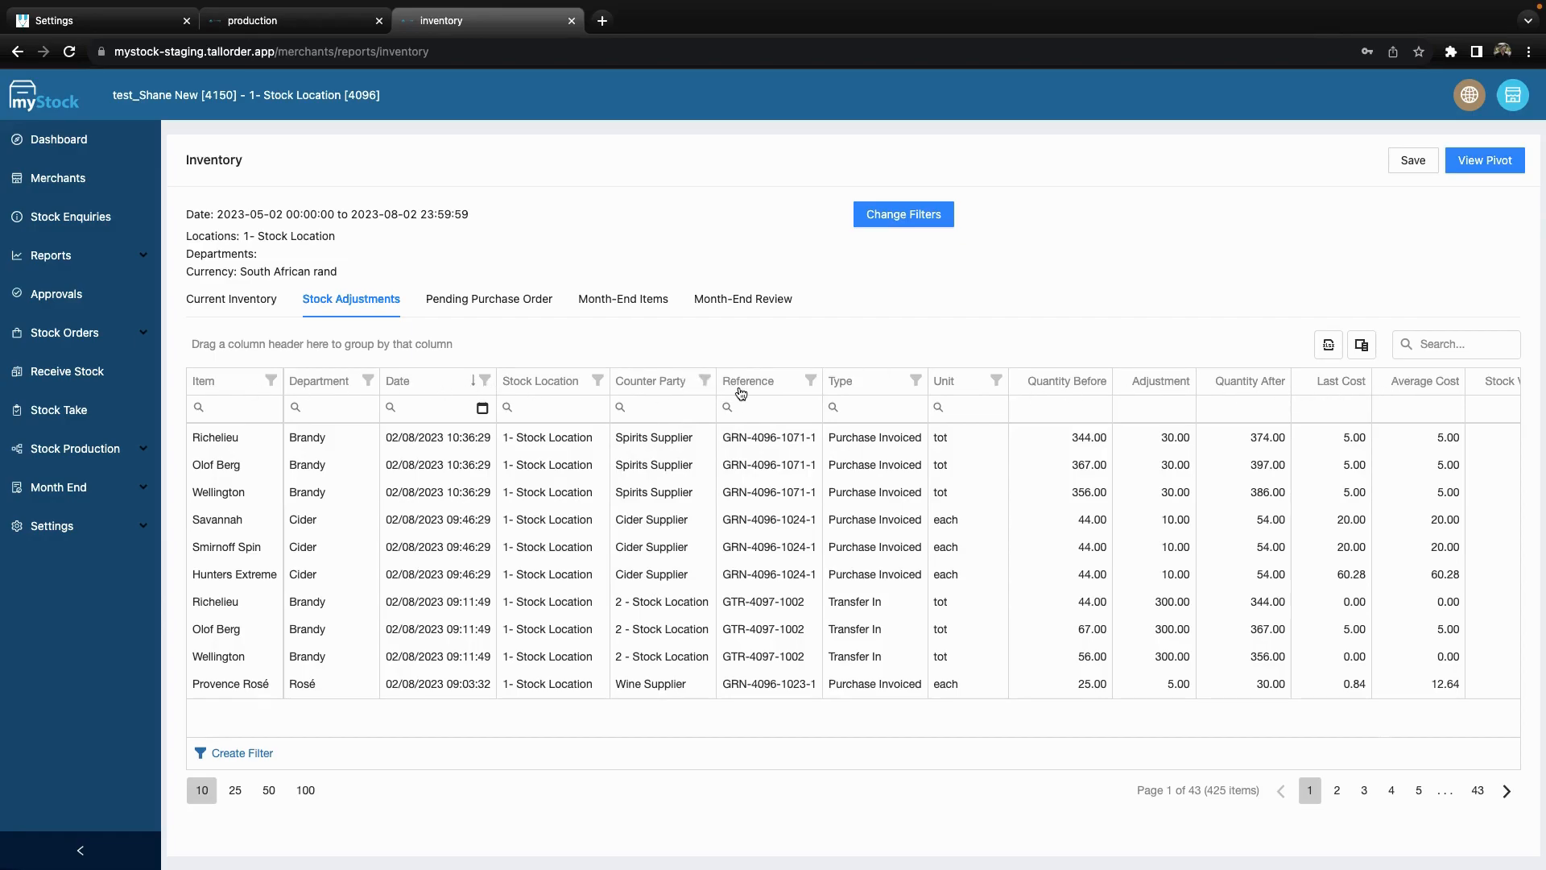
Filter the stock adjustments to the Beers and Cider departments and sort them by Department in descending order
{"action": "left_click", "coordinate": [598, 381]}
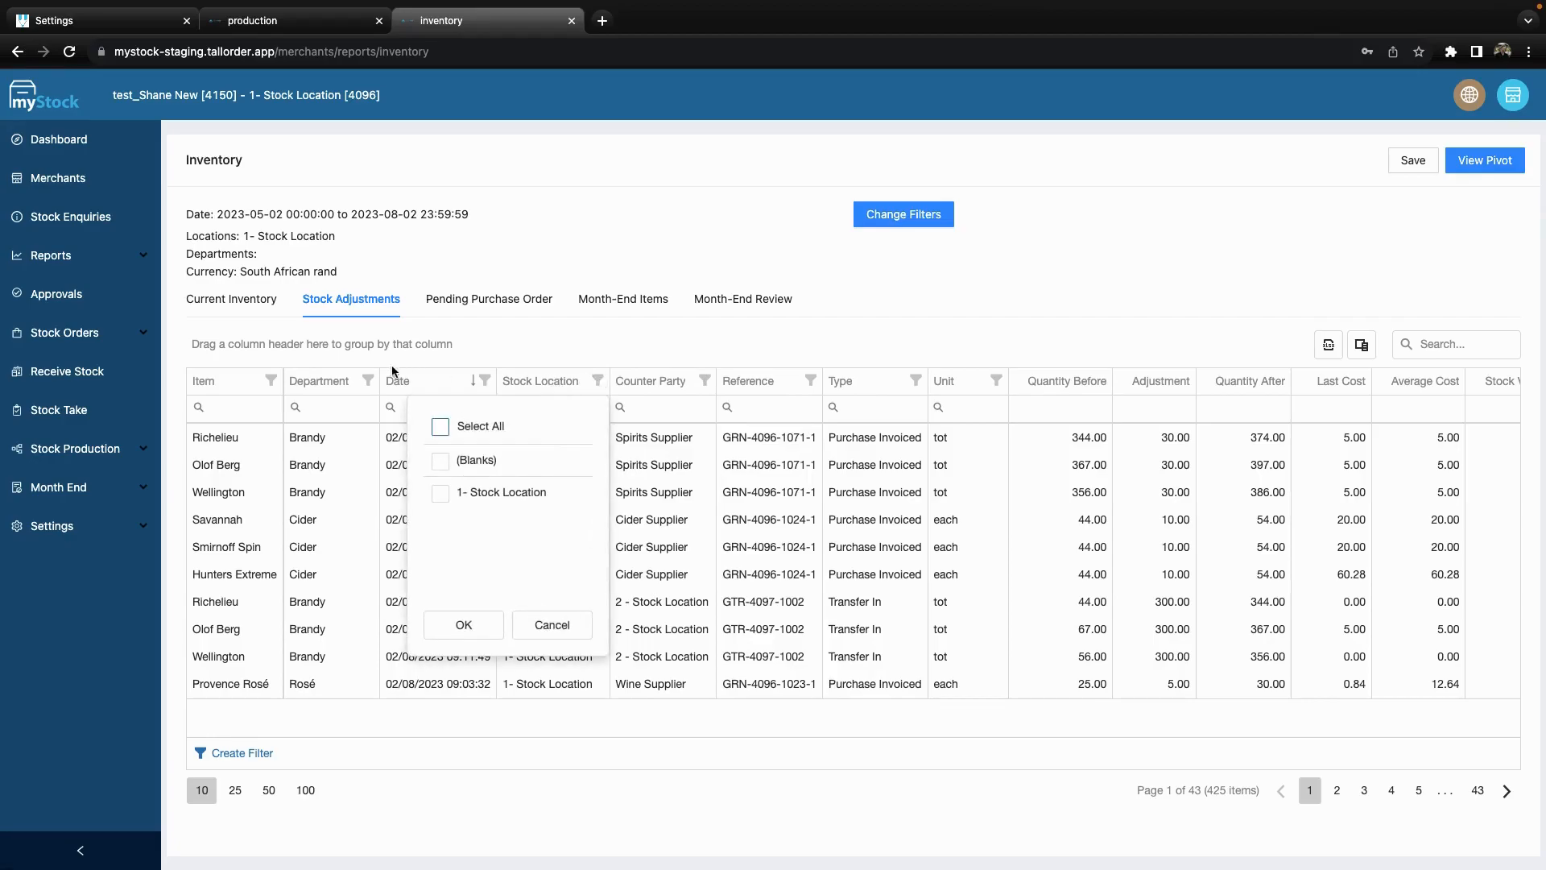
{"action": "left_click", "coordinate": [370, 381]}
{"action": "scroll", "coordinate": [267, 478], "scroll_direction": "down", "scroll_amount": 2}
{"action": "scroll", "coordinate": [267, 479], "scroll_direction": "down", "scroll_amount": 1}
{"action": "scroll", "coordinate": [242, 476], "scroll_direction": "up", "scroll_amount": 5}
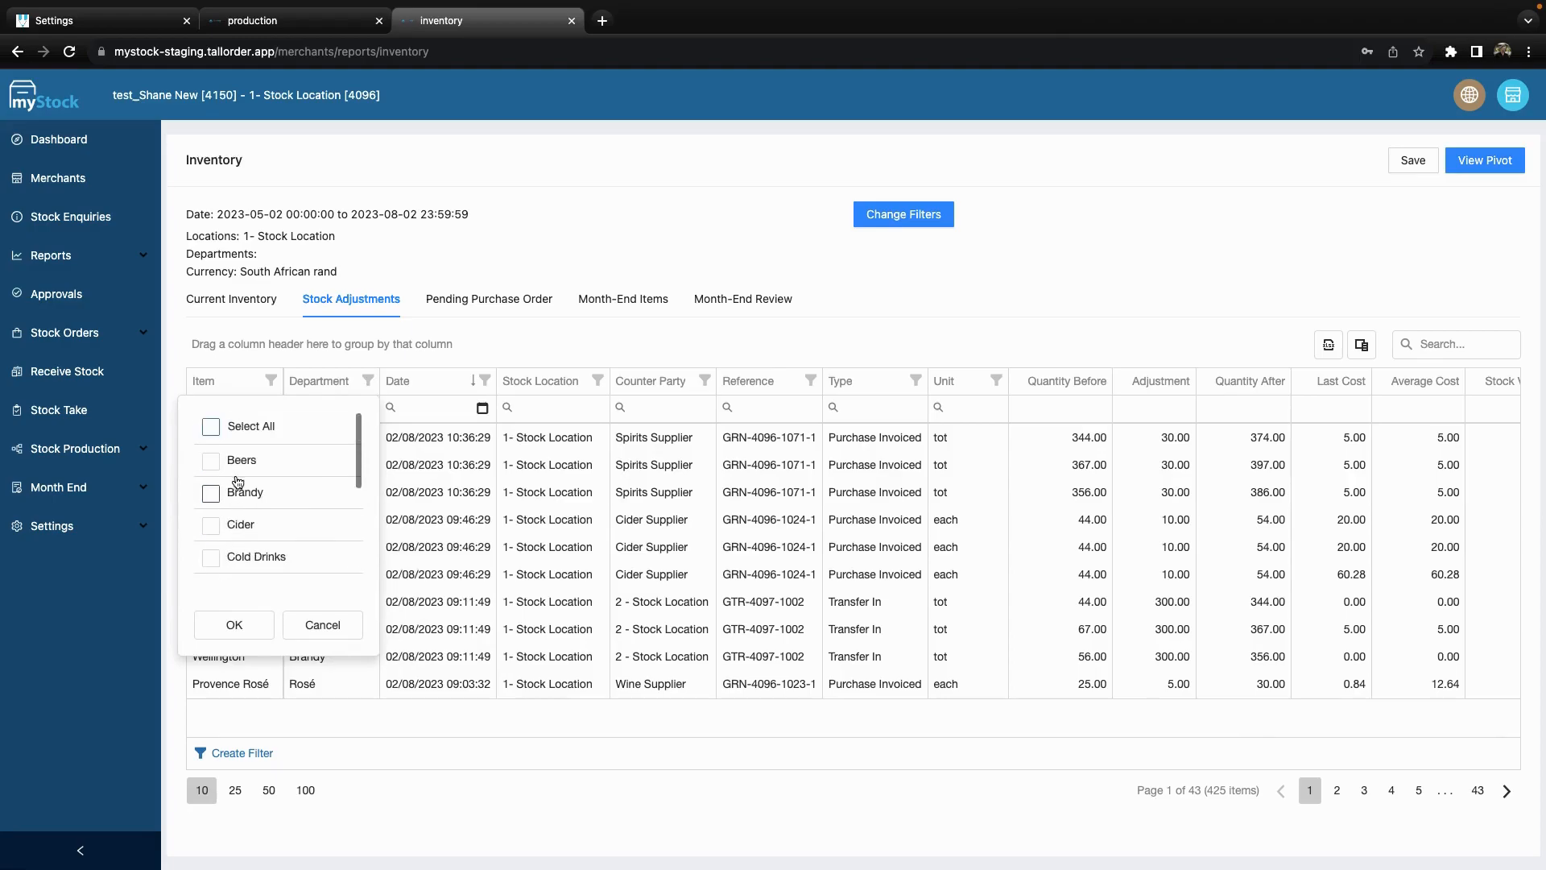
{"action": "left_click", "coordinate": [211, 461]}
{"action": "left_click", "coordinate": [211, 525]}
{"action": "left_click", "coordinate": [233, 625]}
{"action": "scroll", "coordinate": [330, 525], "scroll_direction": "down", "scroll_amount": 1}
{"action": "scroll", "coordinate": [314, 510], "scroll_direction": "up", "scroll_amount": 2}
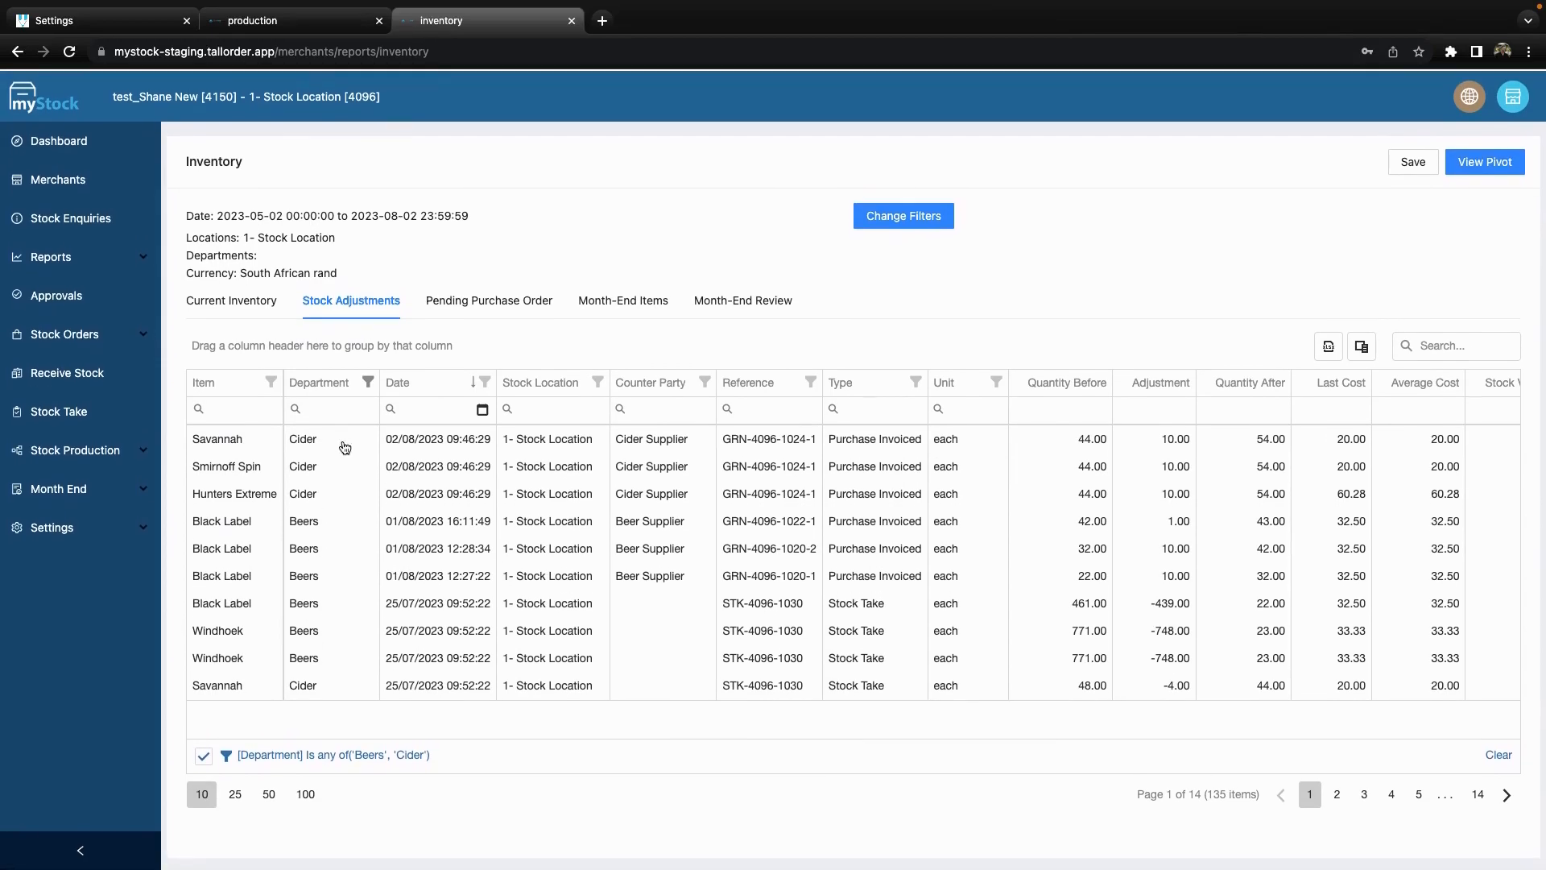
{"action": "left_click", "coordinate": [348, 378]}
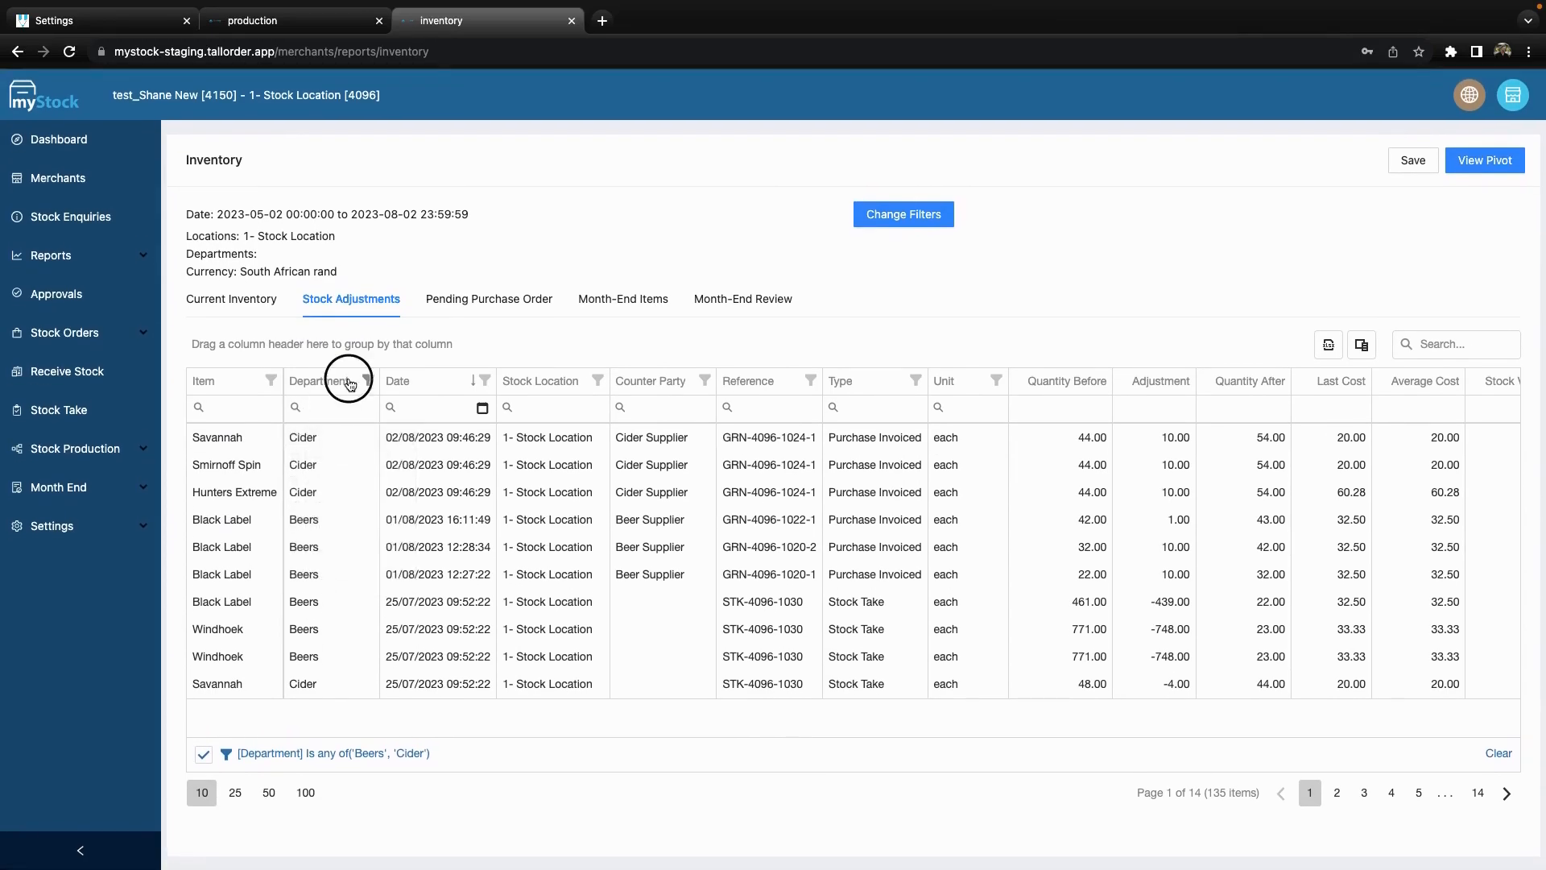
{"action": "left_click", "coordinate": [307, 381]}
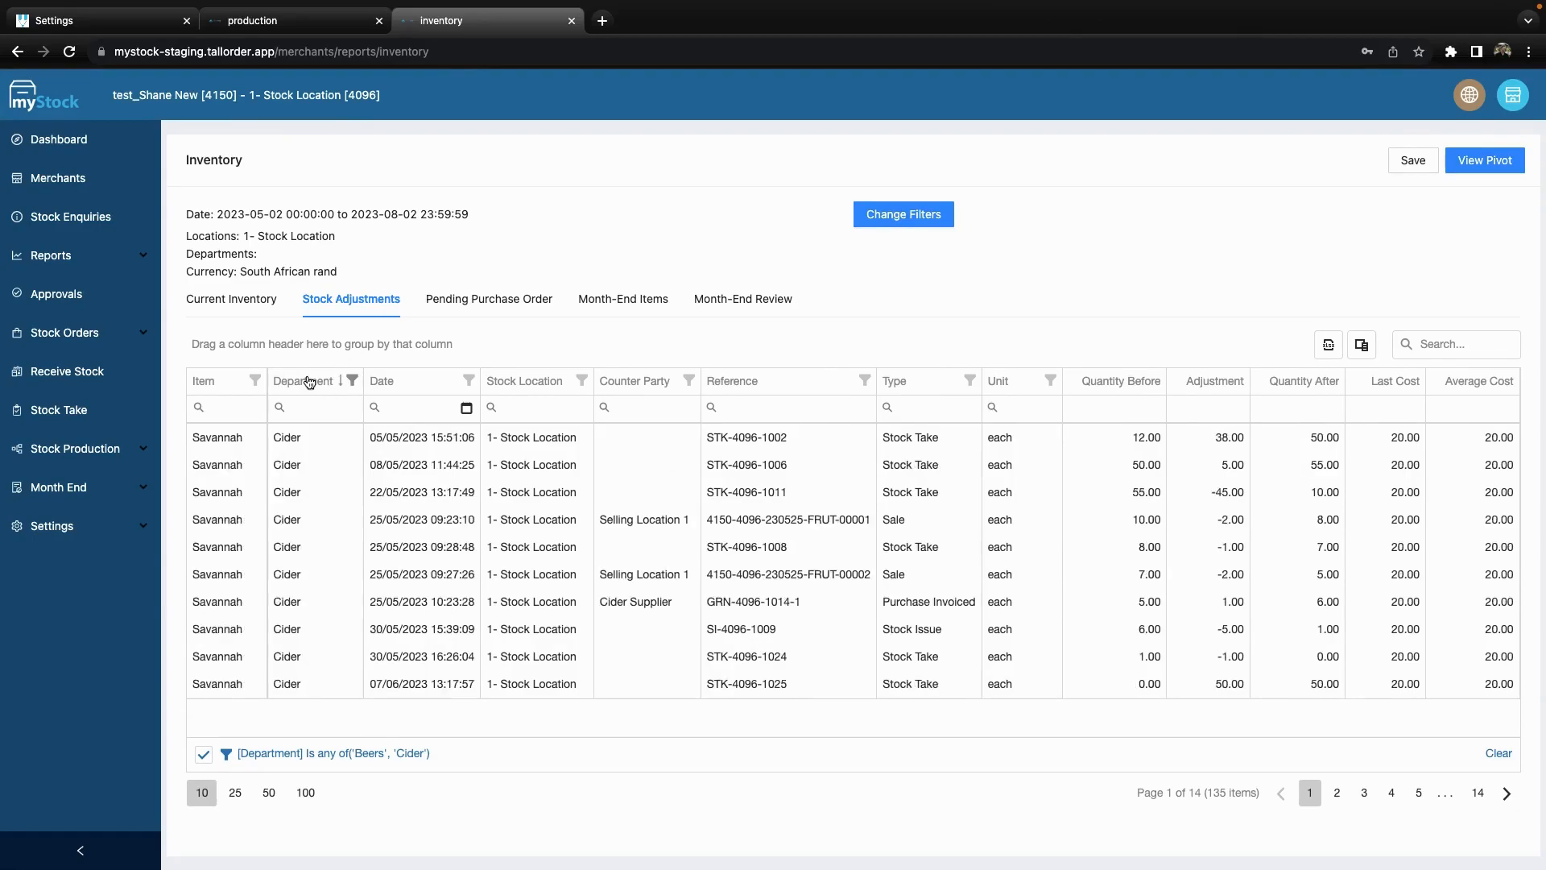
Review the item names offered by the Item column's filter without selecting any
{"action": "left_click", "coordinate": [256, 380]}
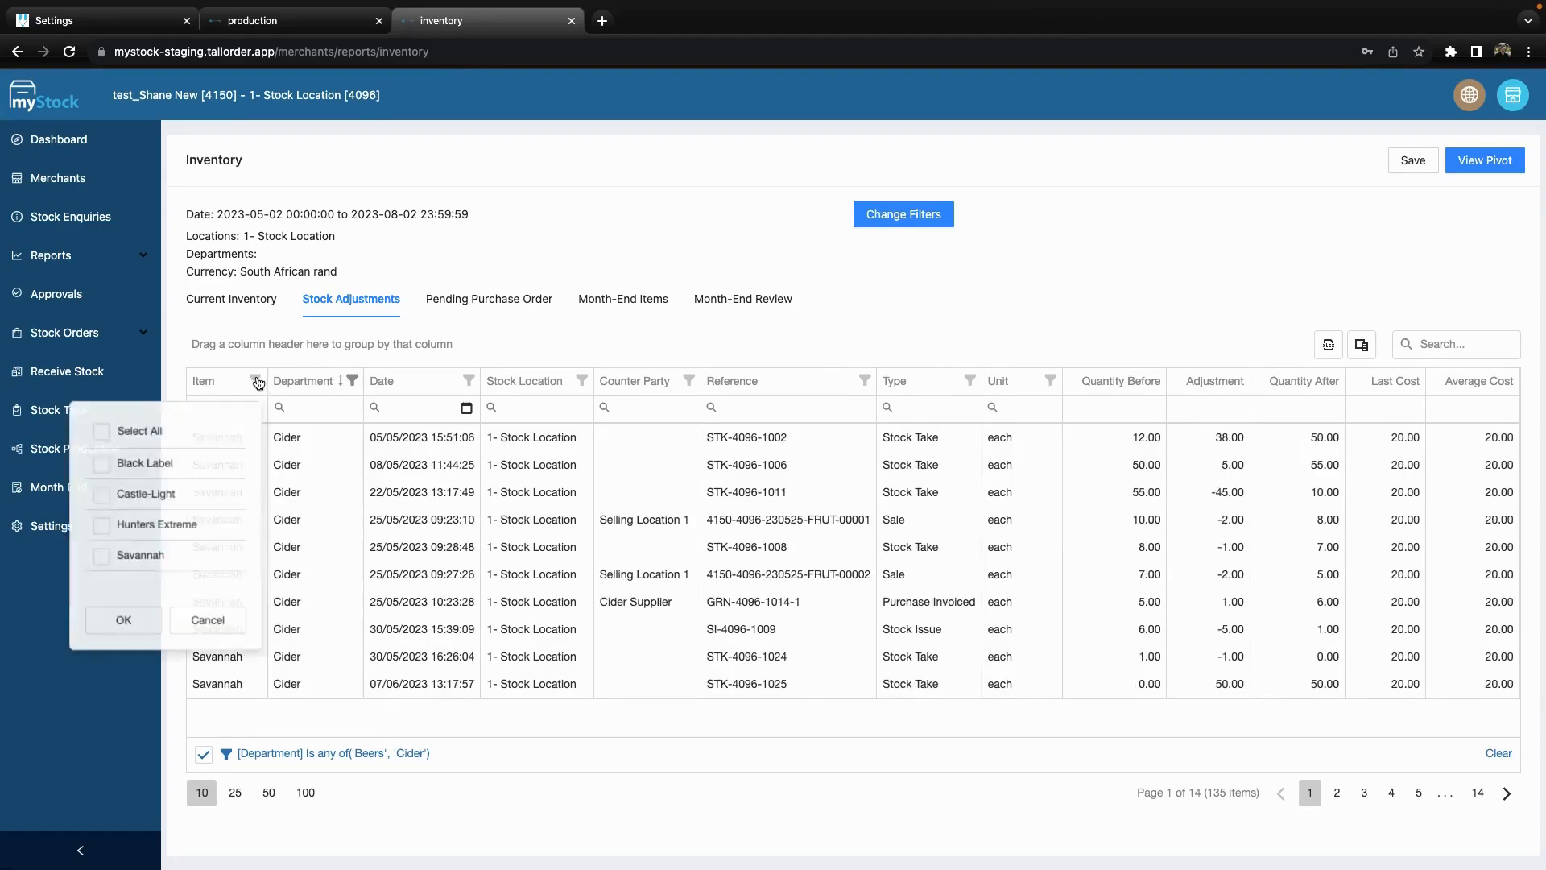
{"action": "scroll", "coordinate": [149, 494], "scroll_direction": "down", "scroll_amount": 2}
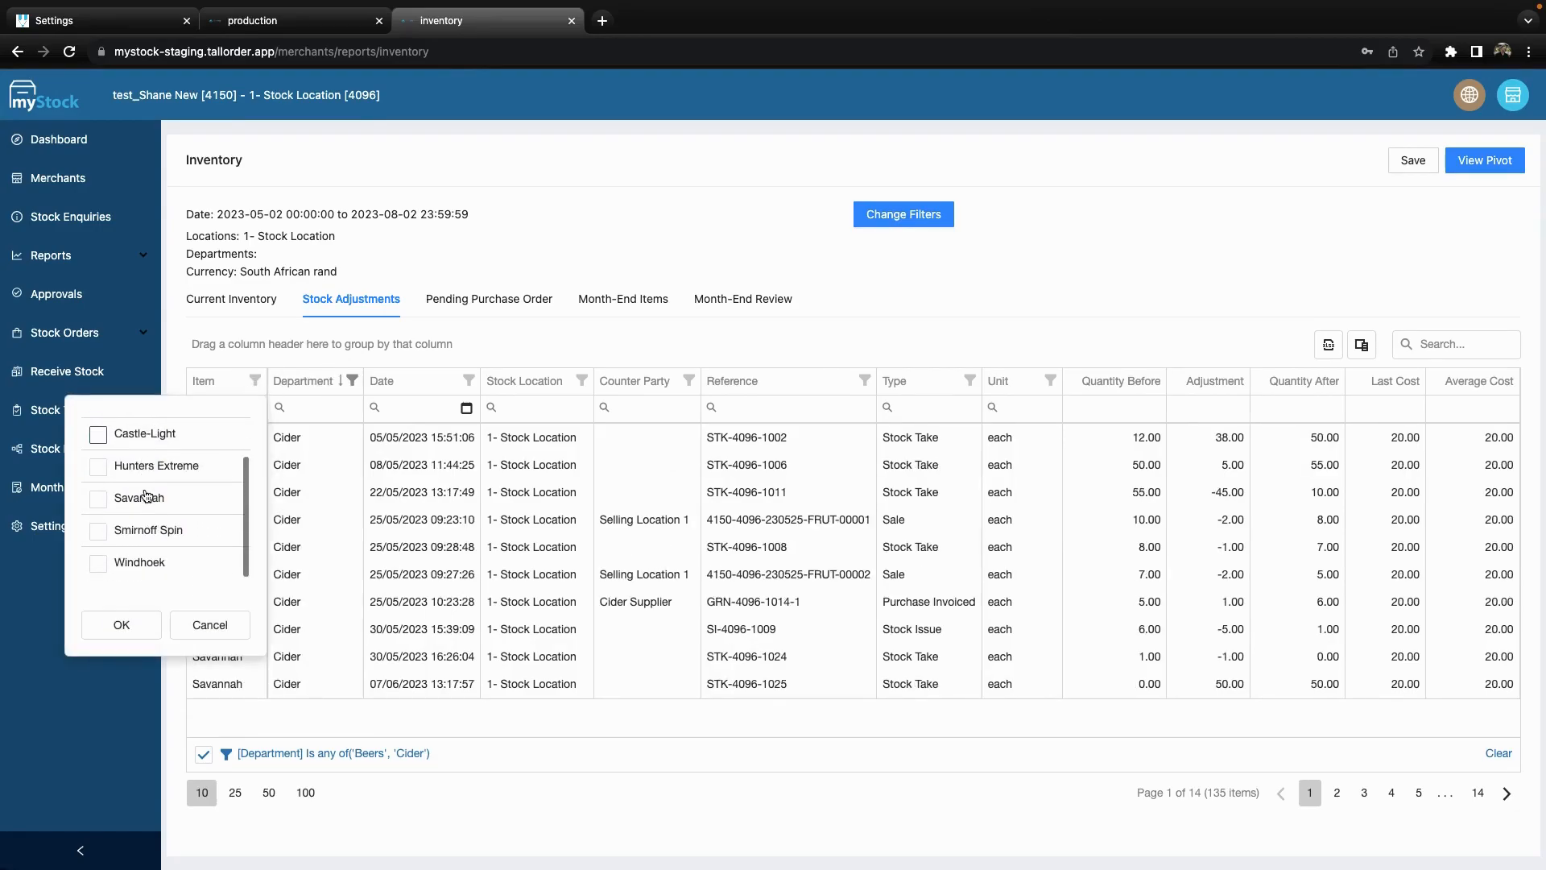
{"action": "scroll", "coordinate": [122, 467], "scroll_direction": "up", "scroll_amount": 2}
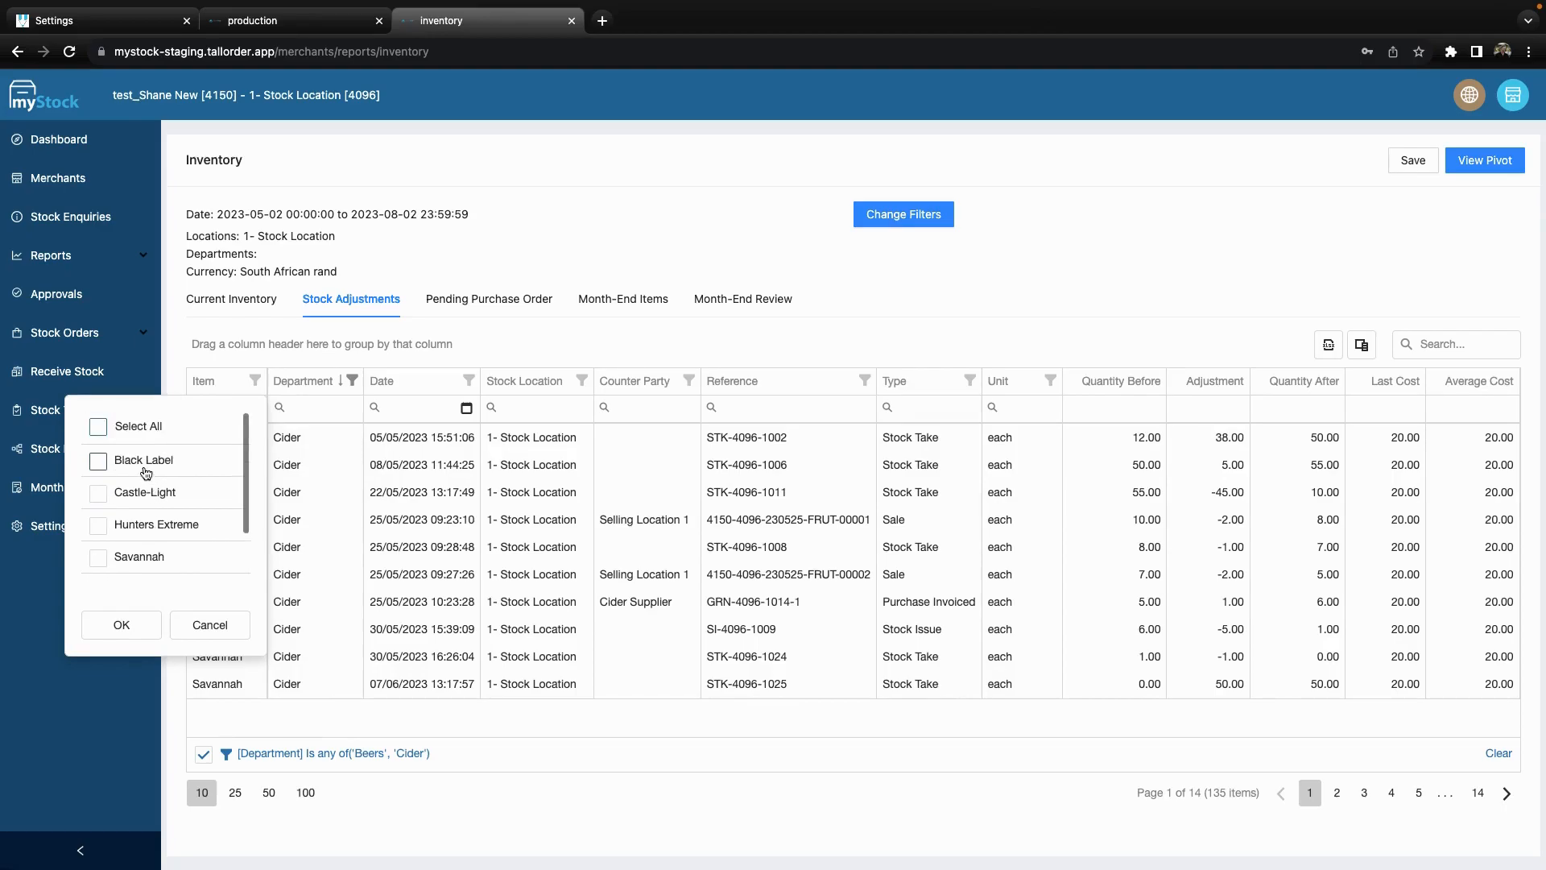
{"action": "left_click", "coordinate": [126, 627]}
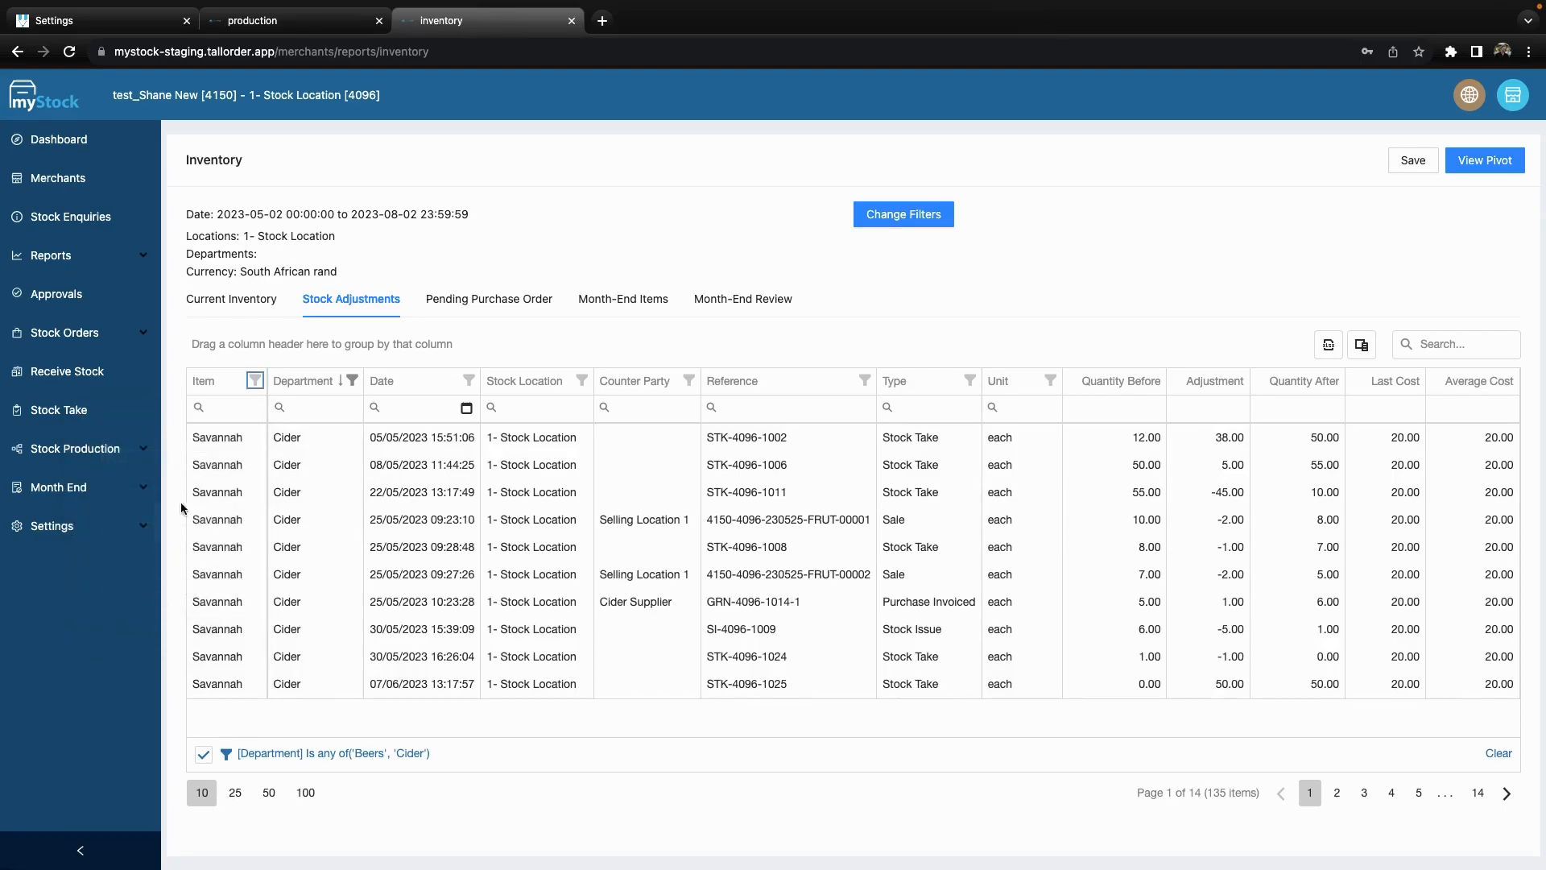
Try filtering the Item column for "Hunter", clear the text, and review the column's comparison operators
{"action": "left_click", "coordinate": [231, 408]}
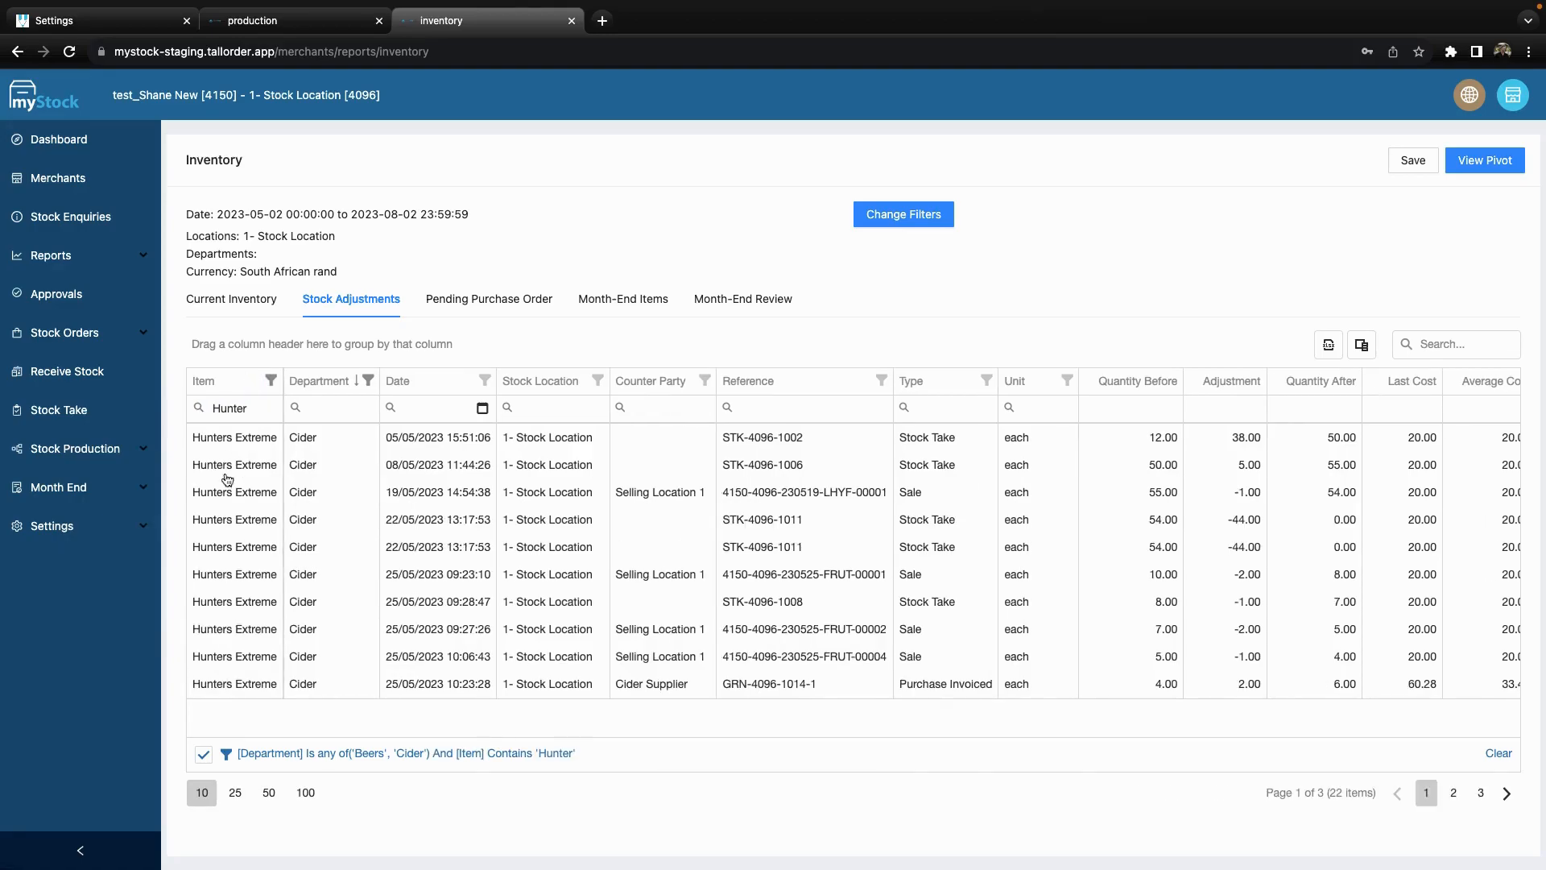
{"action": "left_click", "coordinate": [262, 409]}
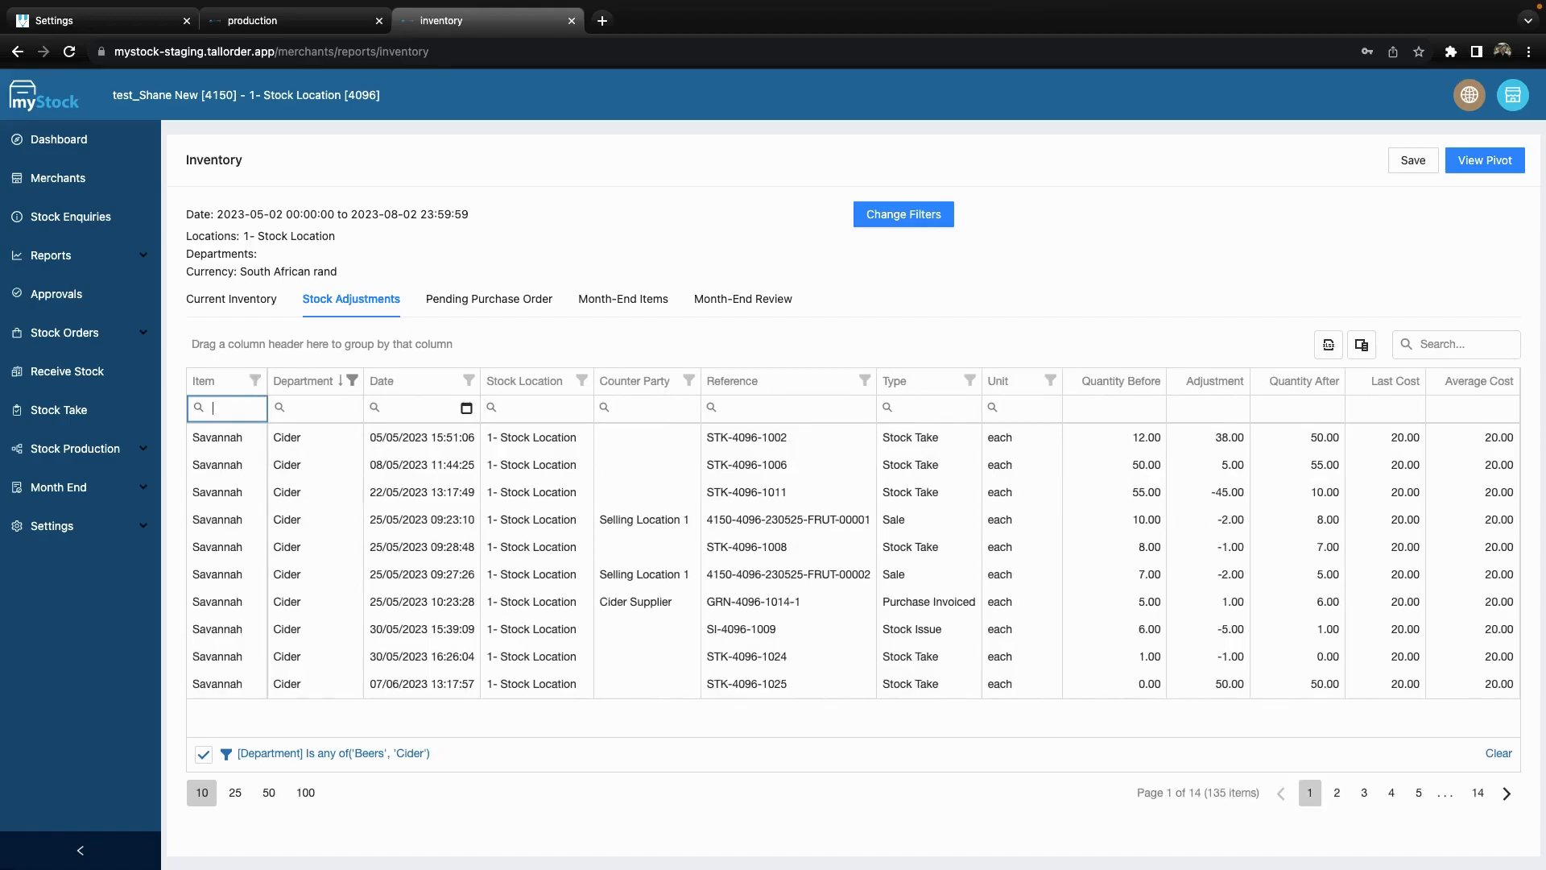
{"action": "left_click", "coordinate": [198, 408]}
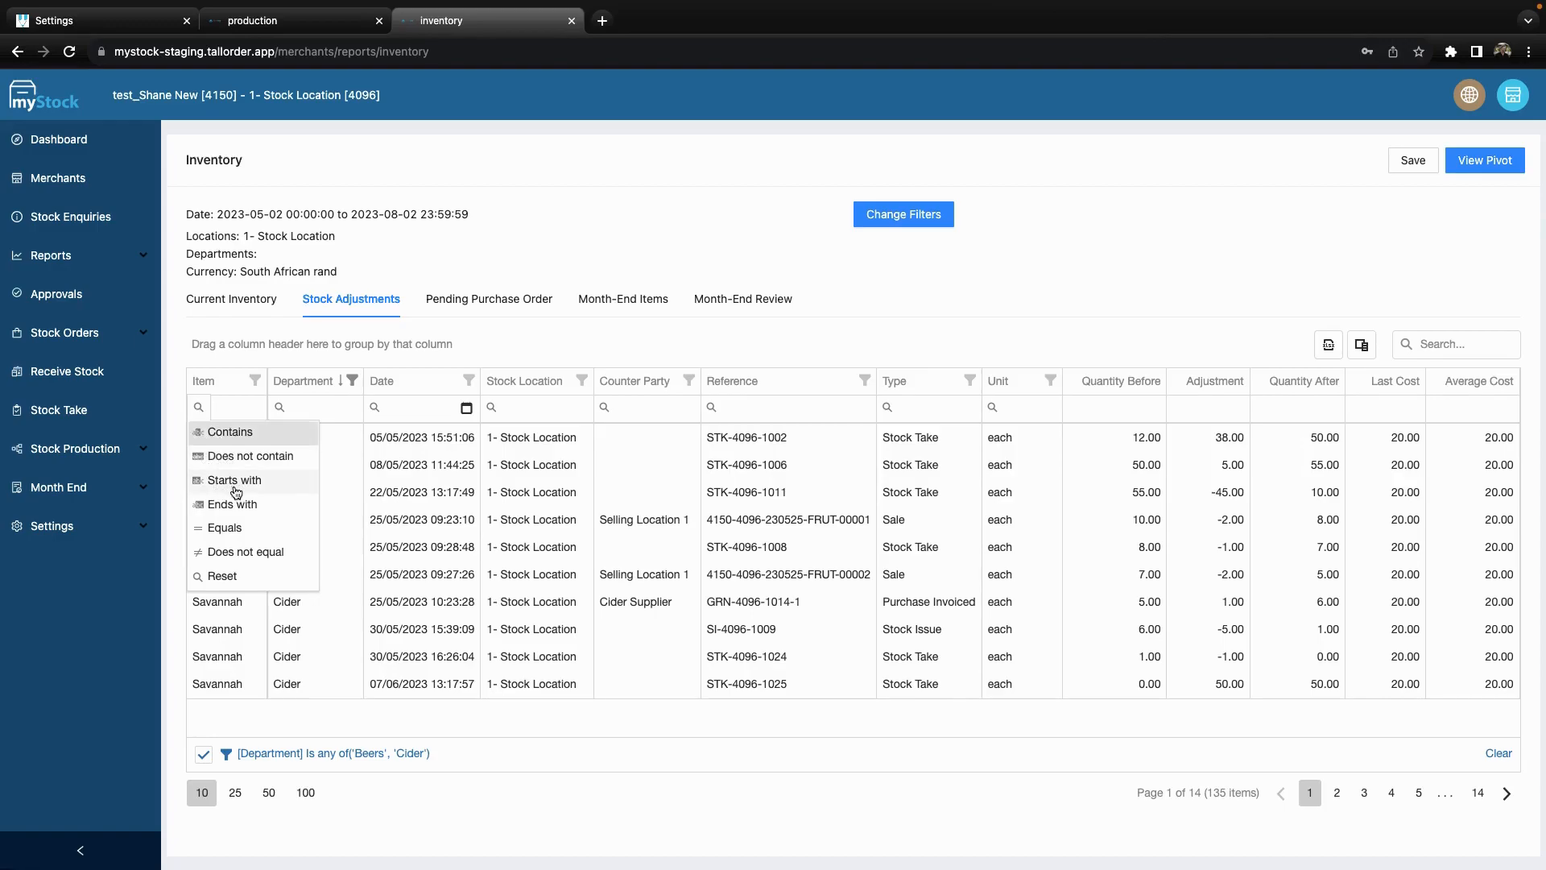
{"action": "left_click", "coordinate": [219, 577]}
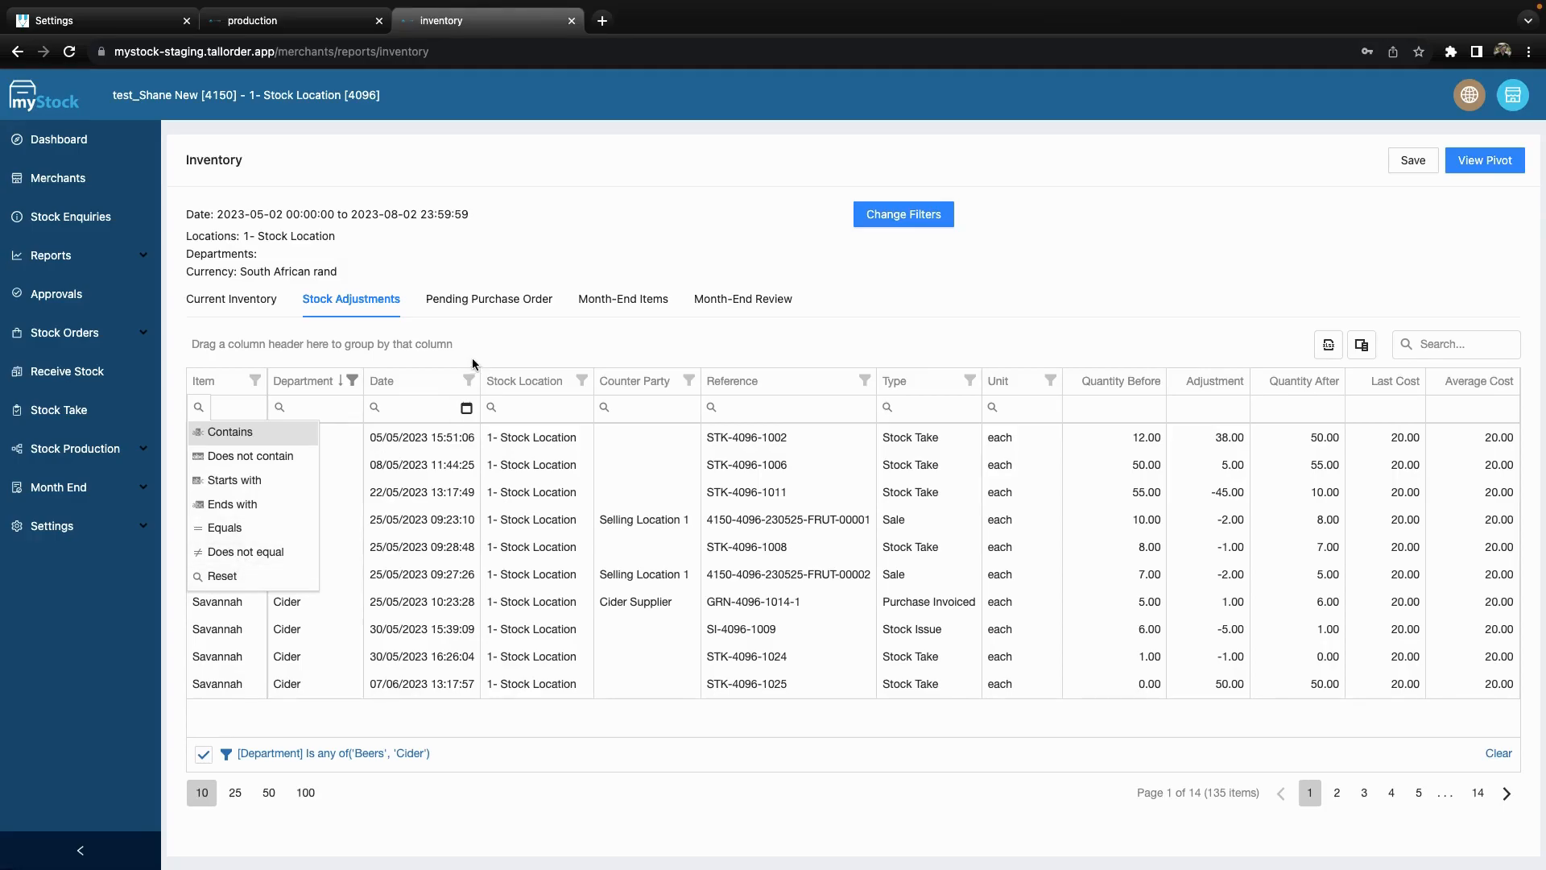
Browse the neighbouring months in the Date column's filter calendar and cancel without choosing a date
{"action": "left_click", "coordinate": [466, 409]}
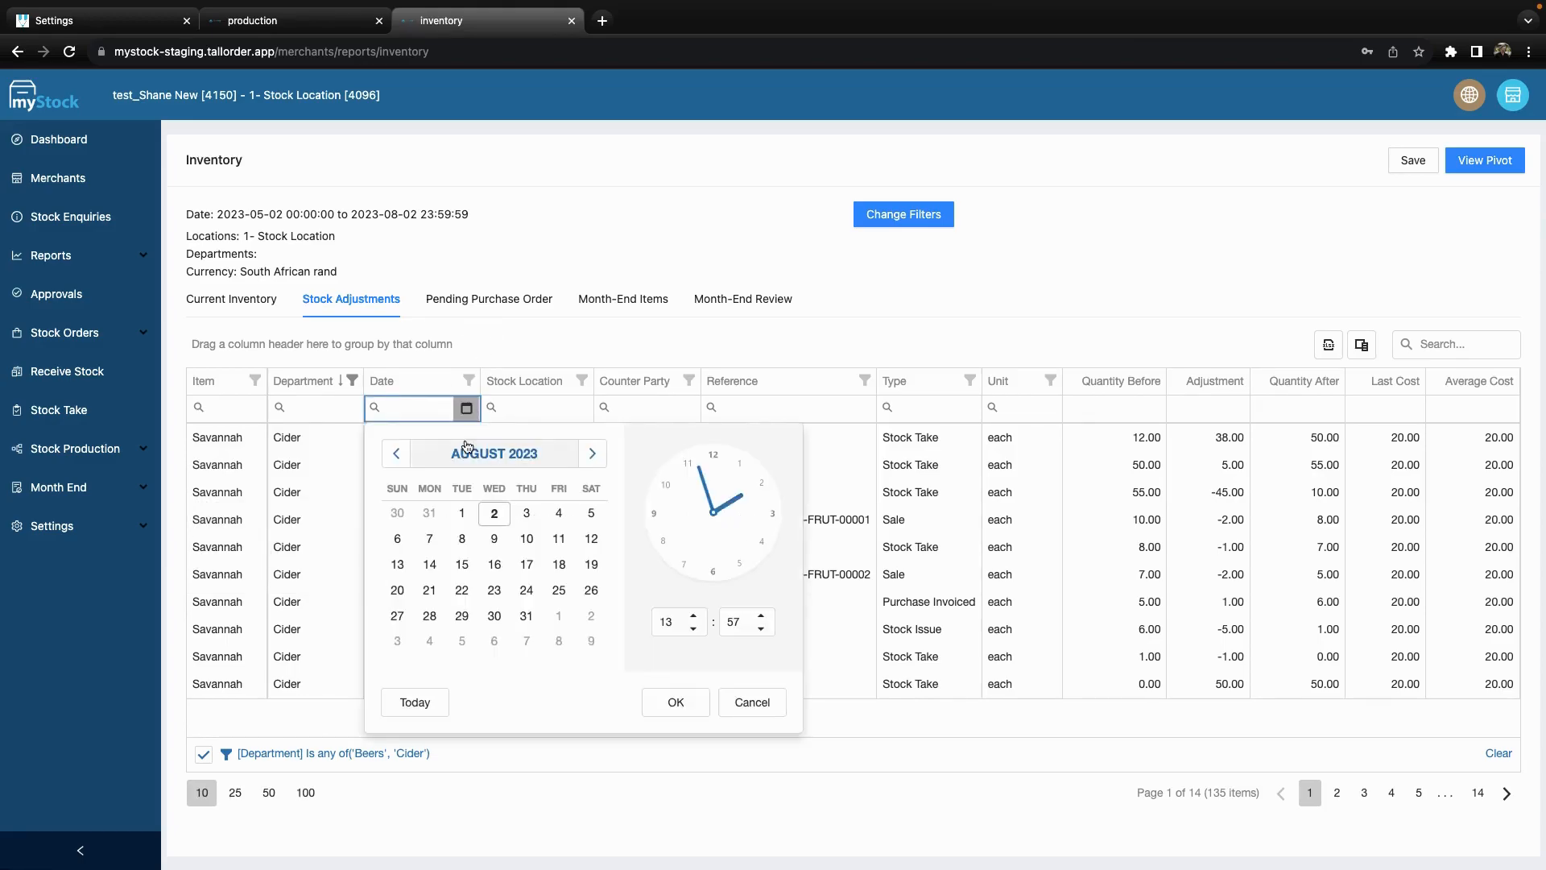
{"action": "left_click", "coordinate": [592, 453]}
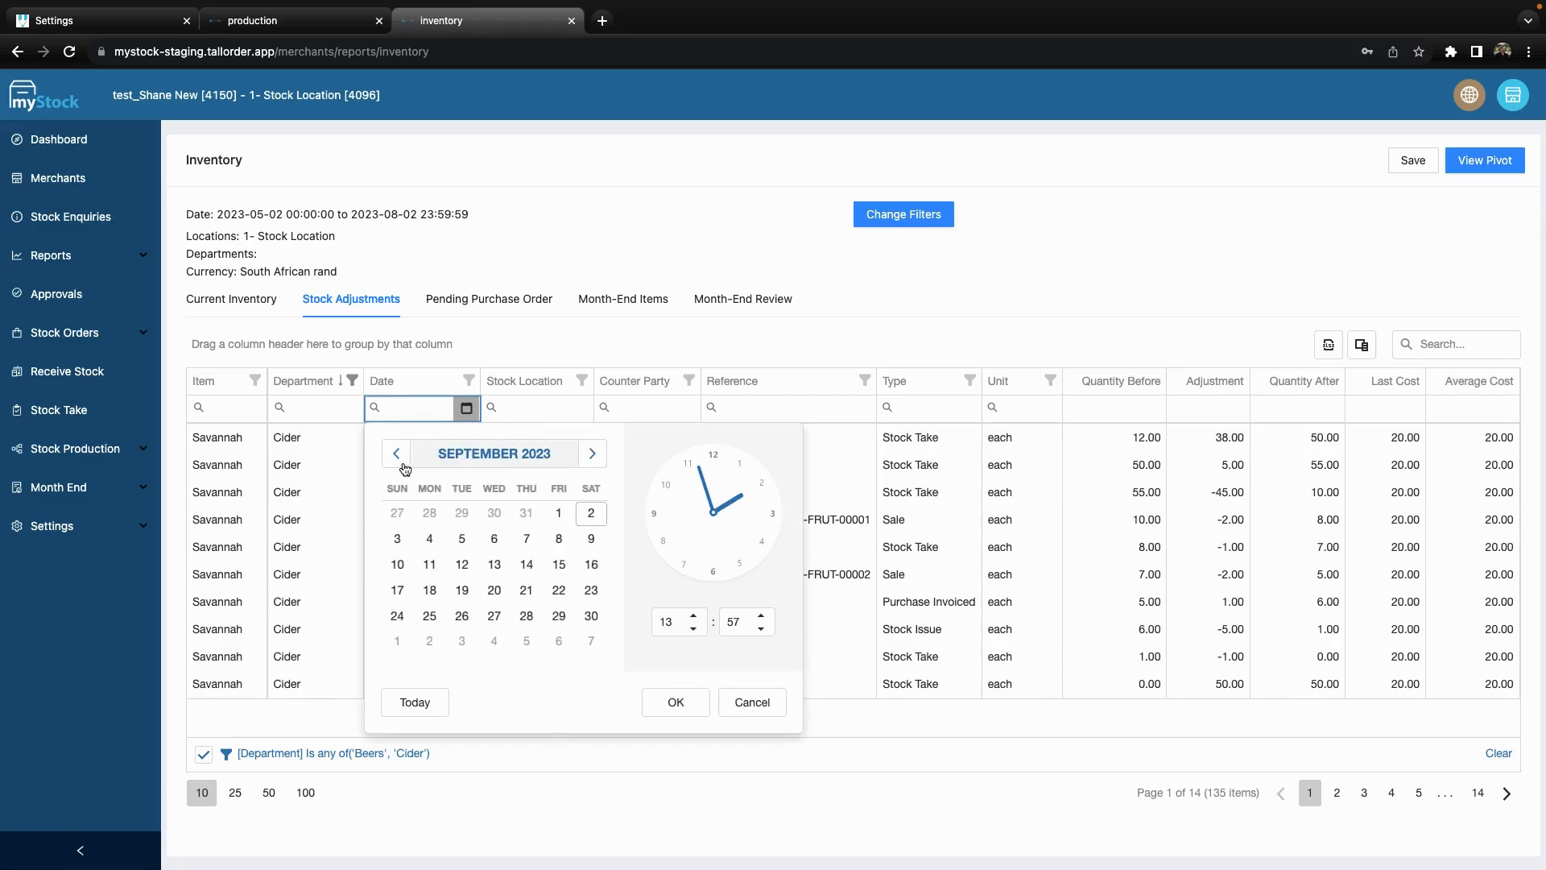
{"action": "left_click", "coordinate": [395, 453]}
{"action": "left_click", "coordinate": [396, 453]}
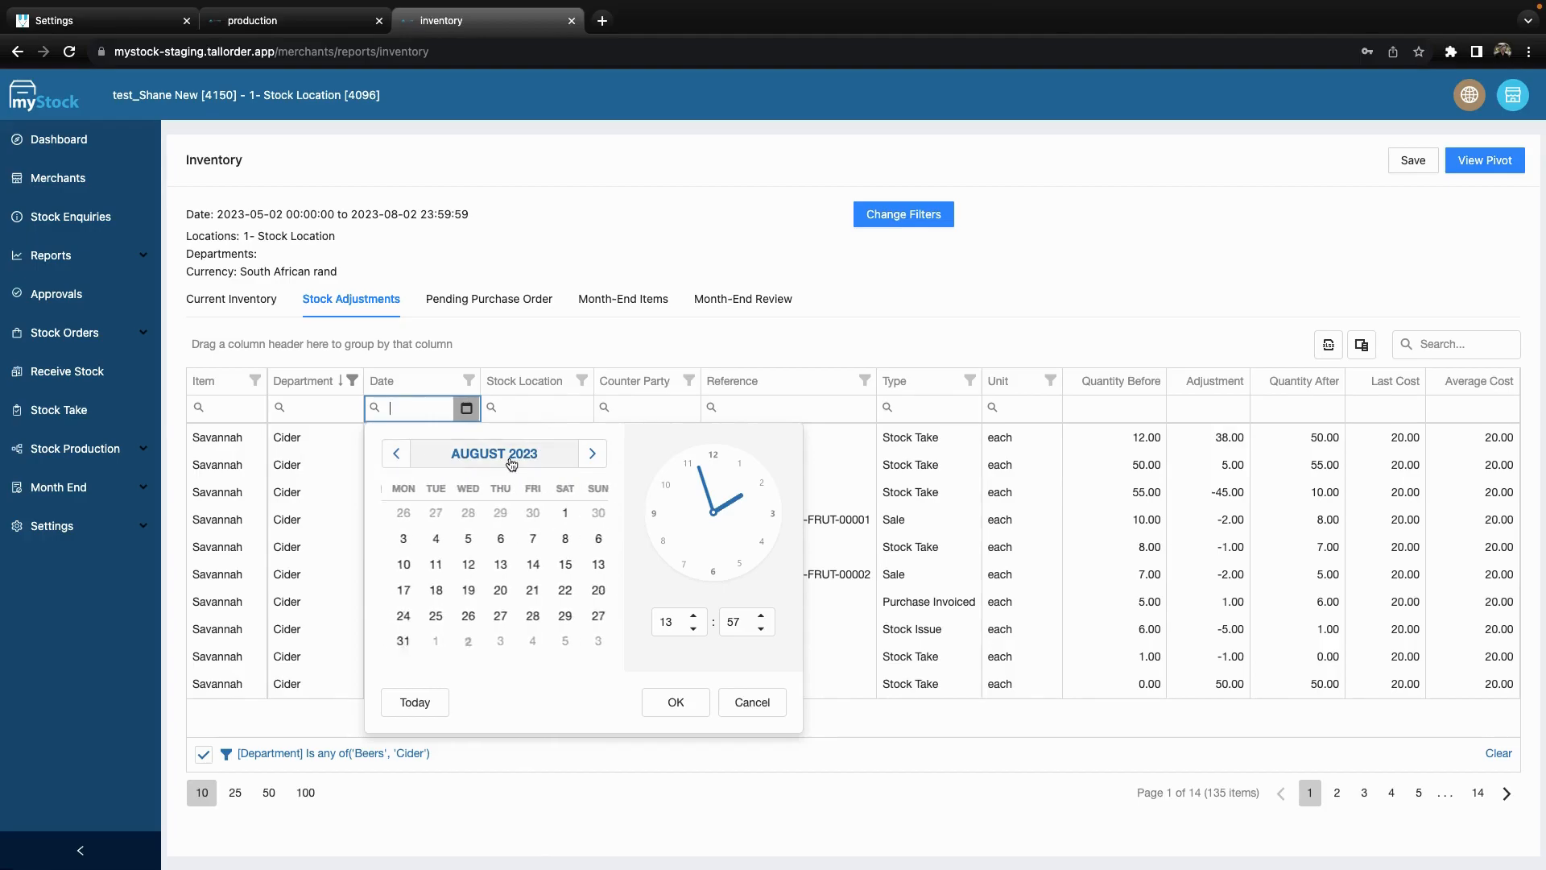
{"action": "left_click", "coordinate": [592, 454]}
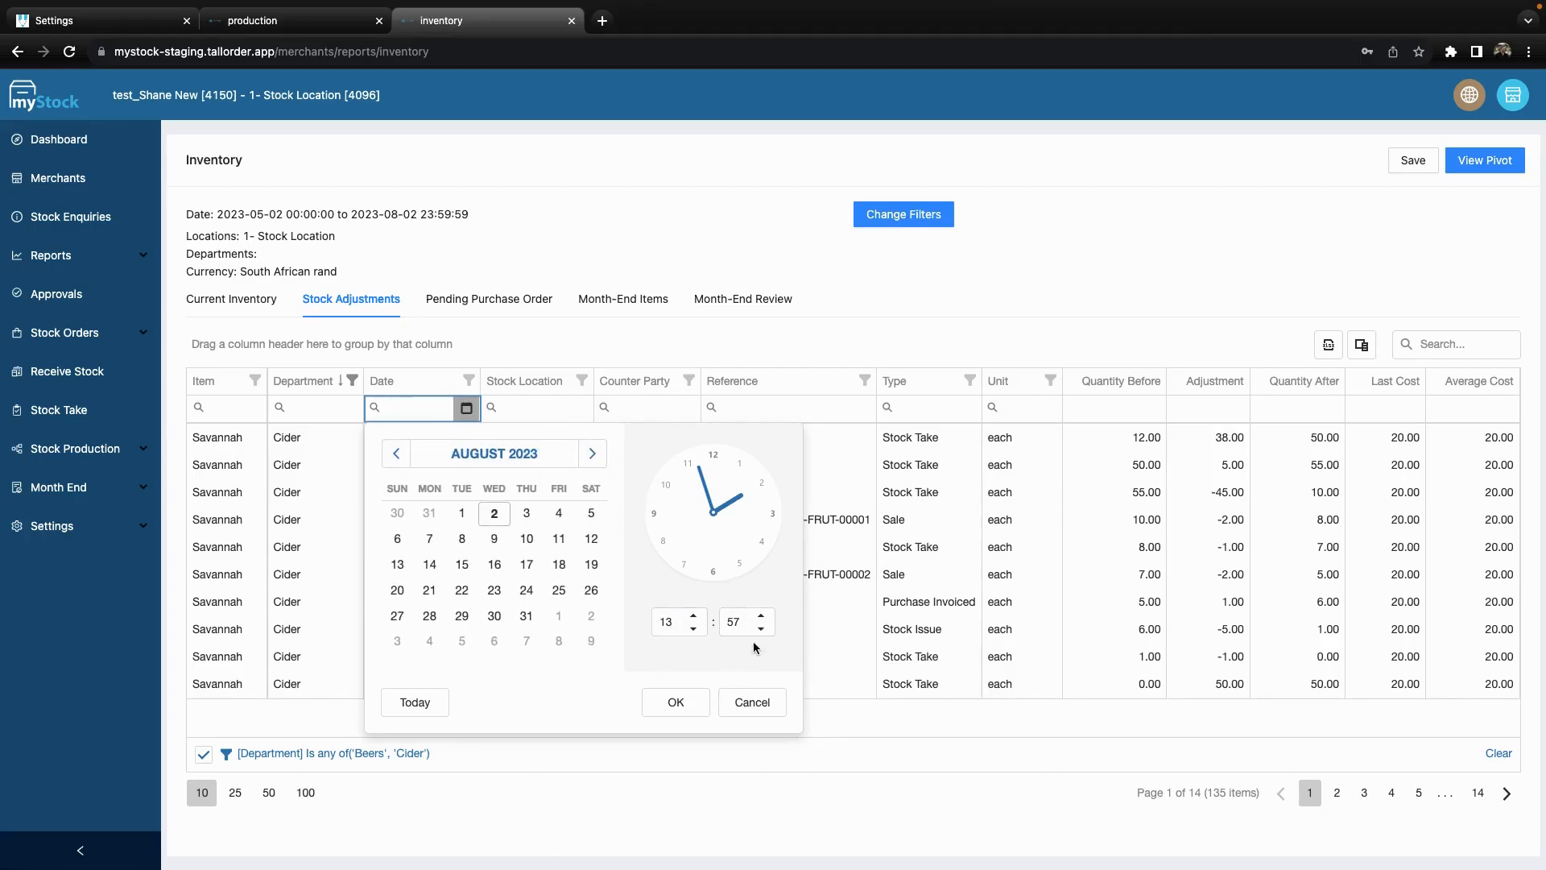
{"action": "left_click", "coordinate": [746, 712]}
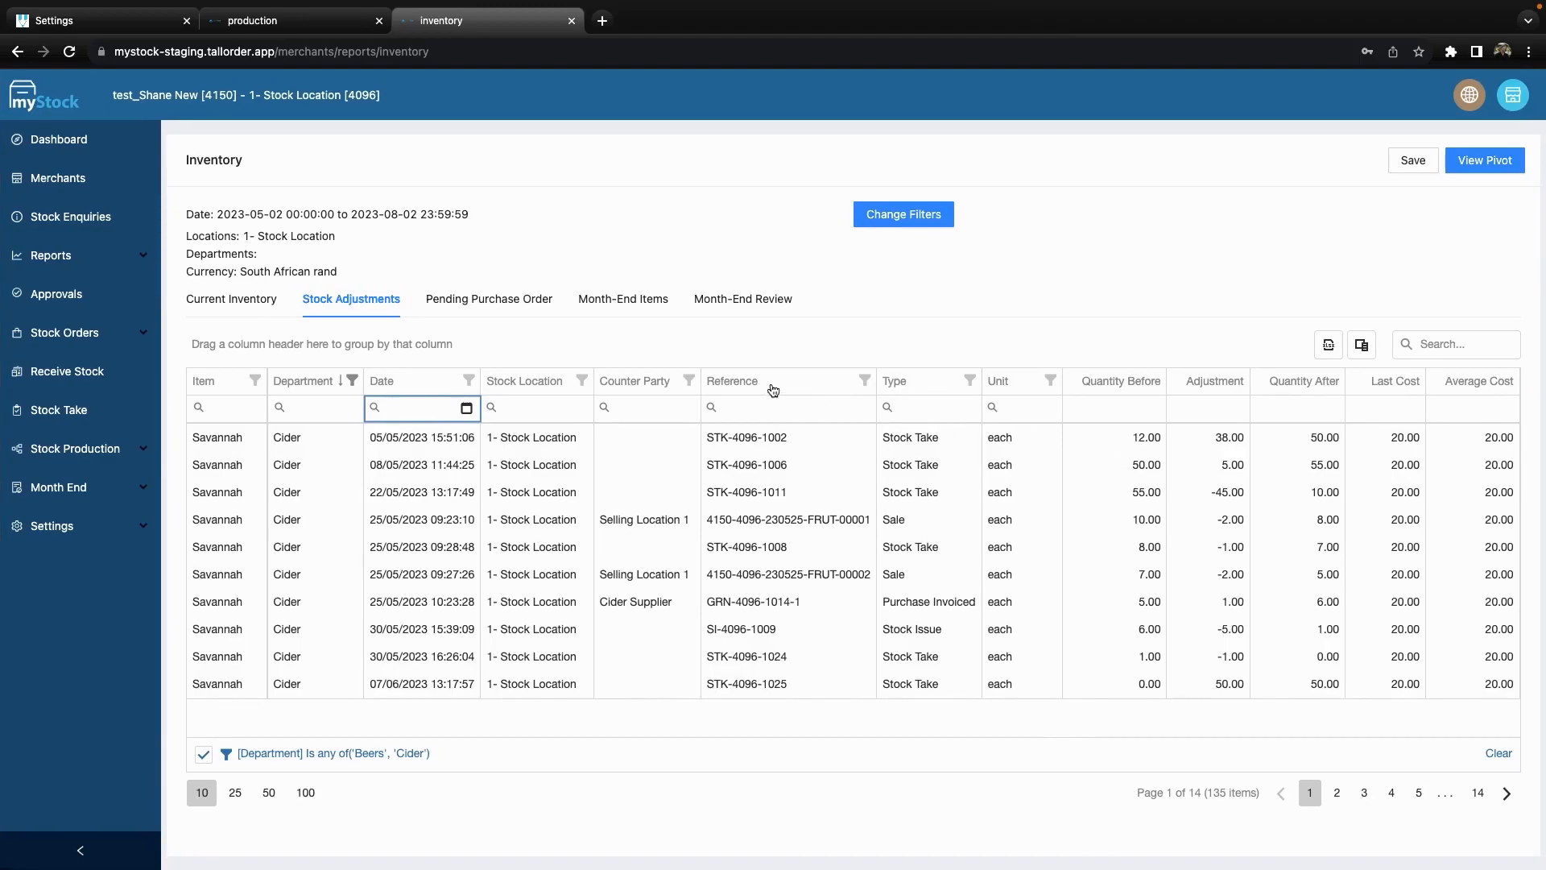
Rearrange the grid columns so that Reference comes before Counter Party and Unit comes before Type
{"action": "left_click", "coordinate": [635, 385]}
{"action": "left_click_drag", "start_coordinate": [635, 385], "coordinate": [971, 385]}
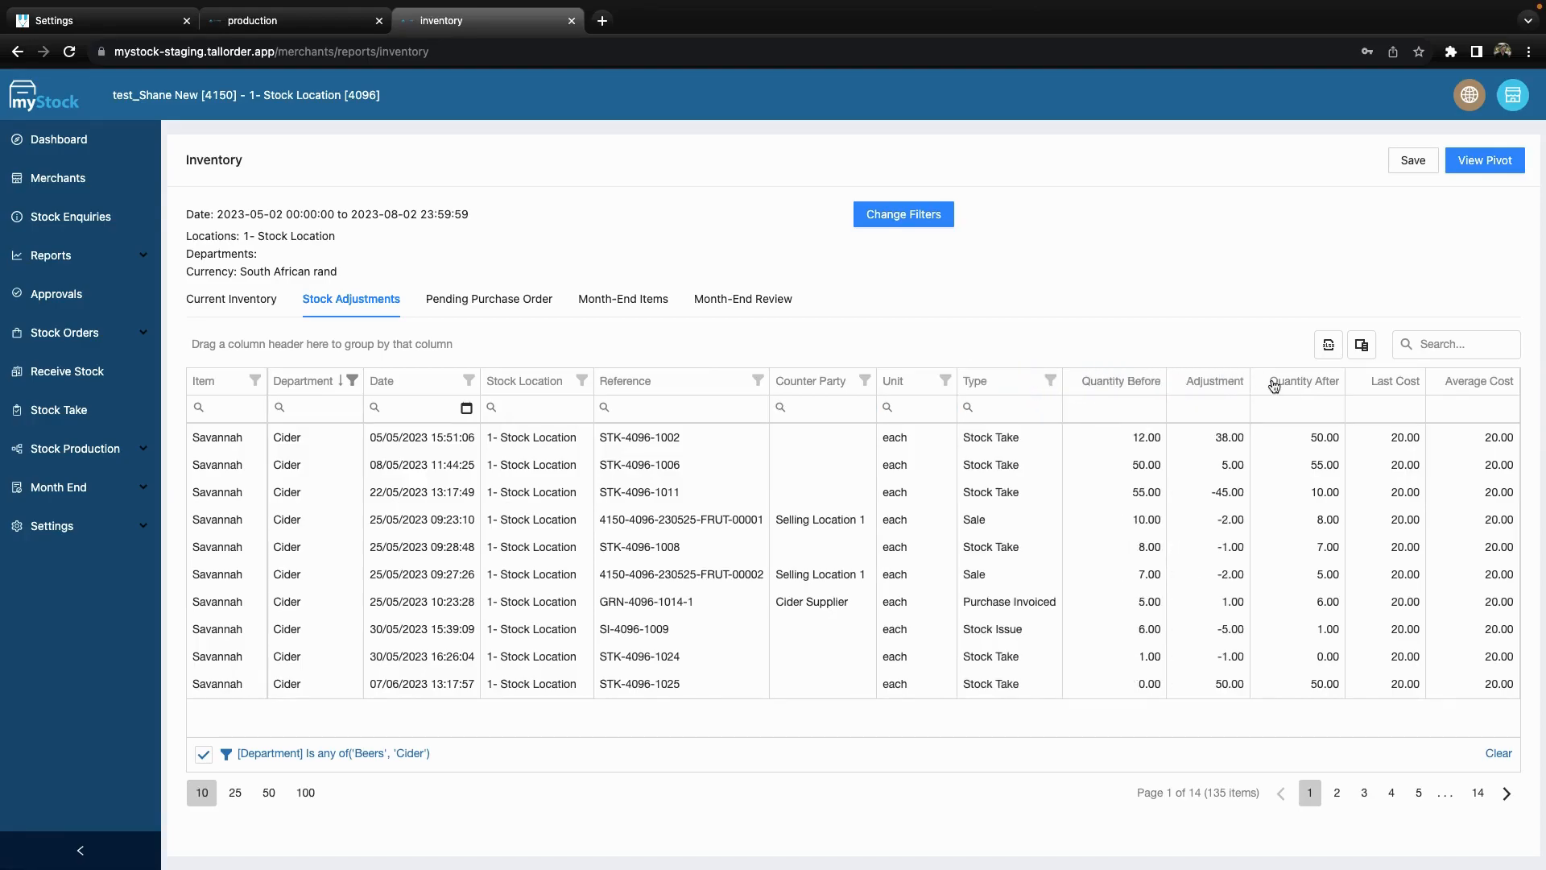
Review all columns listed in an enlarged Column Chooser and close it without changing any selection
{"action": "left_click", "coordinate": [1365, 348]}
{"action": "left_click_drag", "start_coordinate": [1445, 496], "coordinate": [1211, 194]}
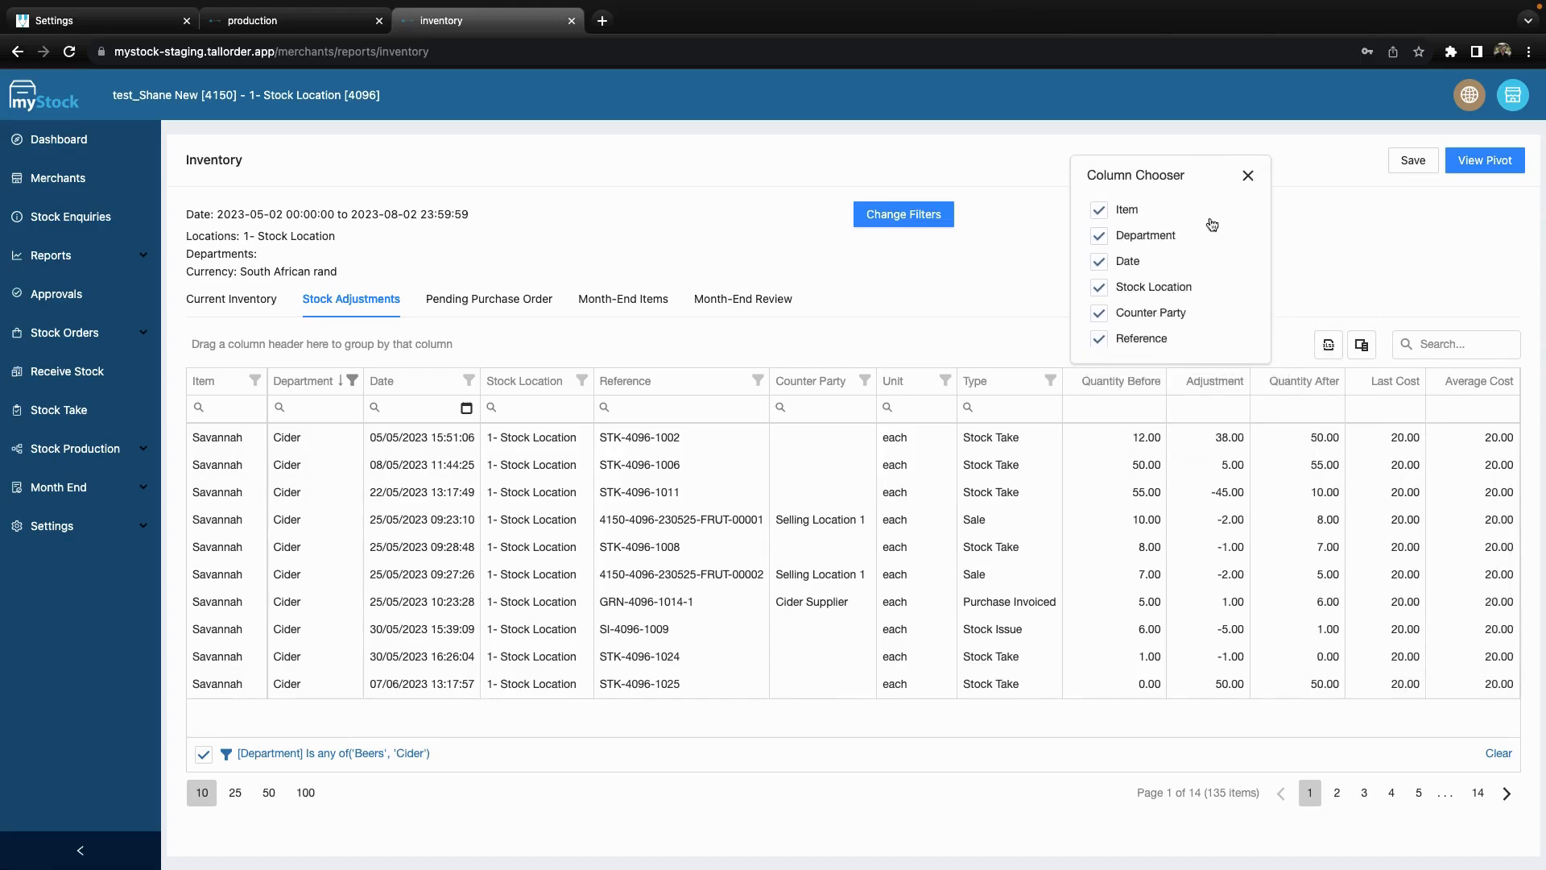
{"action": "left_click_drag", "start_coordinate": [1208, 363], "coordinate": [1198, 717]}
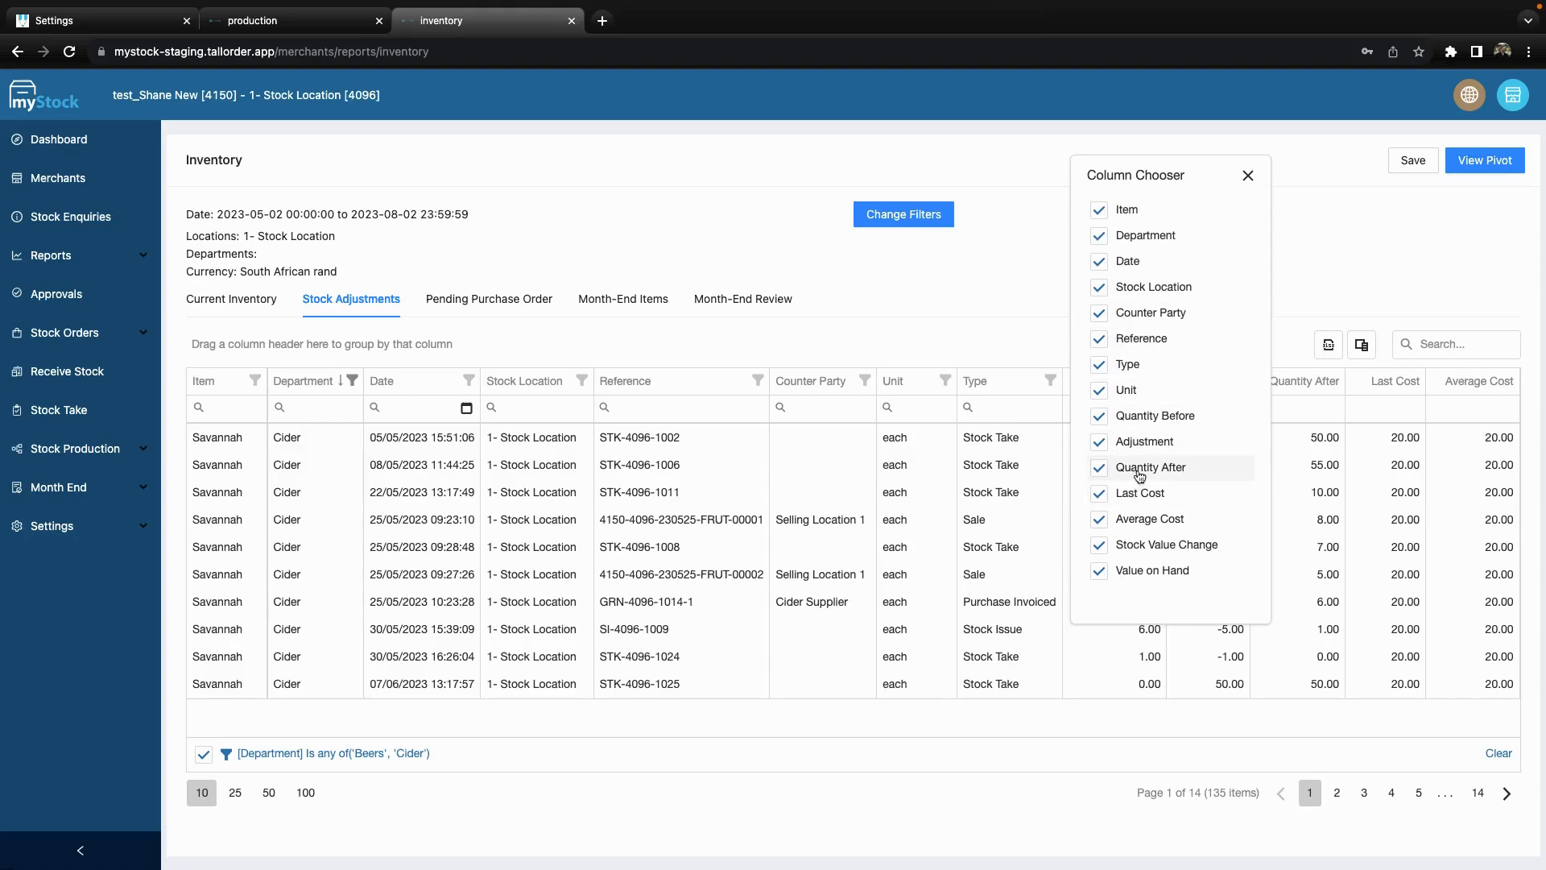
{"action": "left_click_drag", "start_coordinate": [1248, 189], "coordinate": [1230, 186]}
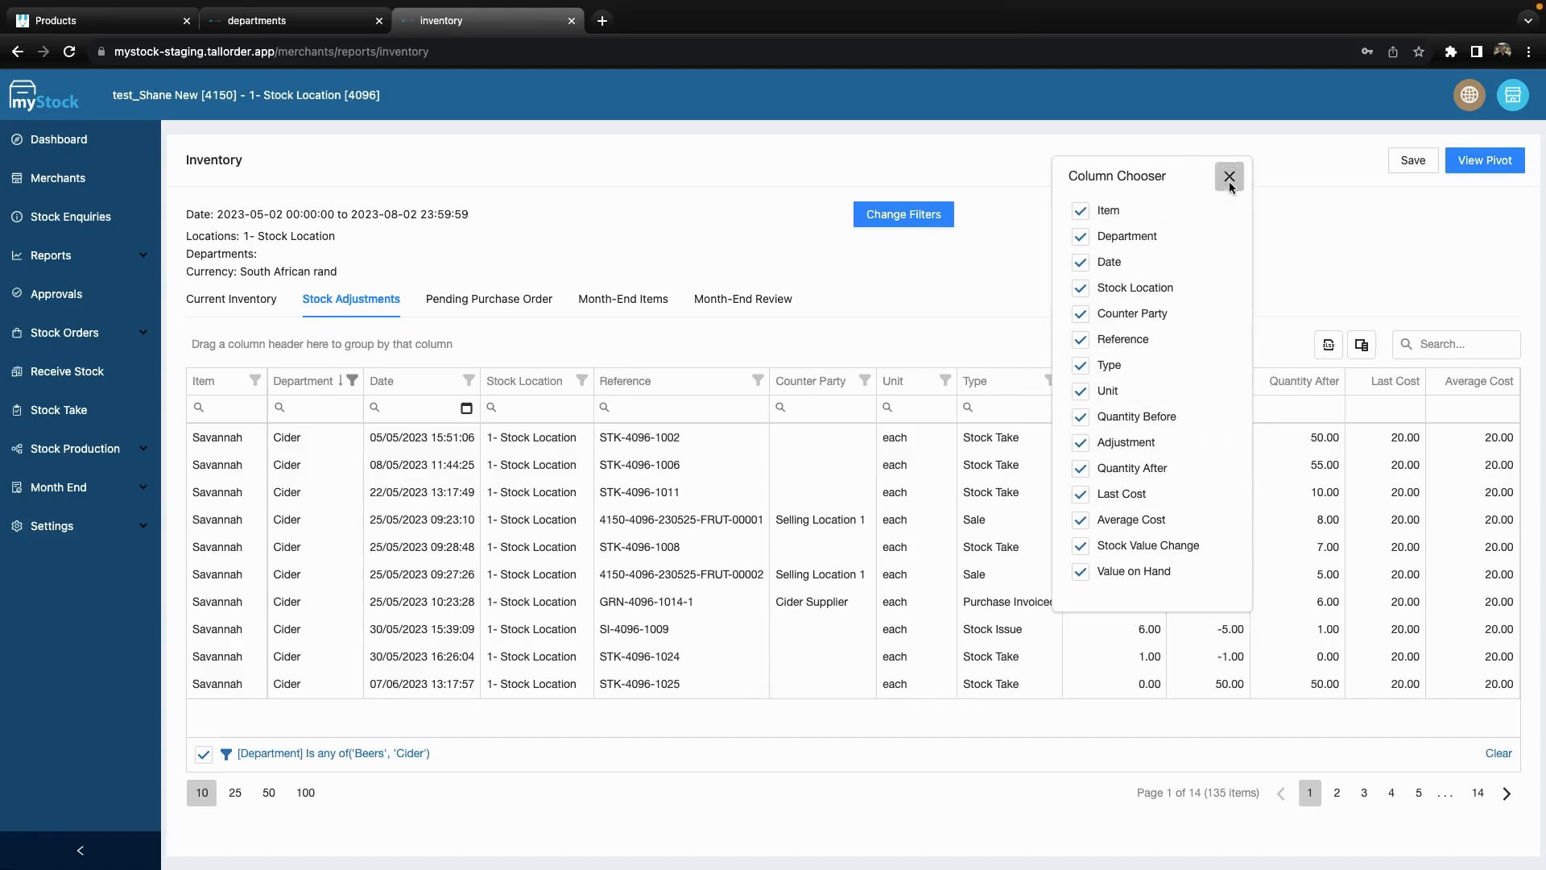
{"action": "left_click", "coordinate": [1229, 178]}
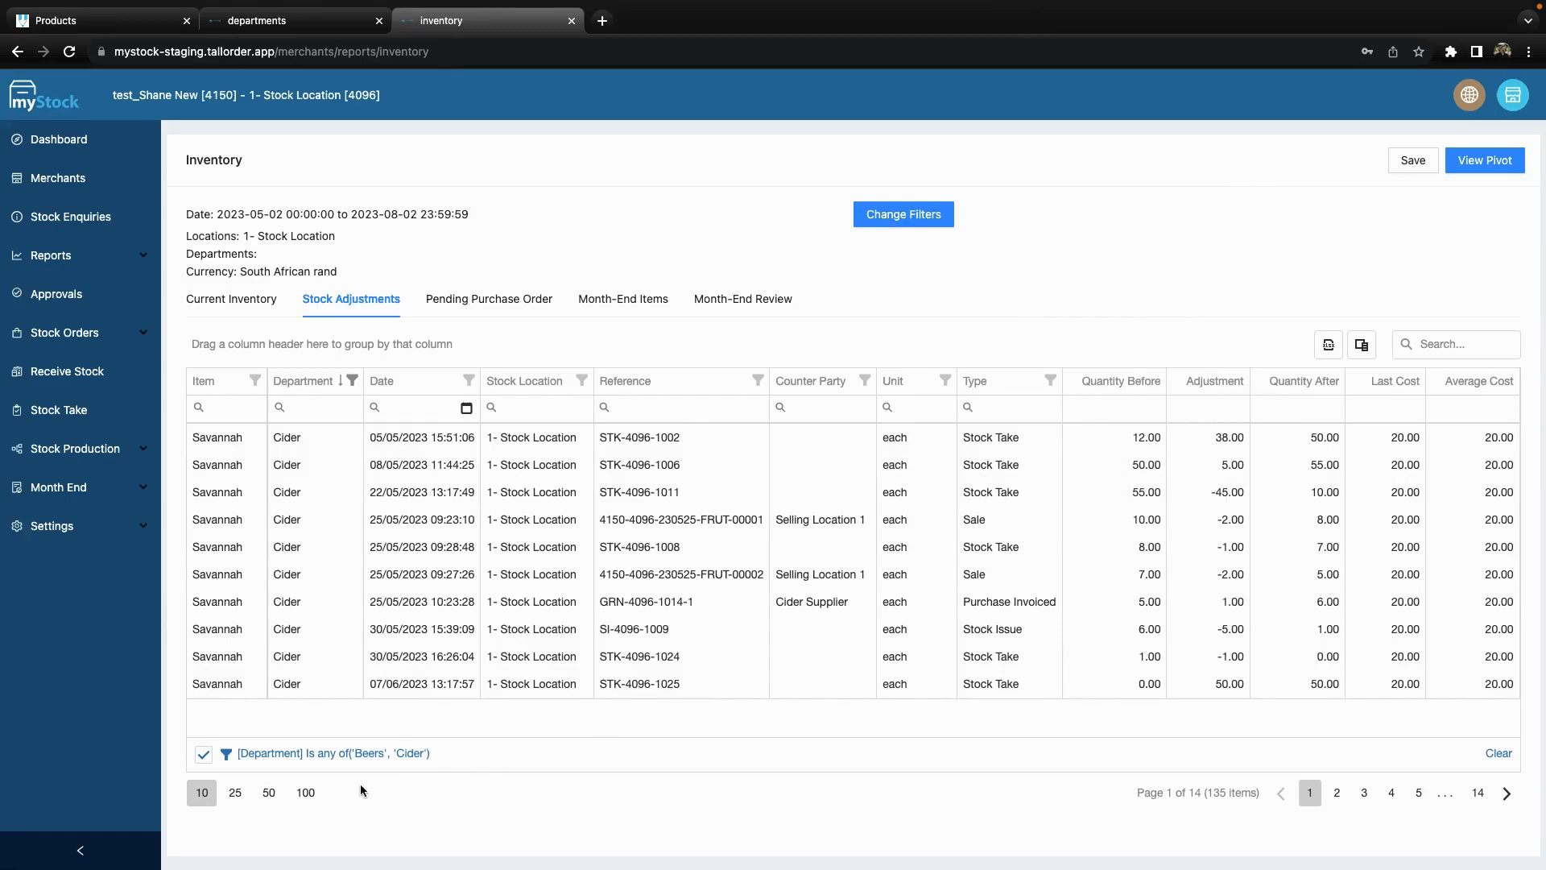
Show 25 rows per page in the stock adjustments grid and look through the longer list
{"action": "left_click", "coordinate": [235, 796]}
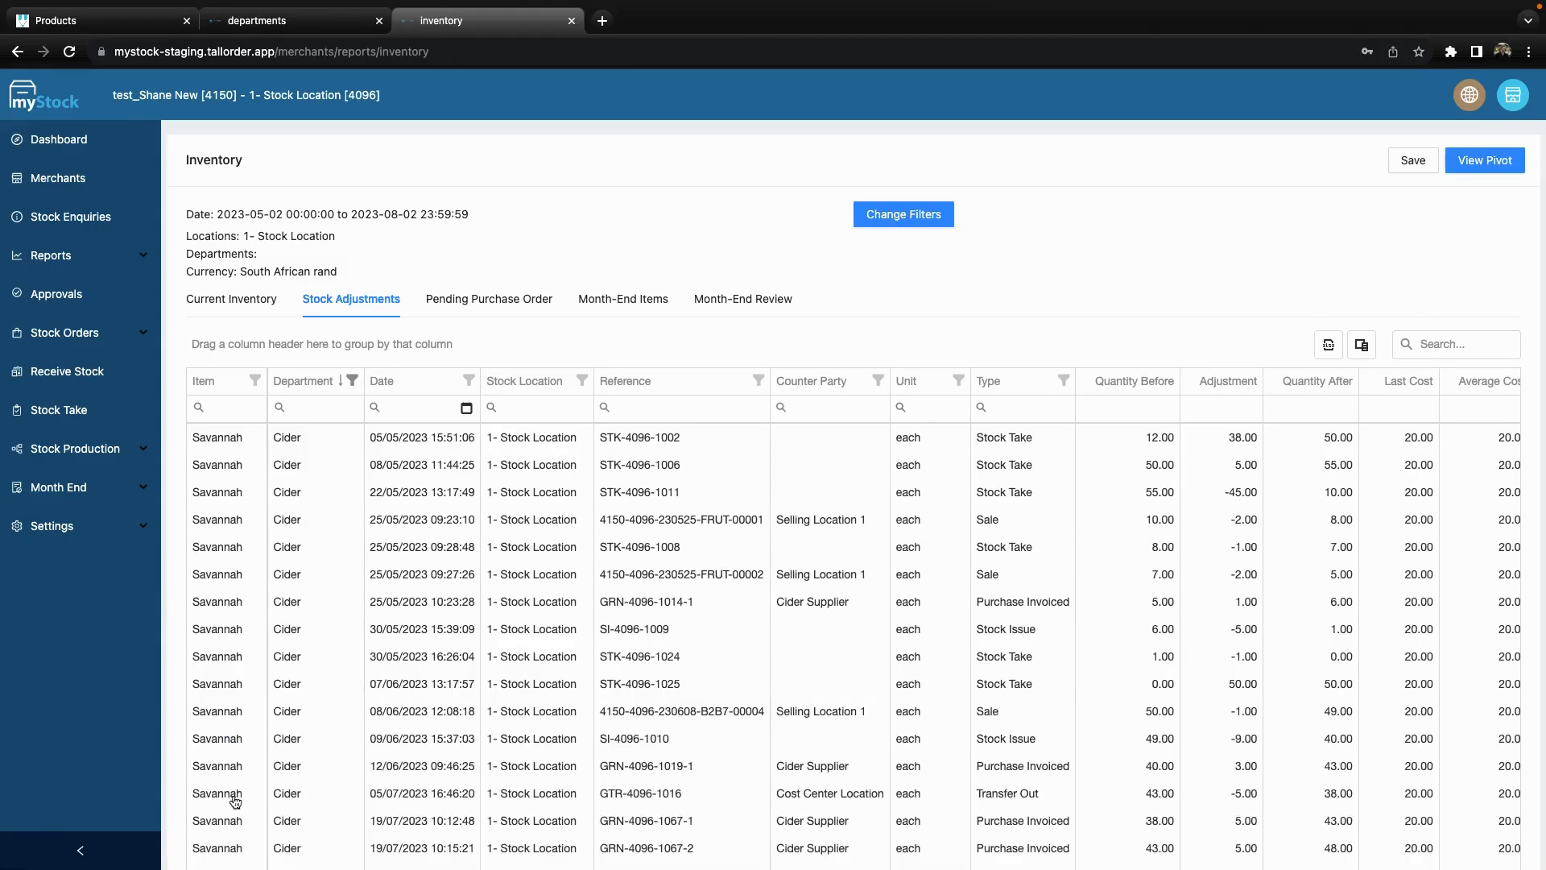
{"action": "scroll", "coordinate": [234, 800], "scroll_direction": "down", "scroll_amount": 5}
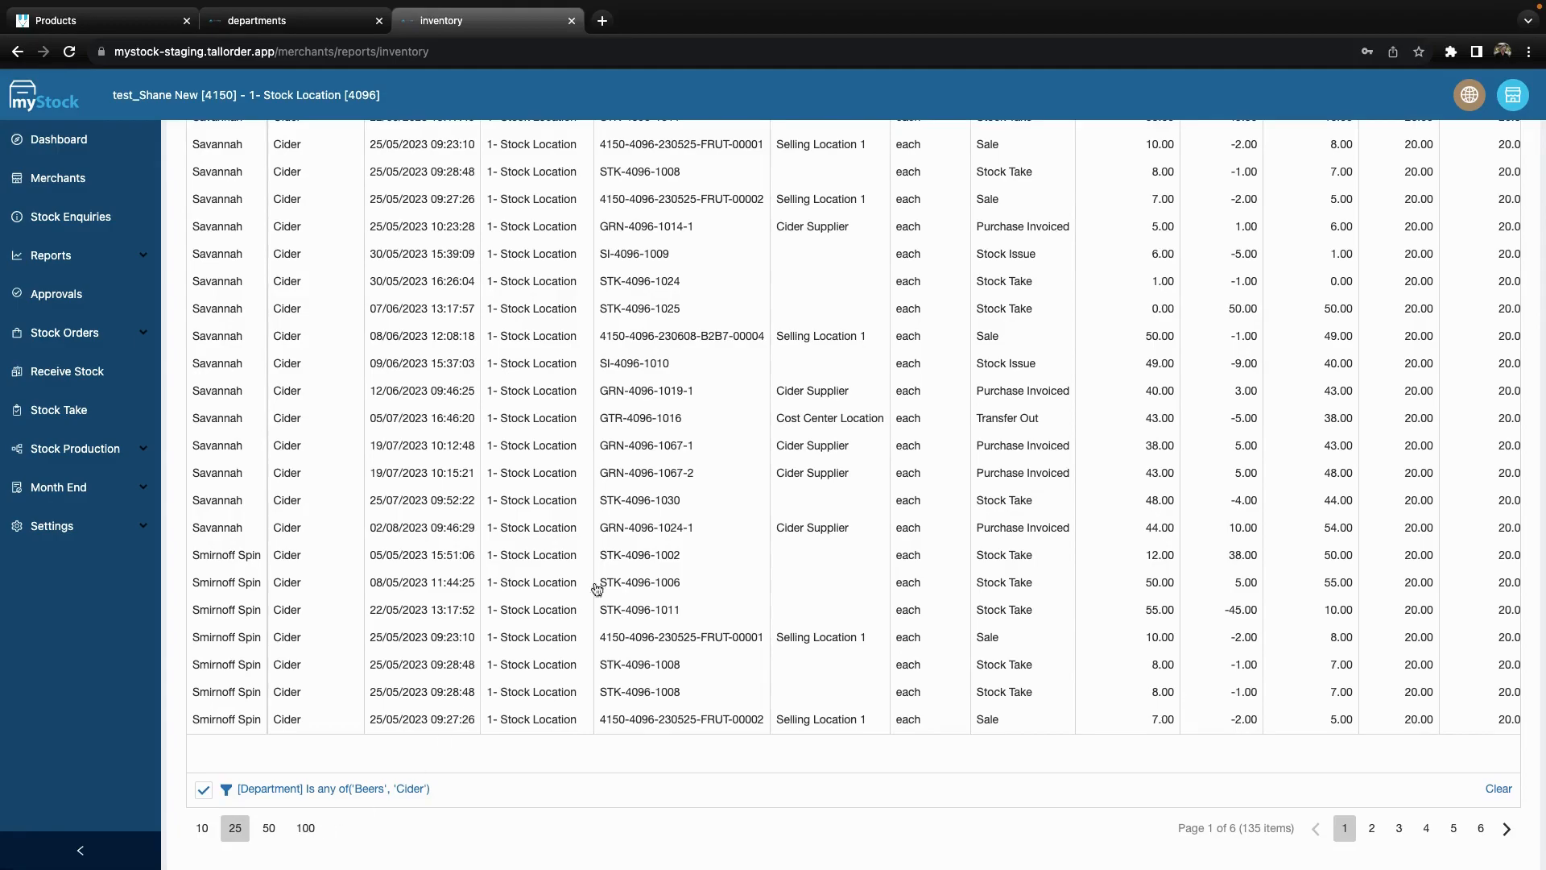
{"action": "scroll", "coordinate": [582, 599], "scroll_direction": "up", "scroll_amount": 5}
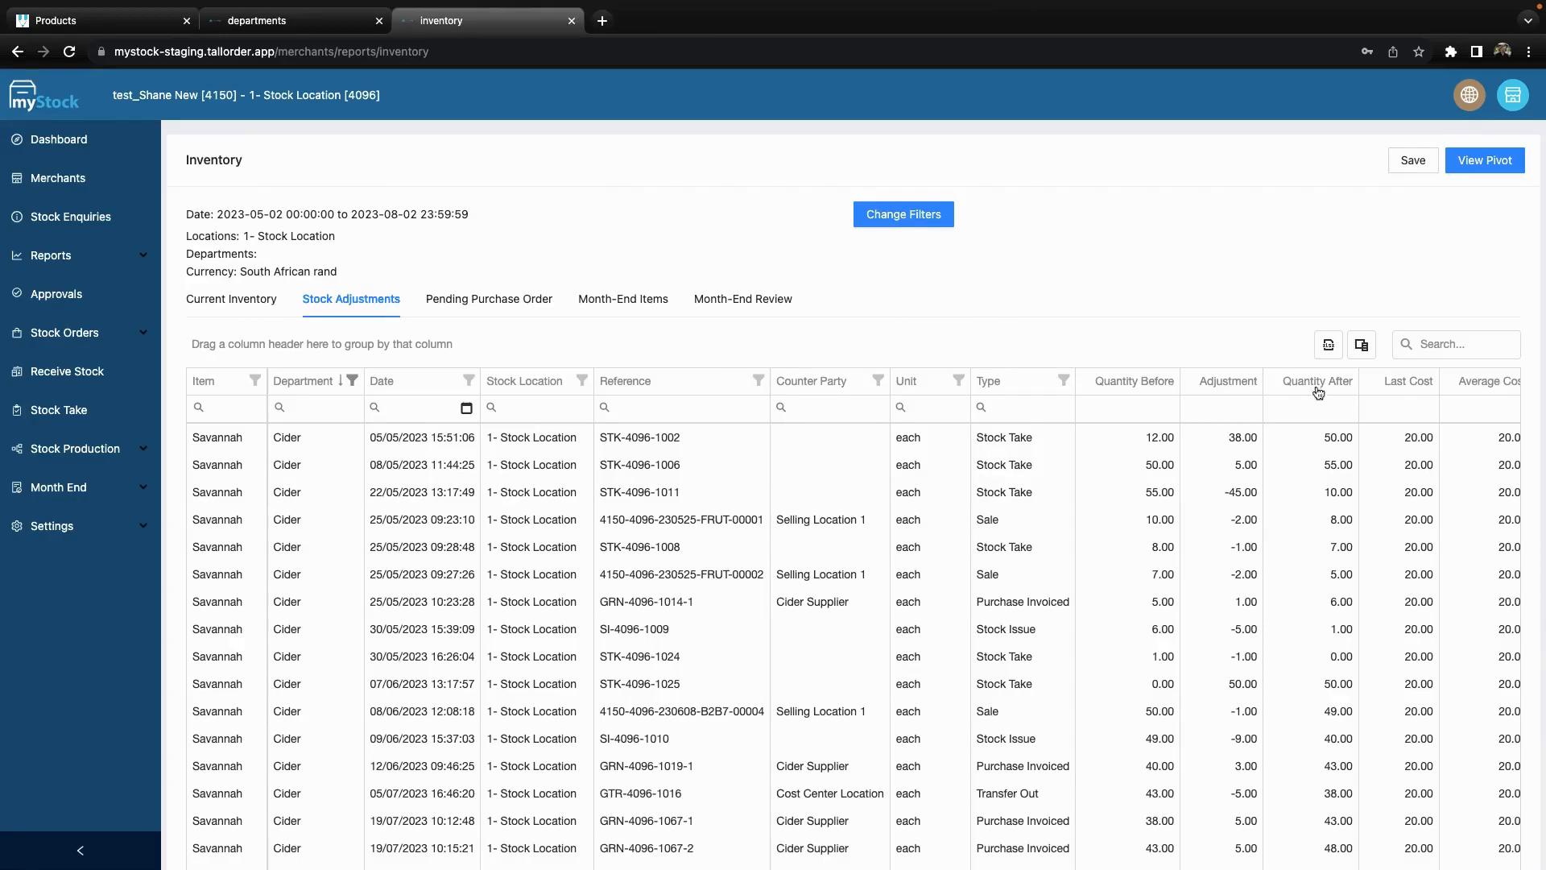
Switch the stock adjustments report to the pivot view and expand the Beers department
{"action": "left_click", "coordinate": [1486, 162]}
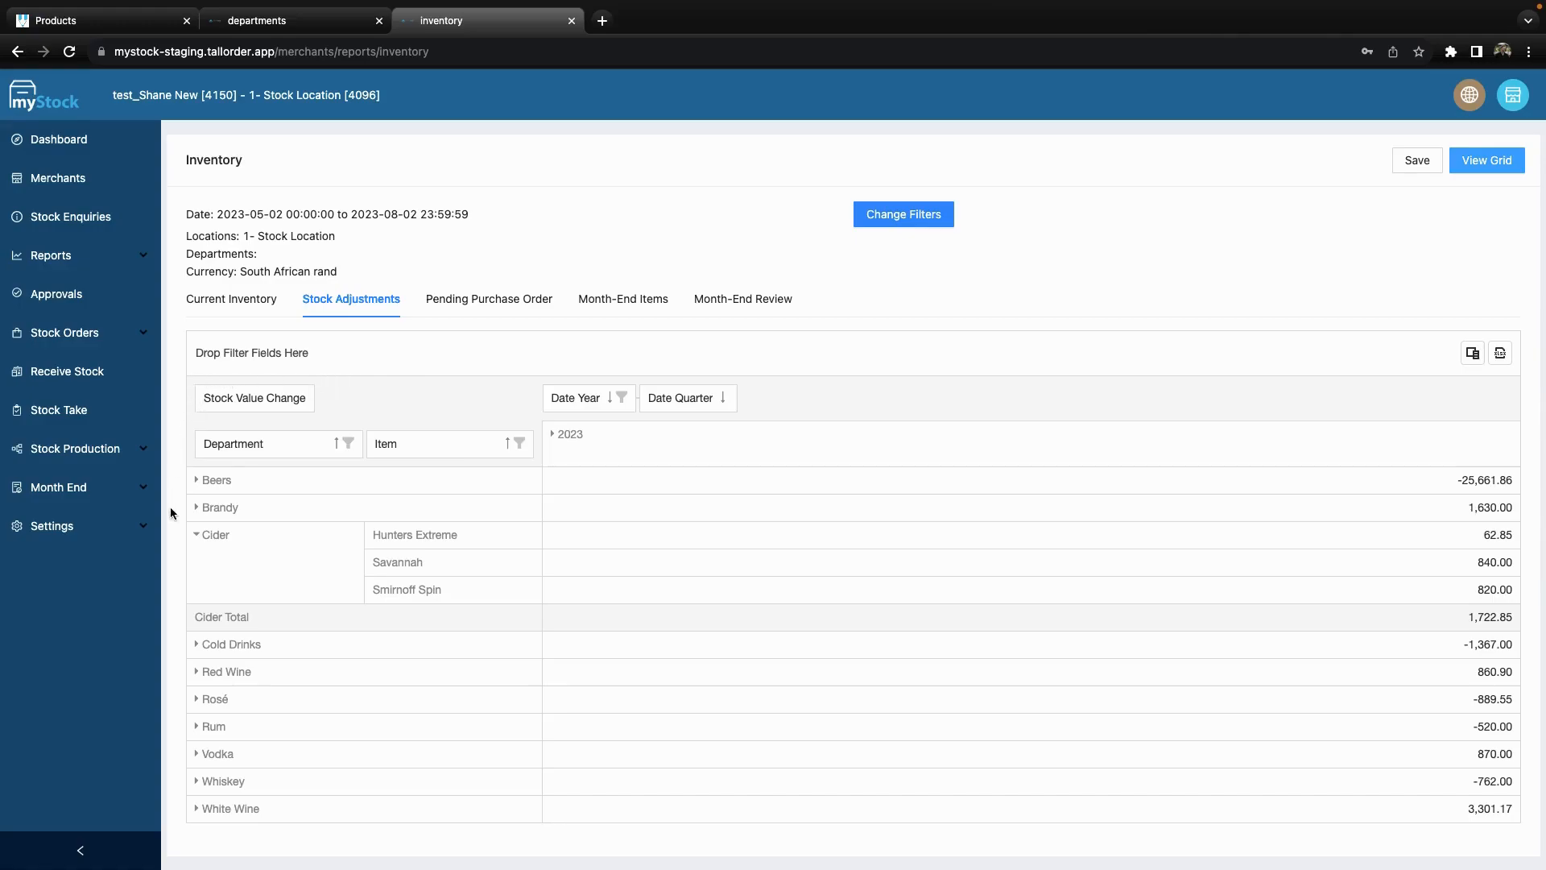
{"action": "left_click", "coordinate": [197, 481]}
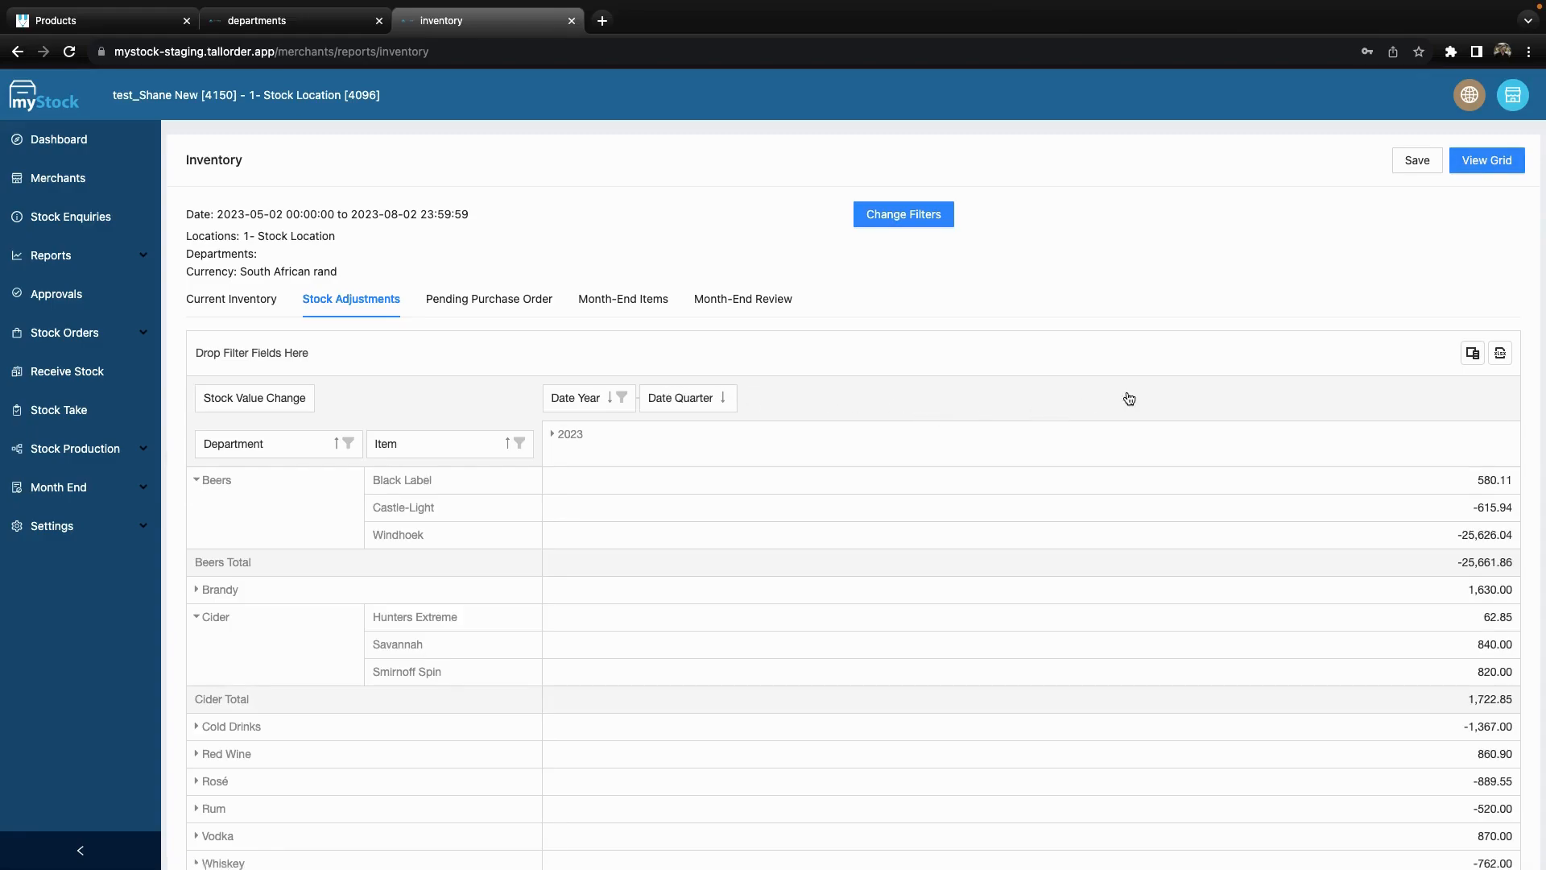
Review the pivot's available, row, column and data fields in the Field Chooser, and expand the Beers department again
{"action": "left_click", "coordinate": [1472, 353]}
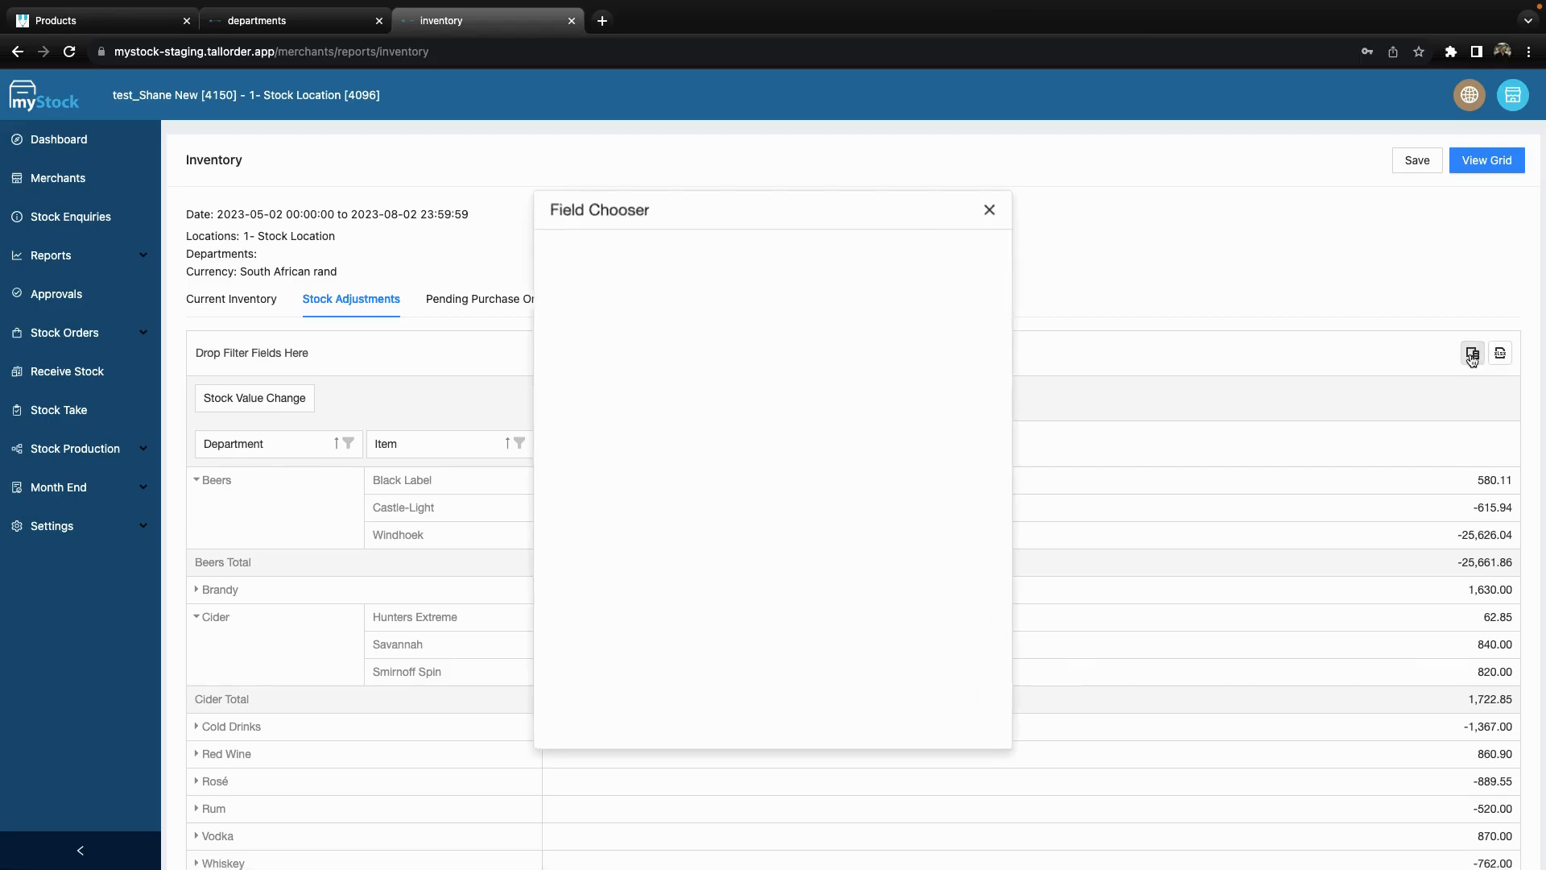
{"action": "left_click_drag", "start_coordinate": [834, 206], "coordinate": [1206, 178]}
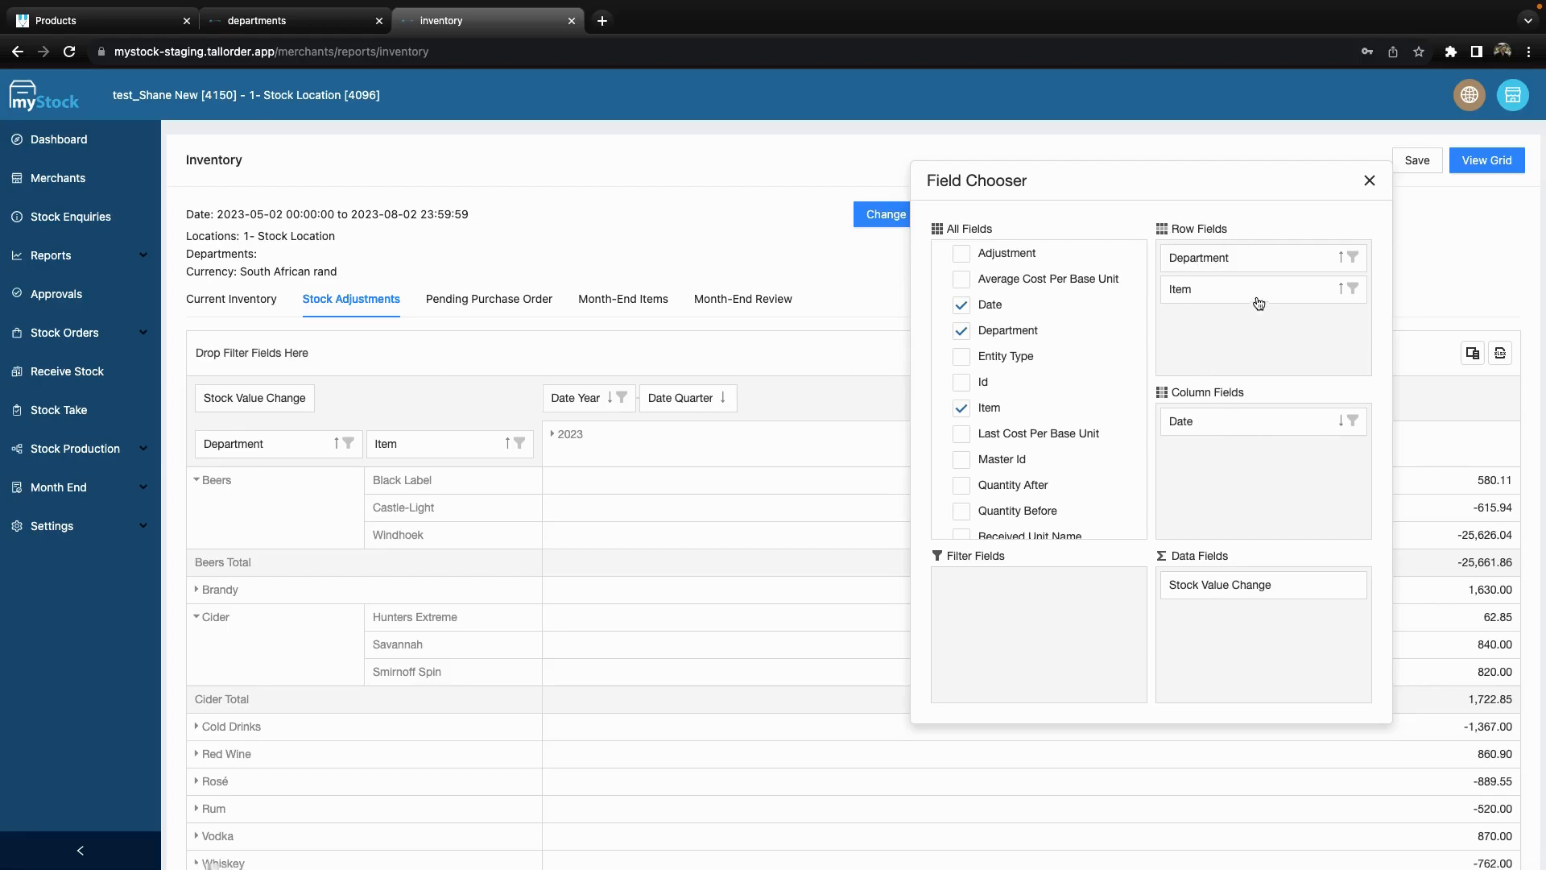
{"action": "mouse_move", "coordinate": [1214, 293]}
{"action": "left_mouse_down"}
{"action": "mouse_move", "coordinate": [1217, 460]}
{"action": "mouse_move", "coordinate": [1184, 296]}
{"action": "left_mouse_up"}
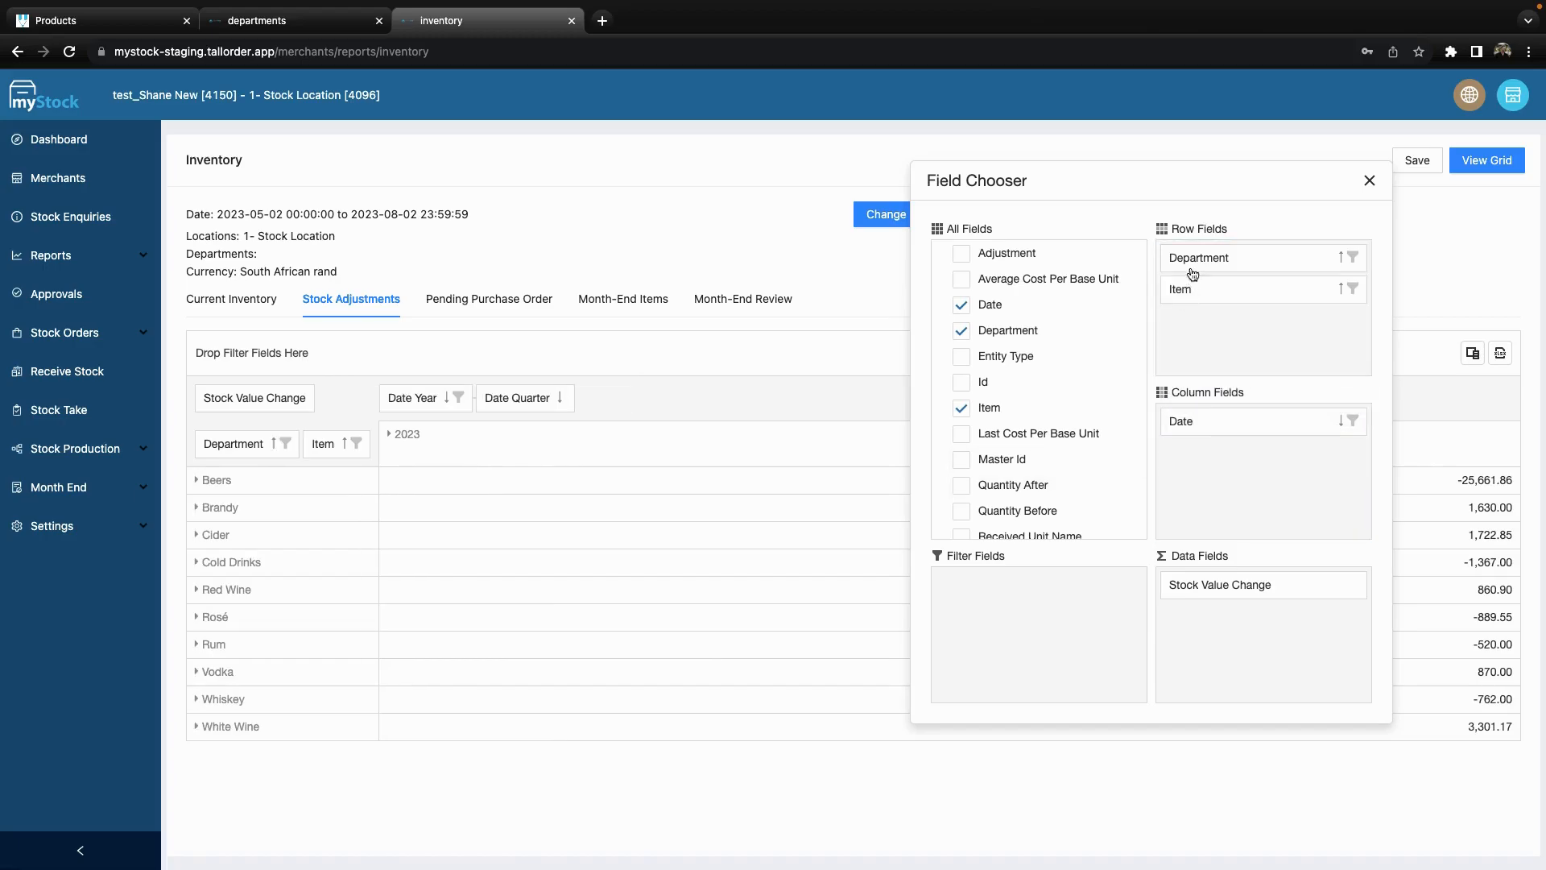
{"action": "left_click_drag", "start_coordinate": [1262, 594], "coordinate": [1156, 579]}
{"action": "scroll", "coordinate": [994, 406], "scroll_direction": "down", "scroll_amount": 3}
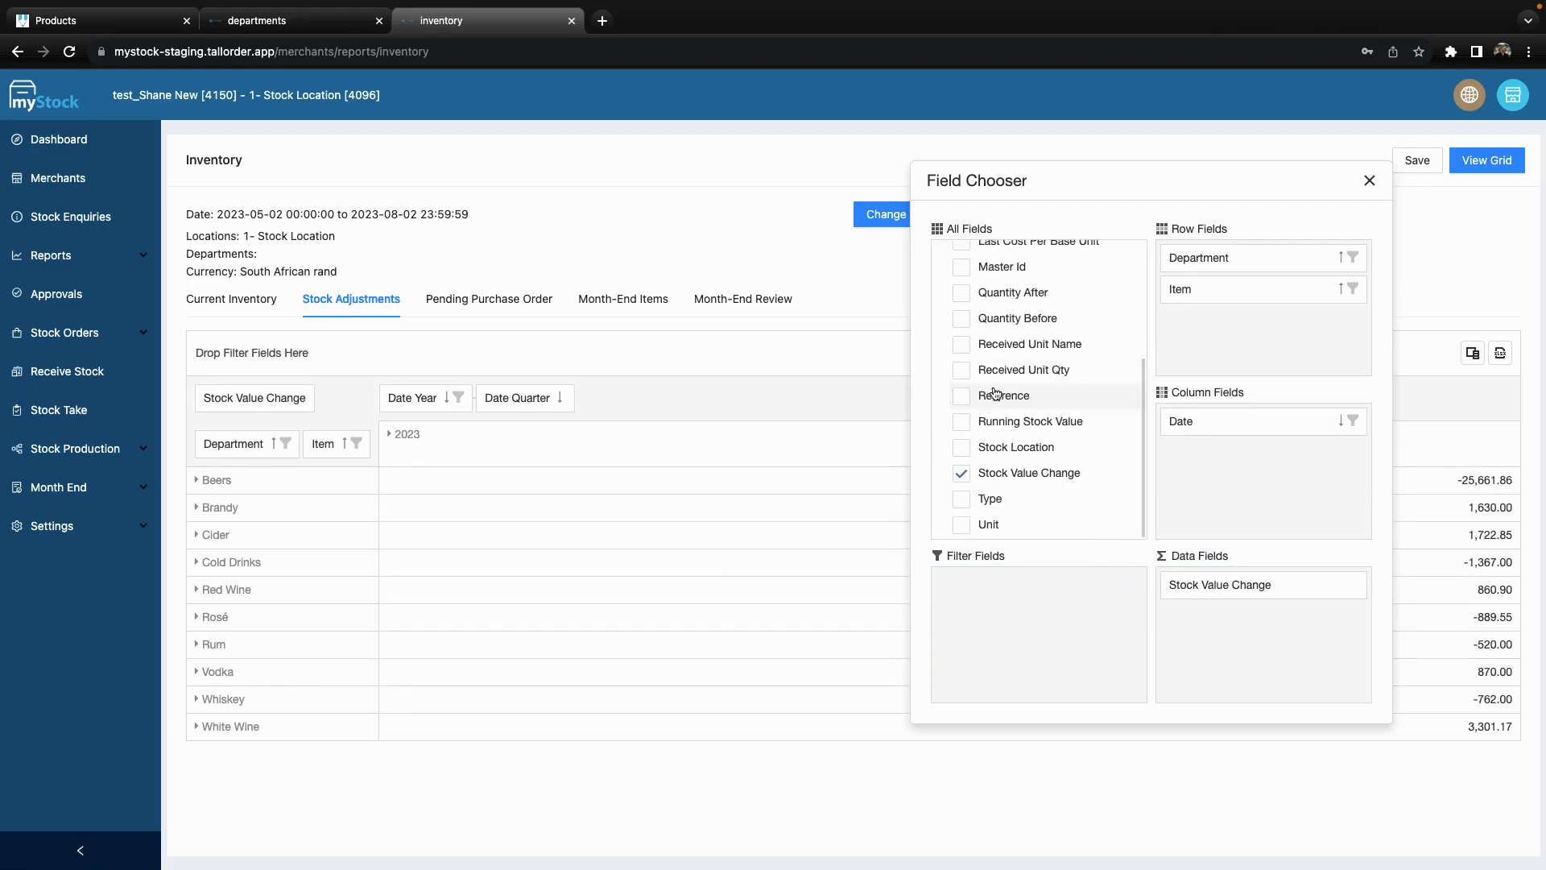
{"action": "scroll", "coordinate": [989, 402], "scroll_direction": "up", "scroll_amount": 3}
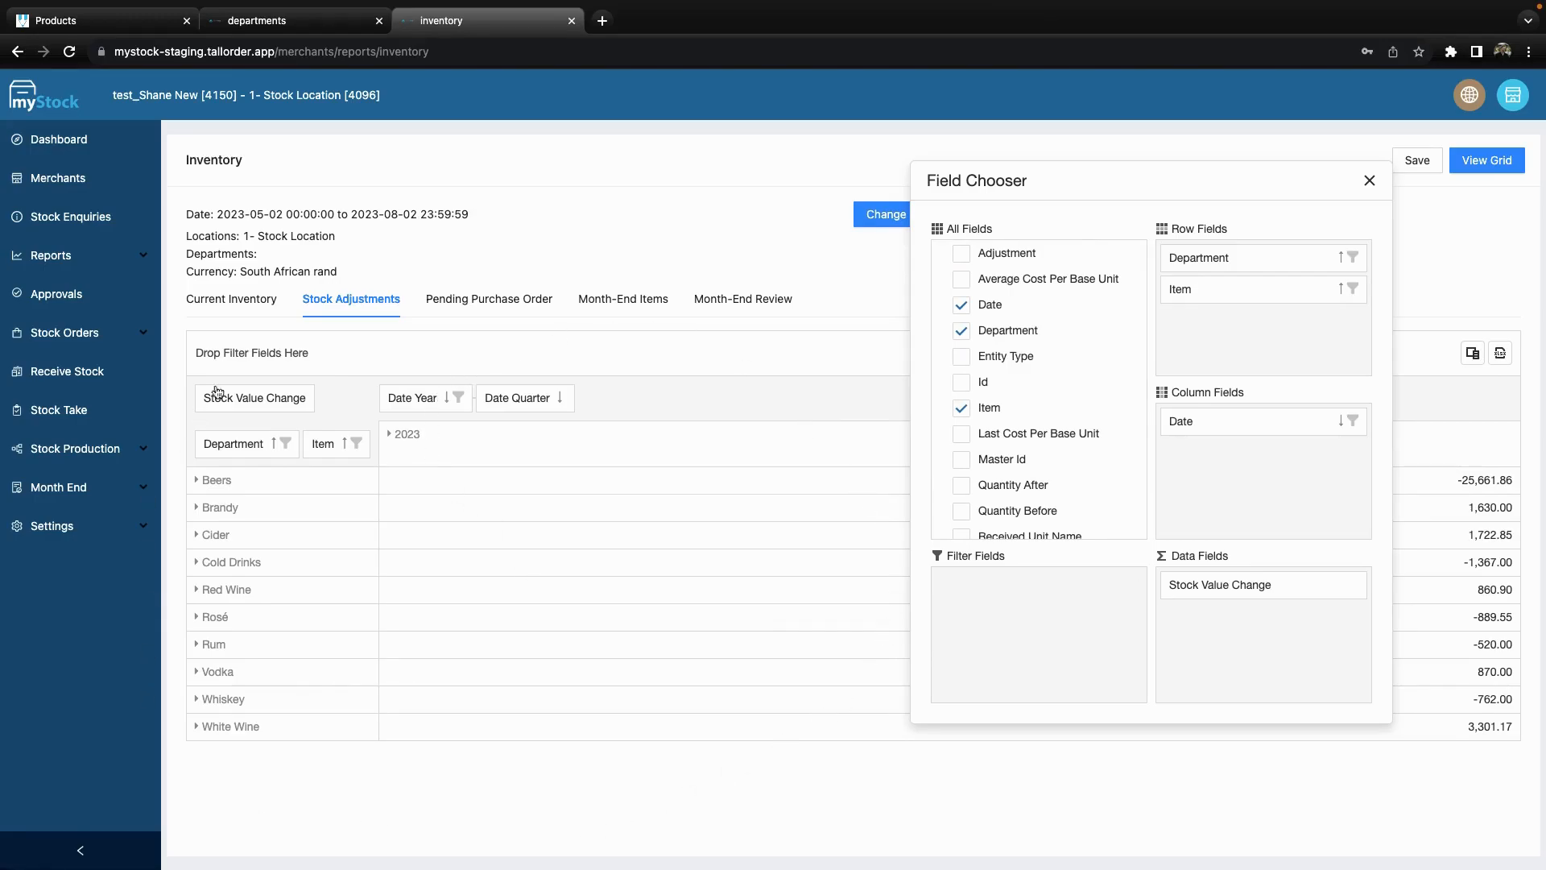
{"action": "left_click", "coordinate": [196, 486]}
{"action": "left_click", "coordinate": [1369, 180]}
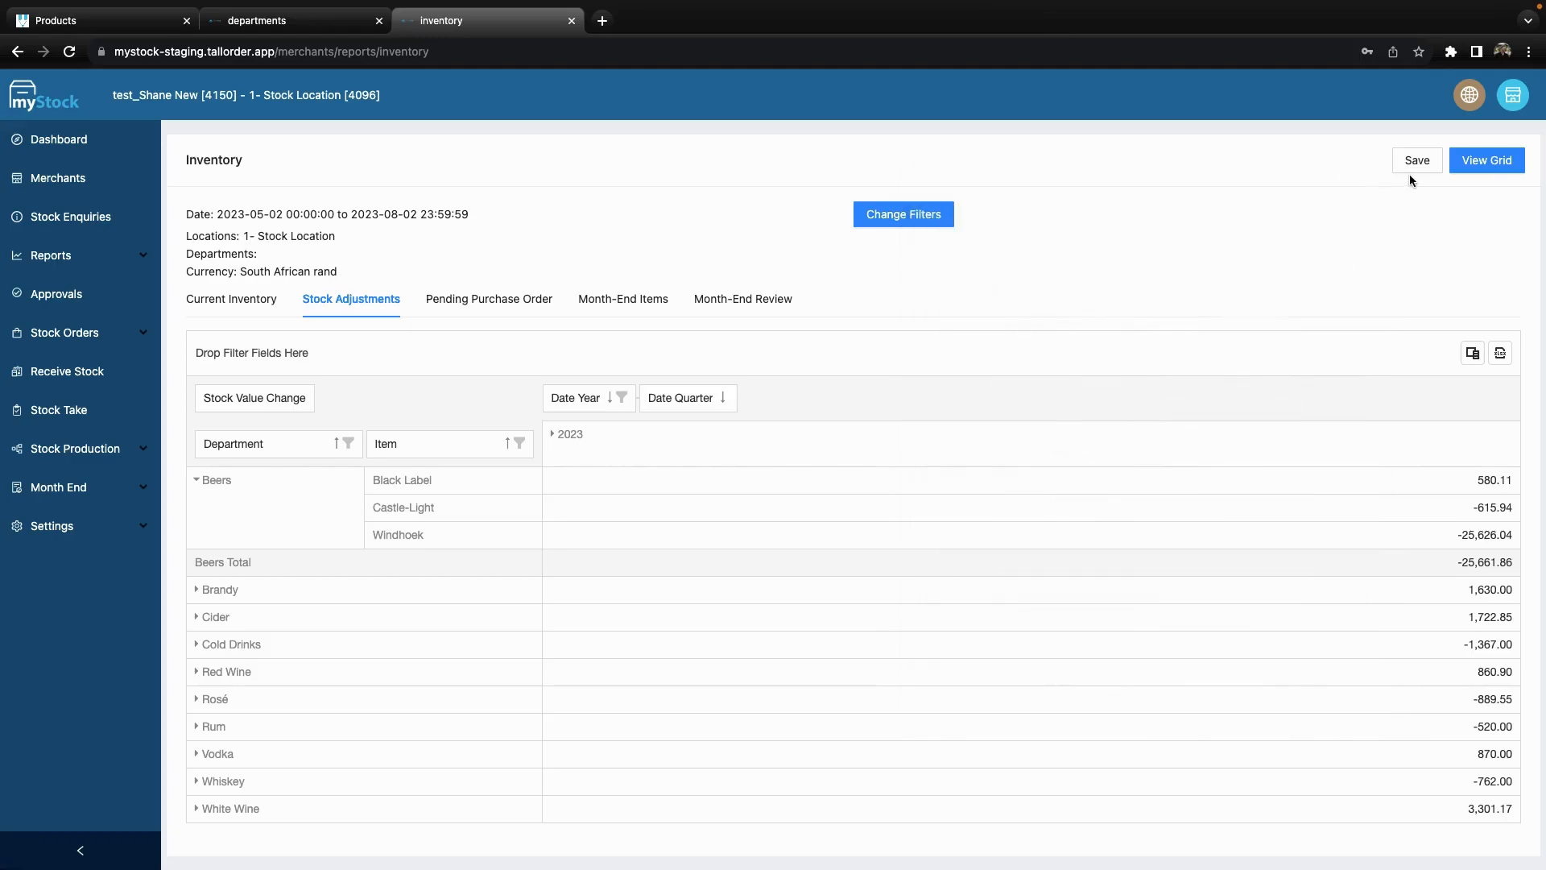
Review the report name, date range and visibility options for saving the report, and cancel without saving
{"action": "left_click", "coordinate": [1417, 165]}
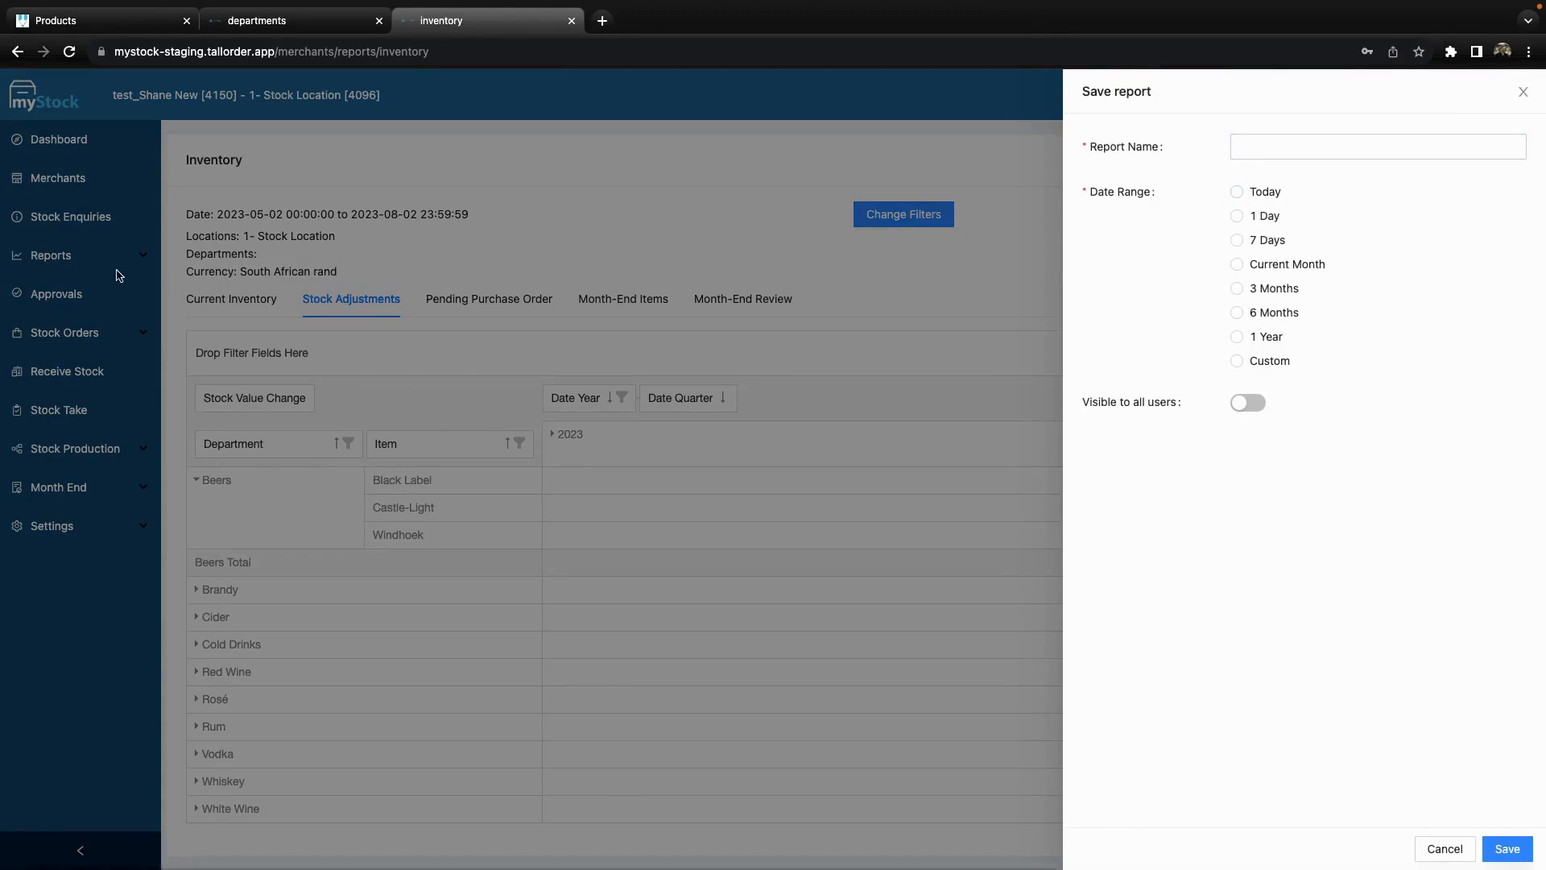
{"action": "left_click", "coordinate": [1447, 849]}
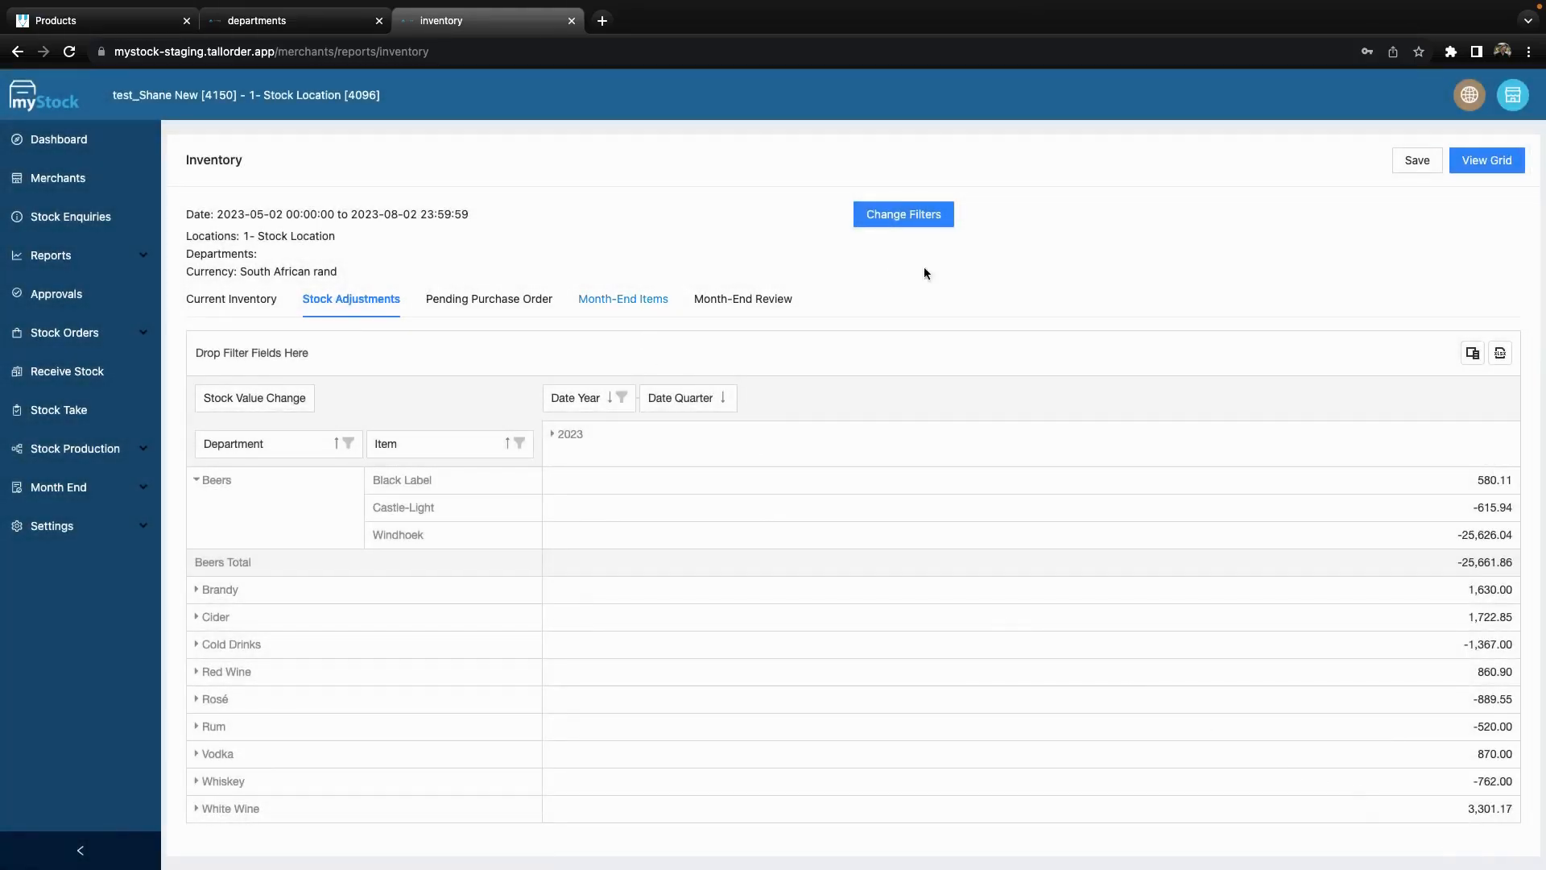
Switch the Inventory report back to grid view while looking through the Pending Purchase Order, Month-End Items and Month-End Review reports
{"action": "left_click", "coordinate": [479, 303]}
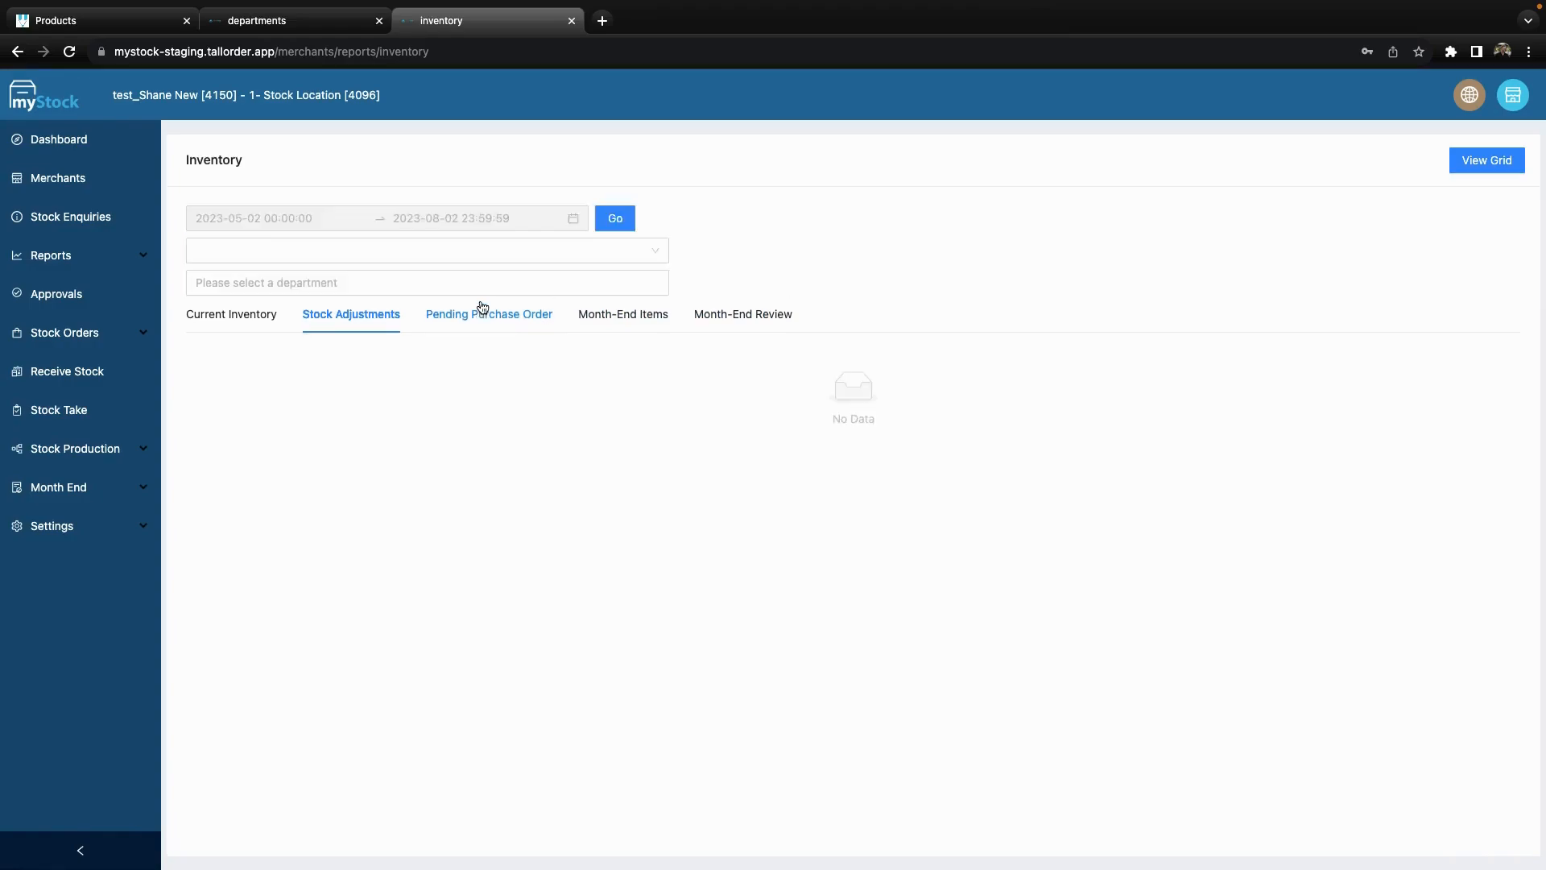
{"action": "left_click", "coordinate": [1489, 164]}
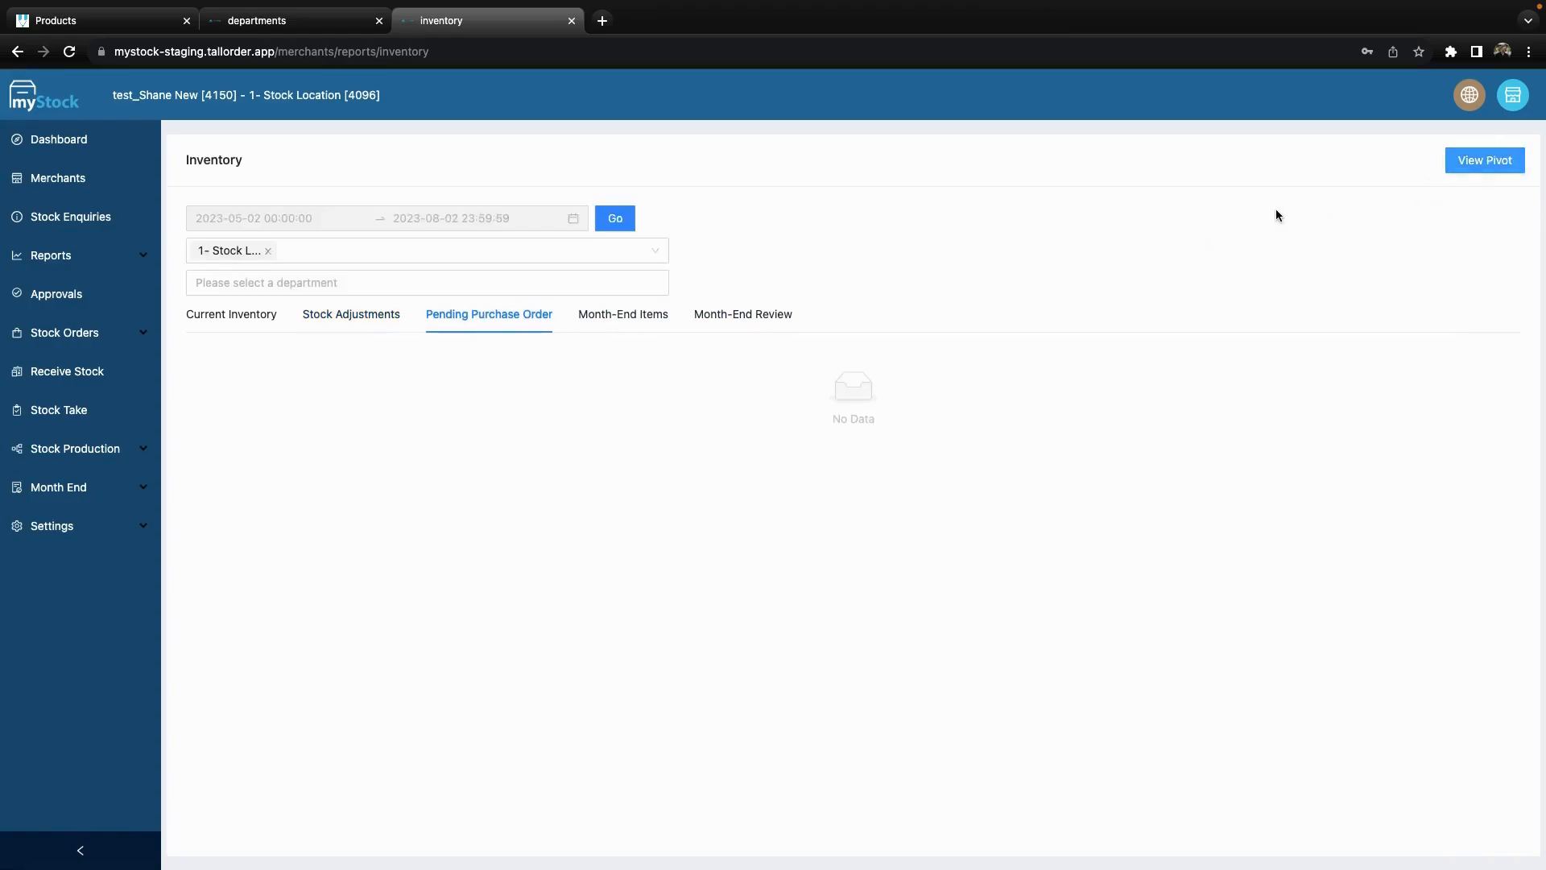
{"action": "left_click", "coordinate": [614, 319]}
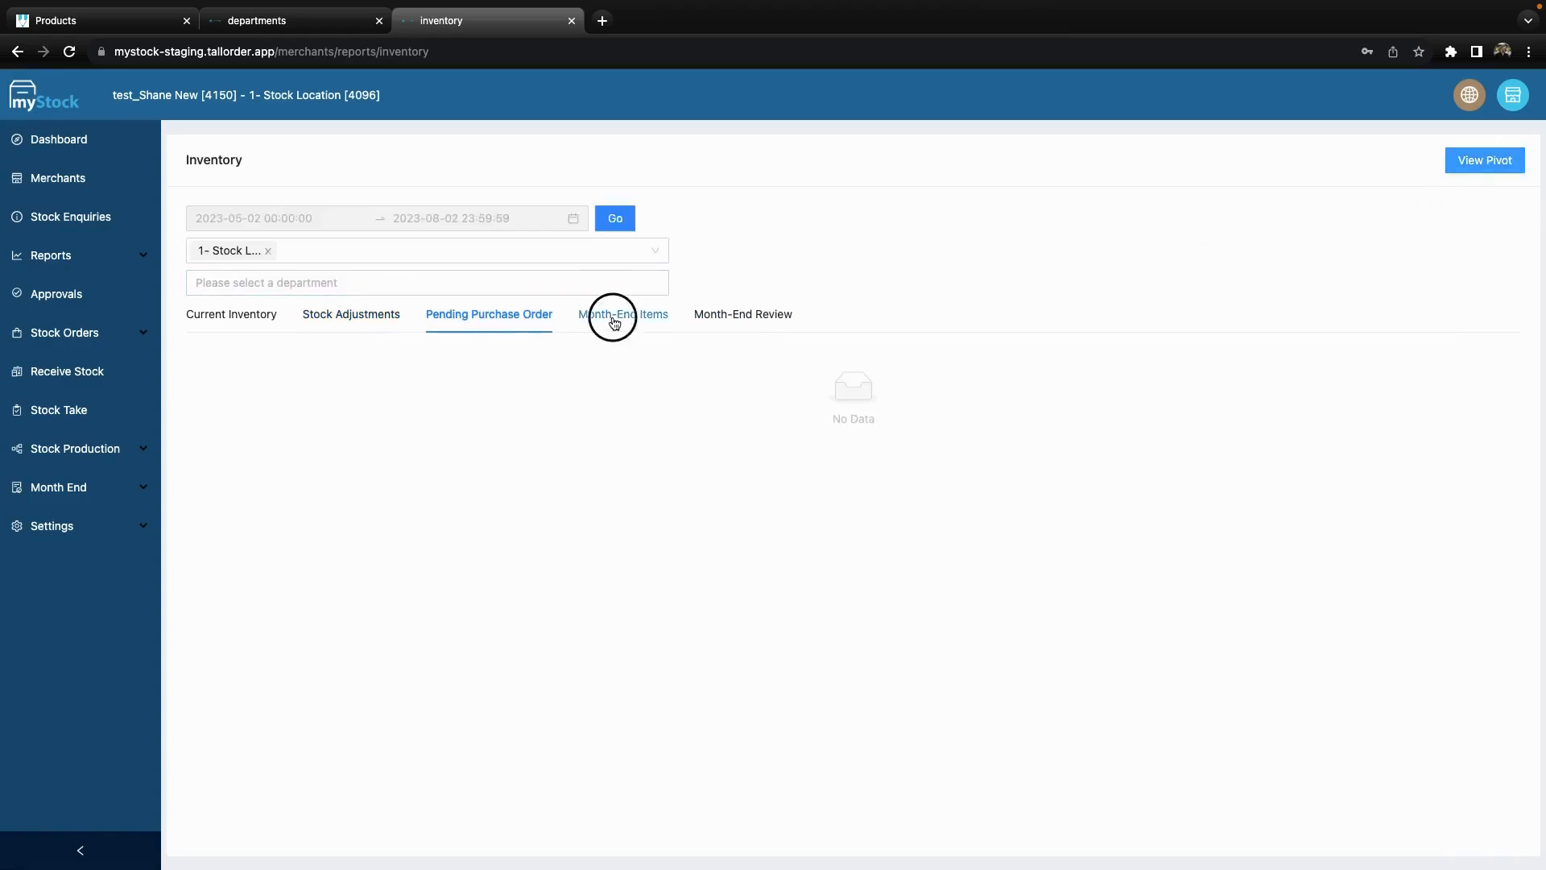
{"action": "left_click", "coordinate": [733, 320]}
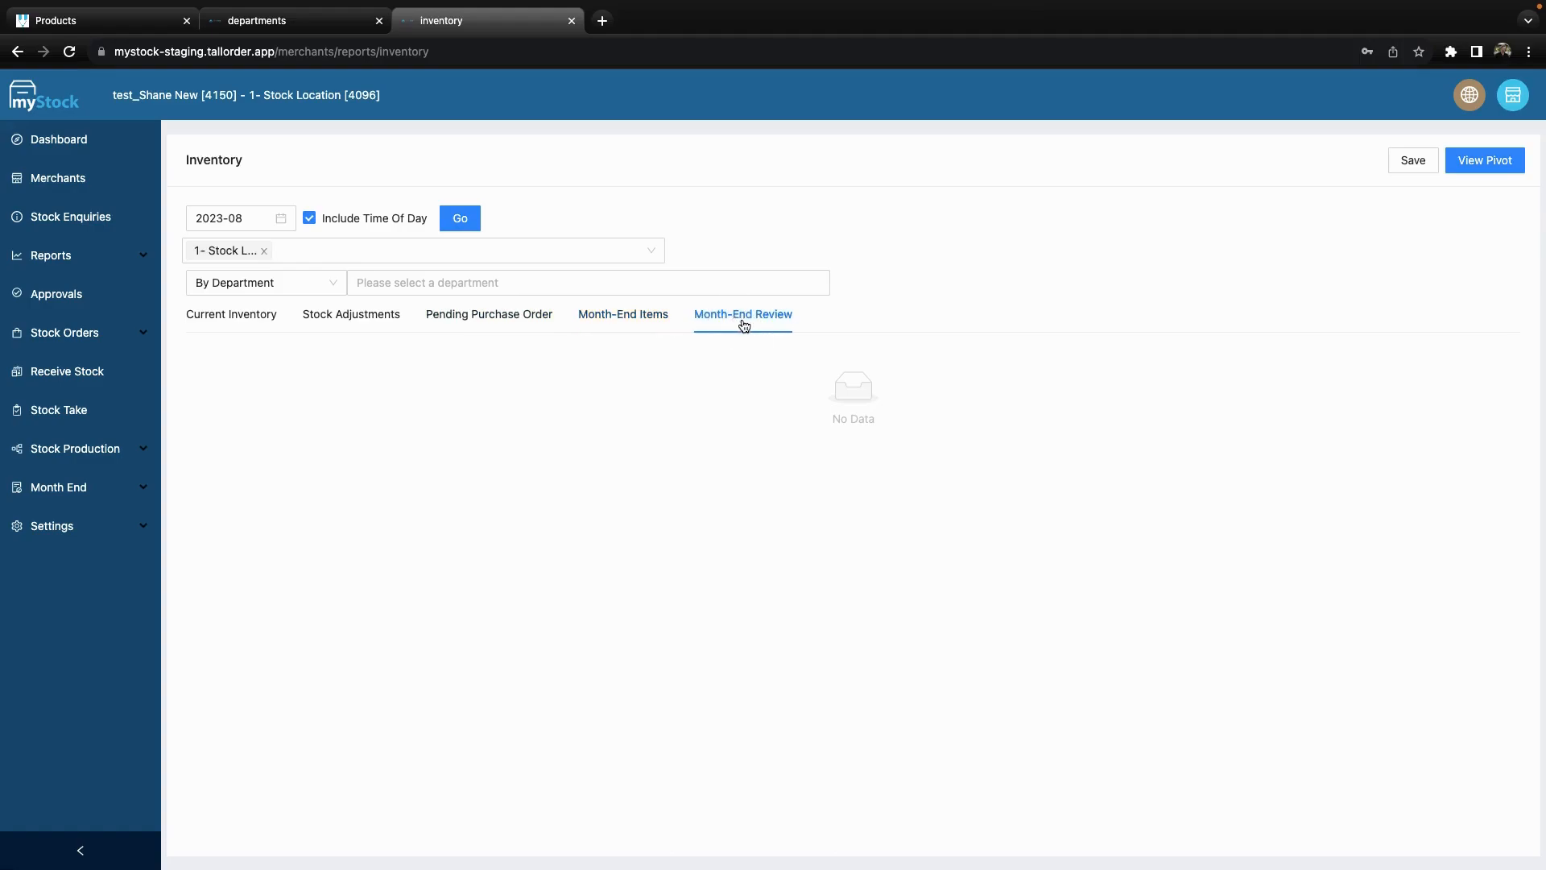
Generate the Current Inventory report of all items for 1- Stock Location
{"action": "left_click", "coordinate": [246, 320]}
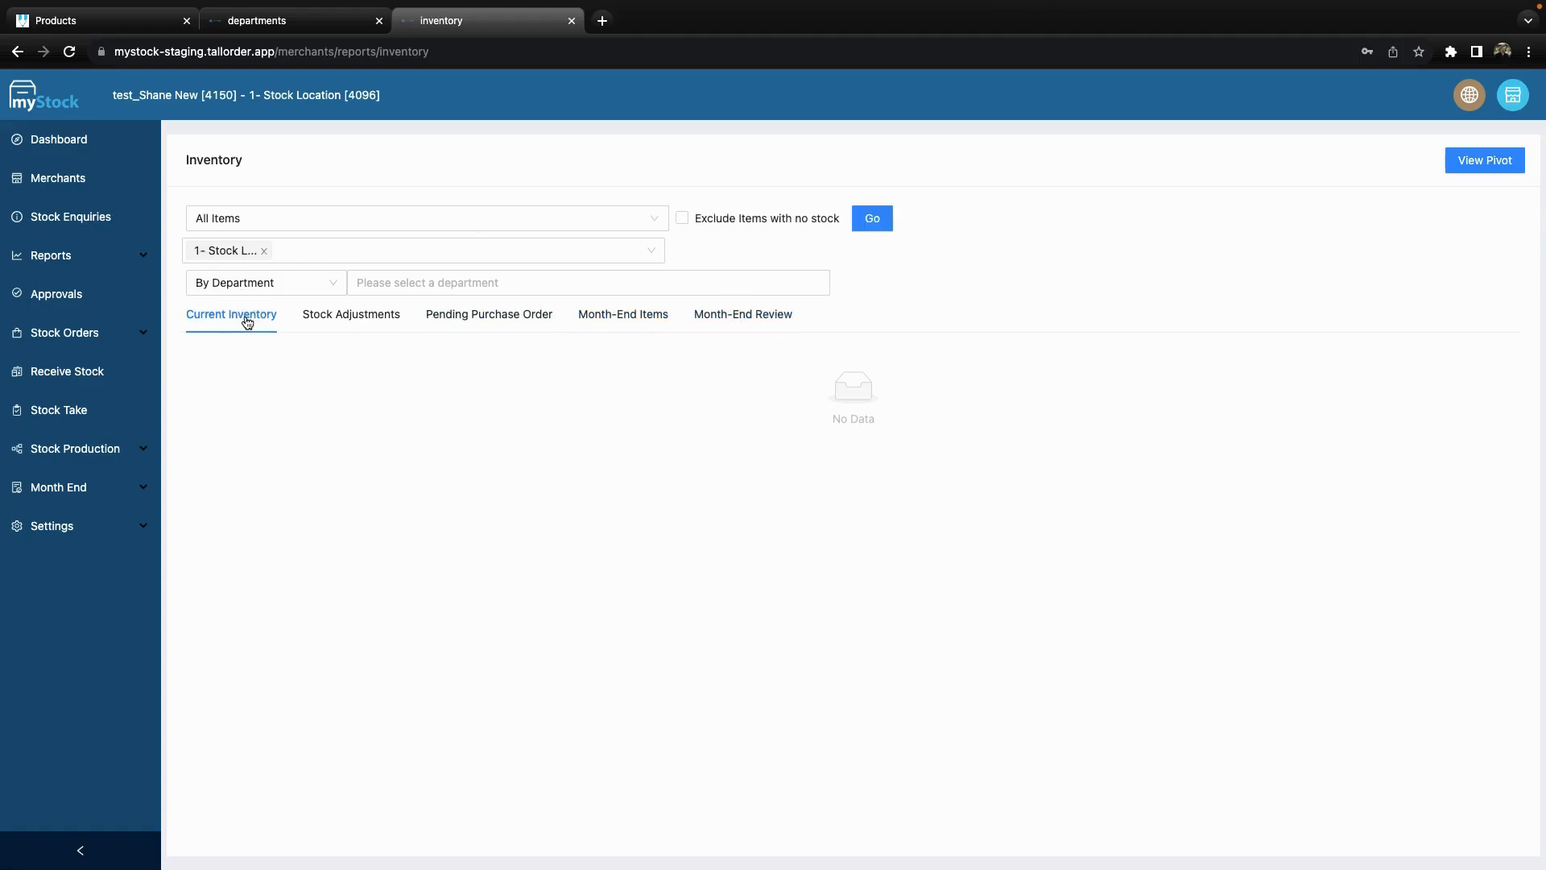
{"action": "left_click", "coordinate": [872, 218]}
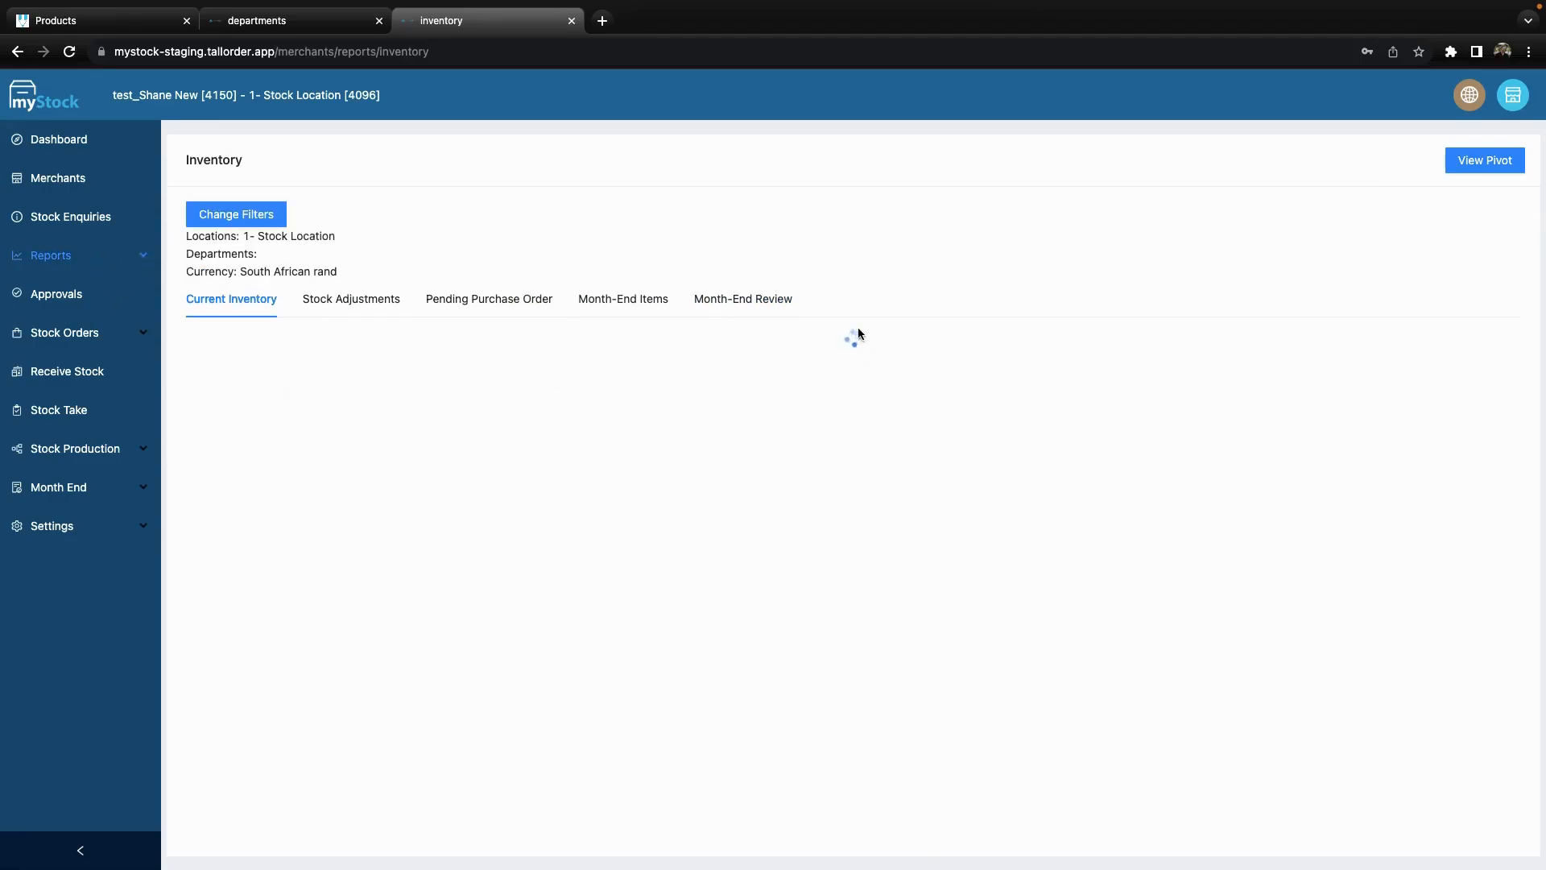
{"action": "scroll", "coordinate": [645, 462], "scroll_direction": "down", "scroll_amount": 1}
{"action": "scroll", "coordinate": [228, 568], "scroll_direction": "up", "scroll_amount": 1}
{"action": "scroll", "coordinate": [328, 513], "scroll_direction": "down", "scroll_amount": 1}
{"action": "scroll", "coordinate": [369, 468], "scroll_direction": "up", "scroll_amount": 1}
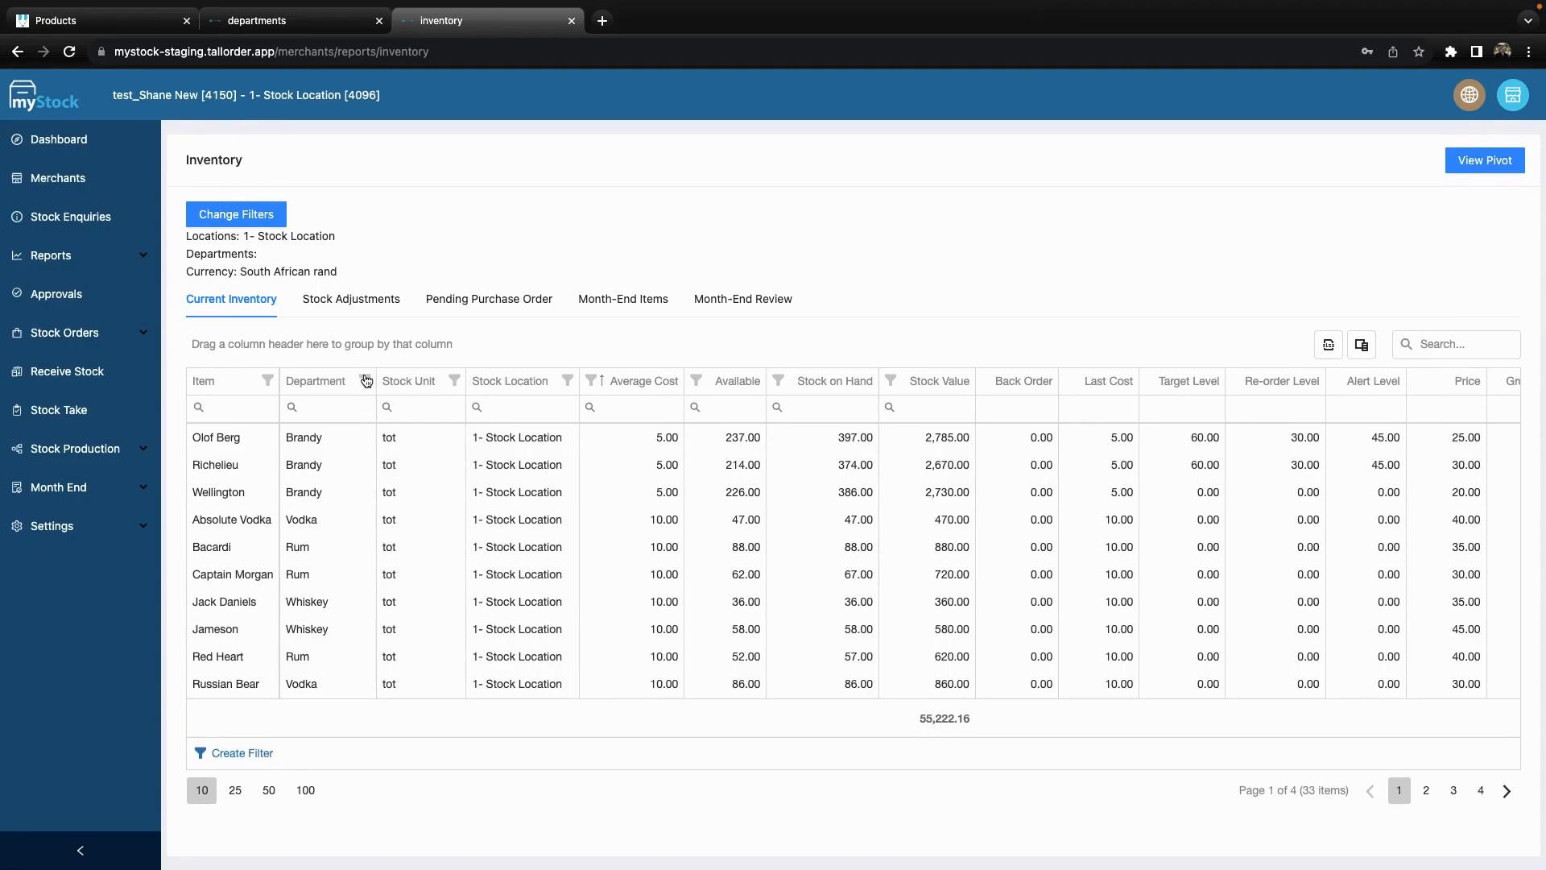
Review the departments offered by the Department column's filter and cancel without selecting any
{"action": "left_click", "coordinate": [364, 380]}
{"action": "scroll", "coordinate": [272, 471], "scroll_direction": "down", "scroll_amount": 5}
{"action": "scroll", "coordinate": [275, 472], "scroll_direction": "up", "scroll_amount": 5}
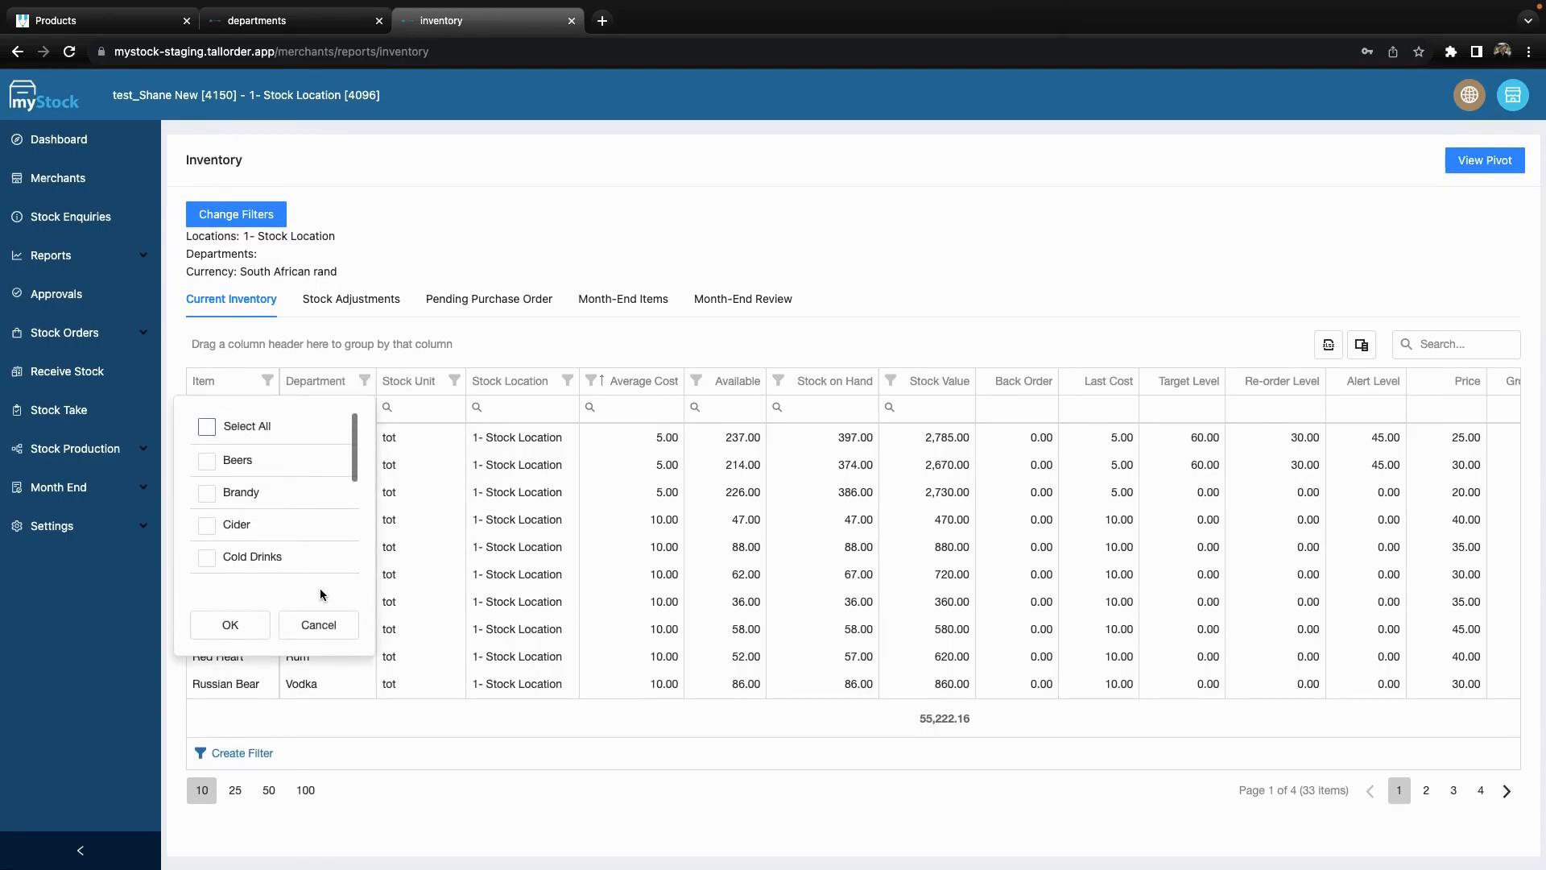
{"action": "left_click", "coordinate": [319, 625]}
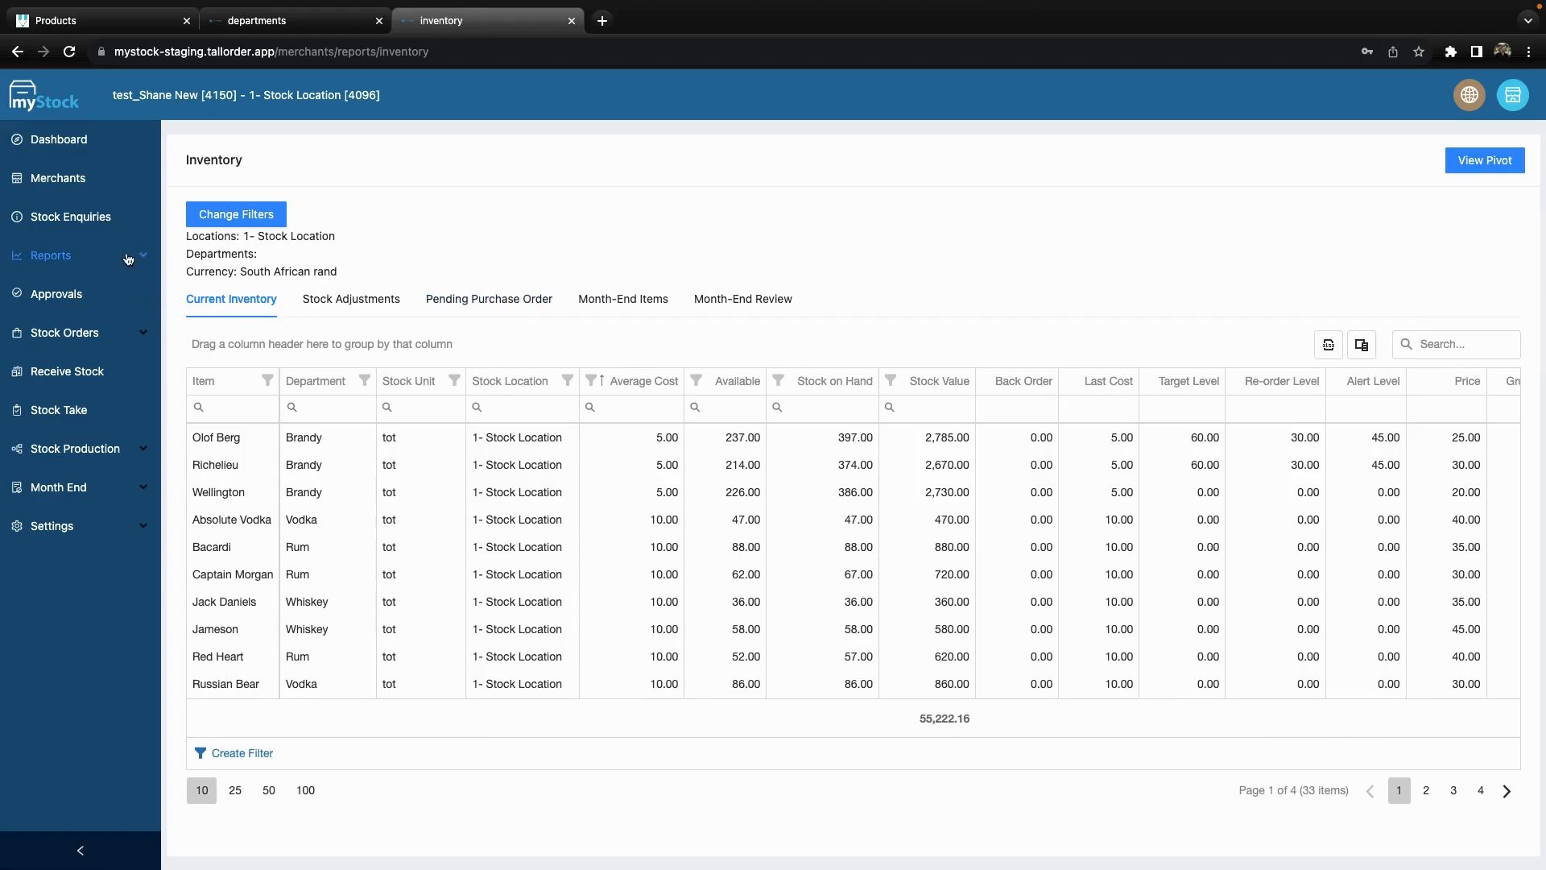
{"action": "left_click", "coordinate": [84, 257]}
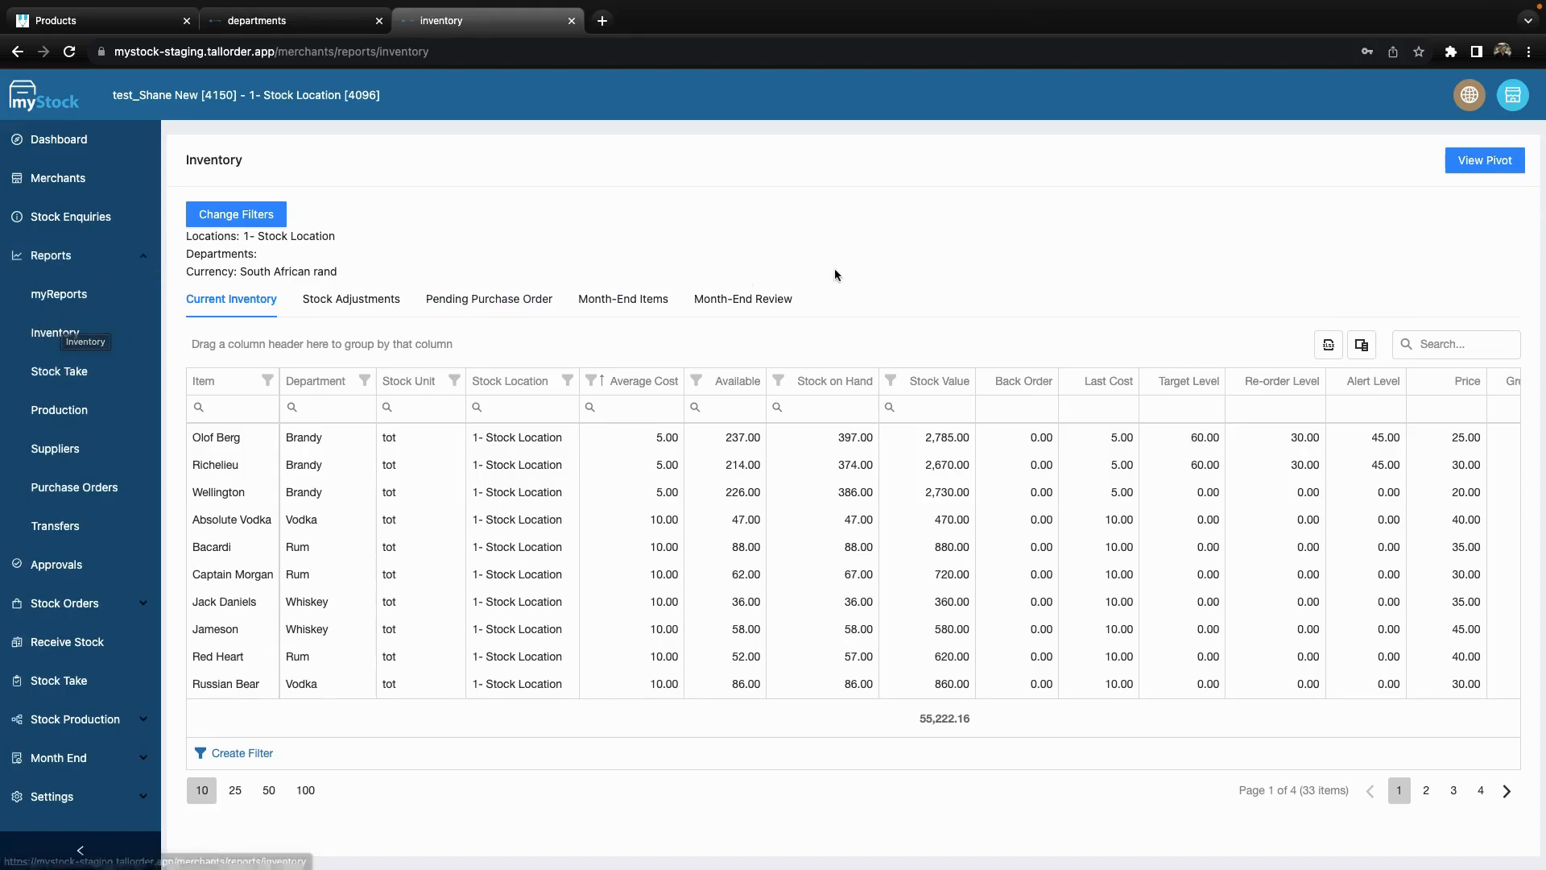
{"action": "left_click", "coordinate": [64, 375]}
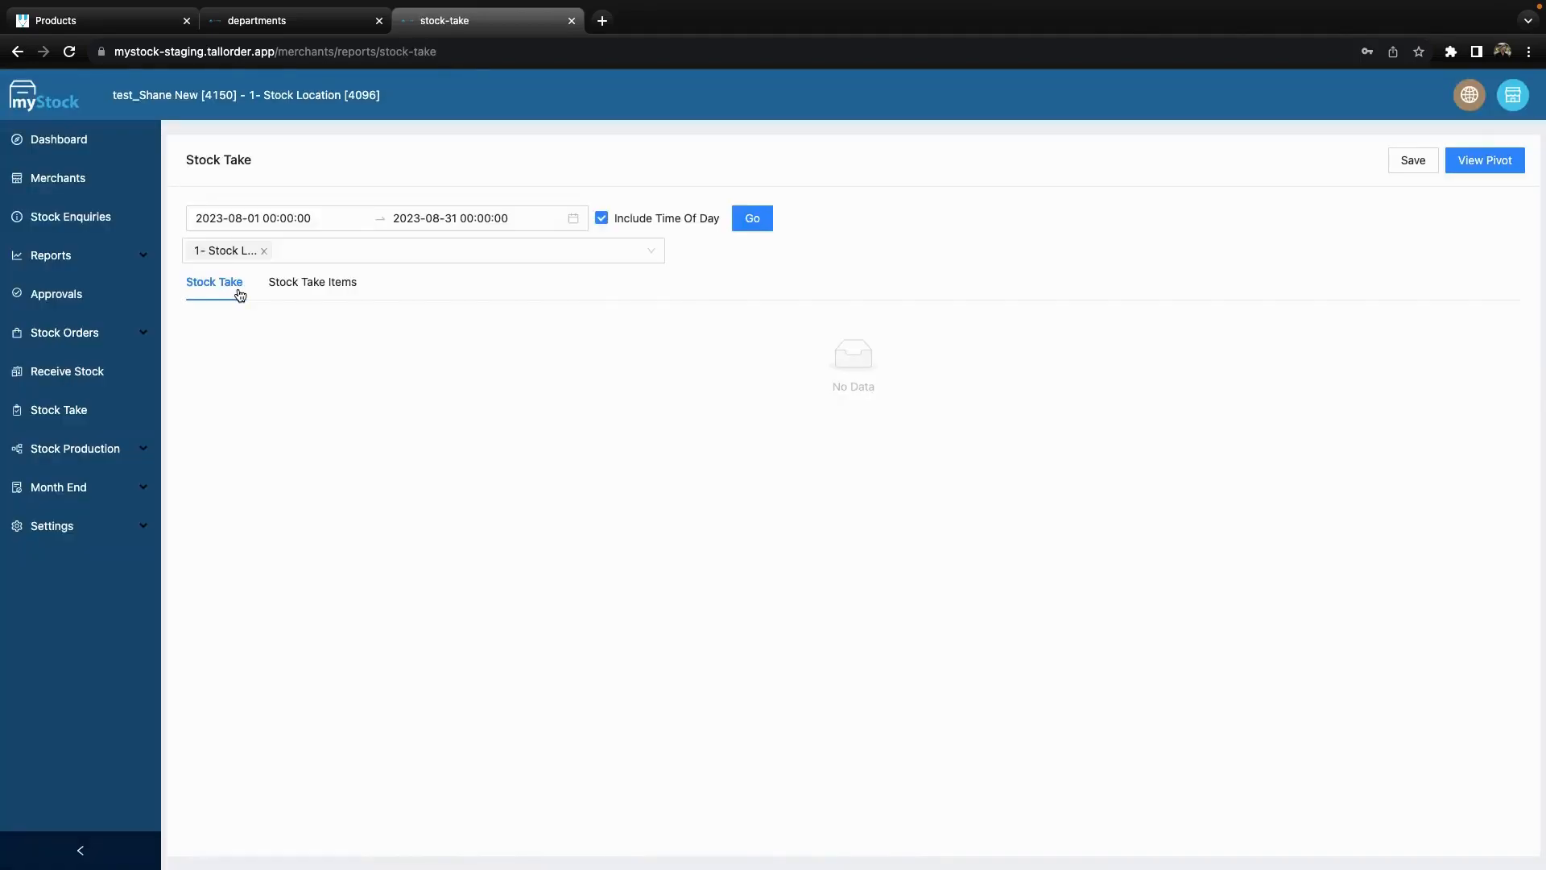
{"action": "left_click", "coordinate": [361, 218]}
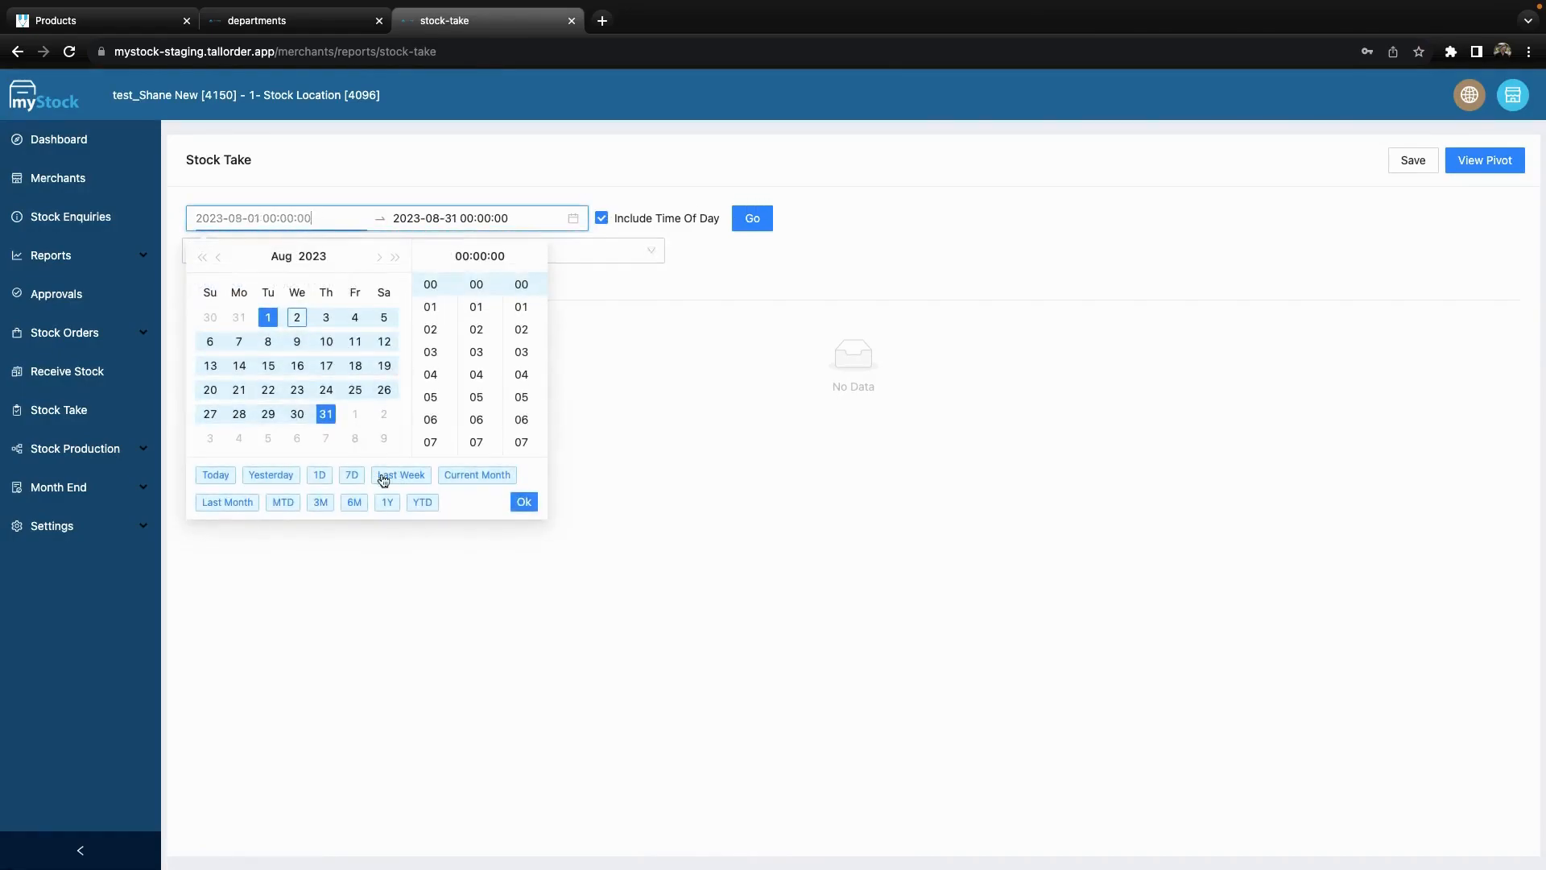
{"action": "left_click", "coordinate": [320, 501]}
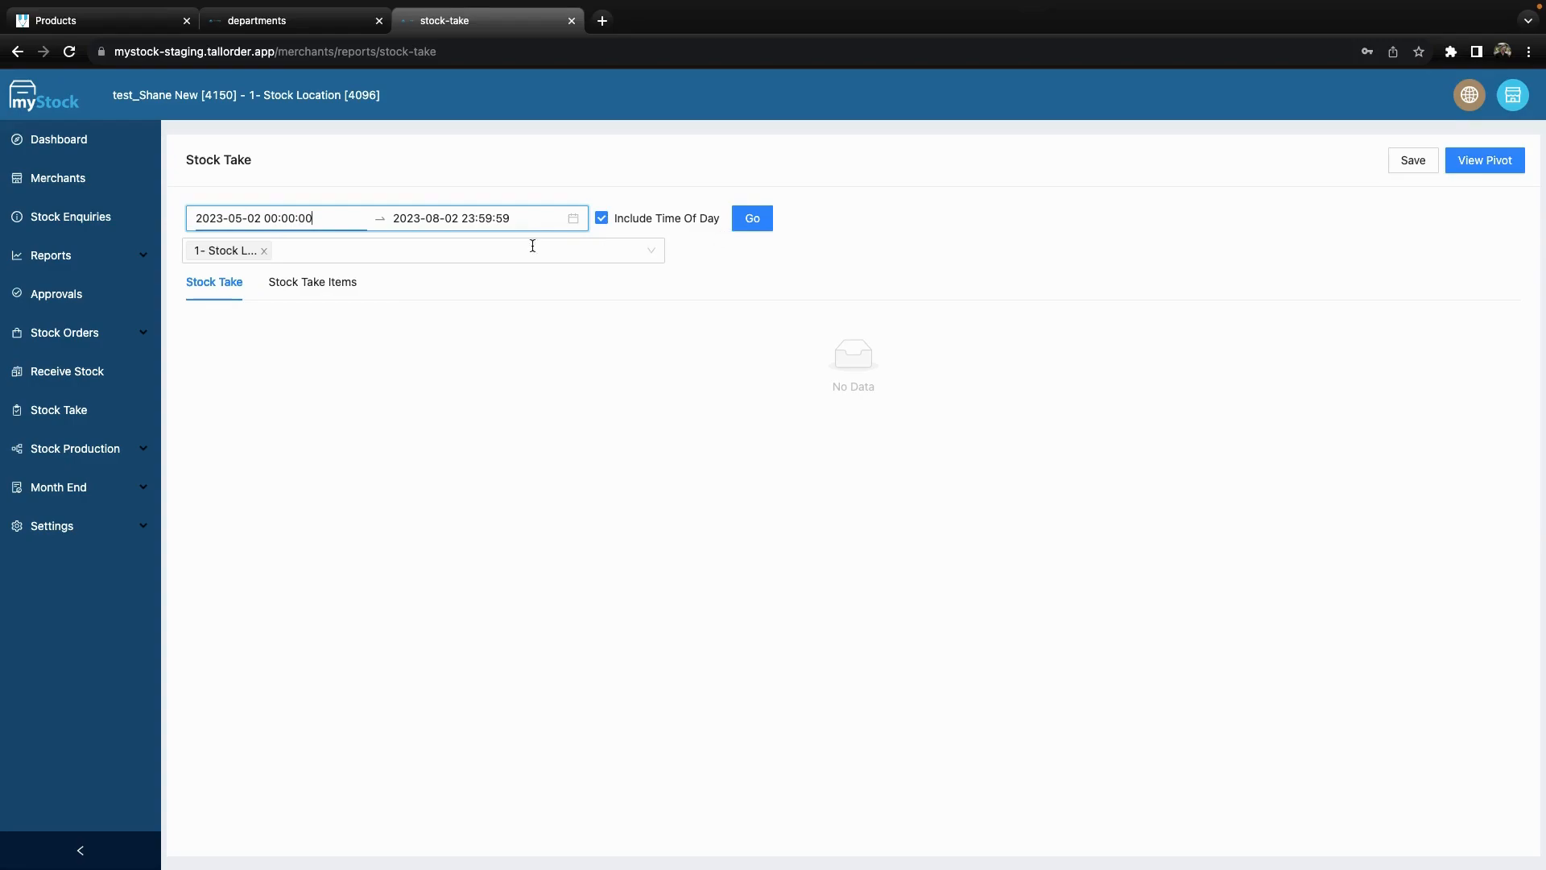
{"action": "left_click", "coordinate": [752, 221]}
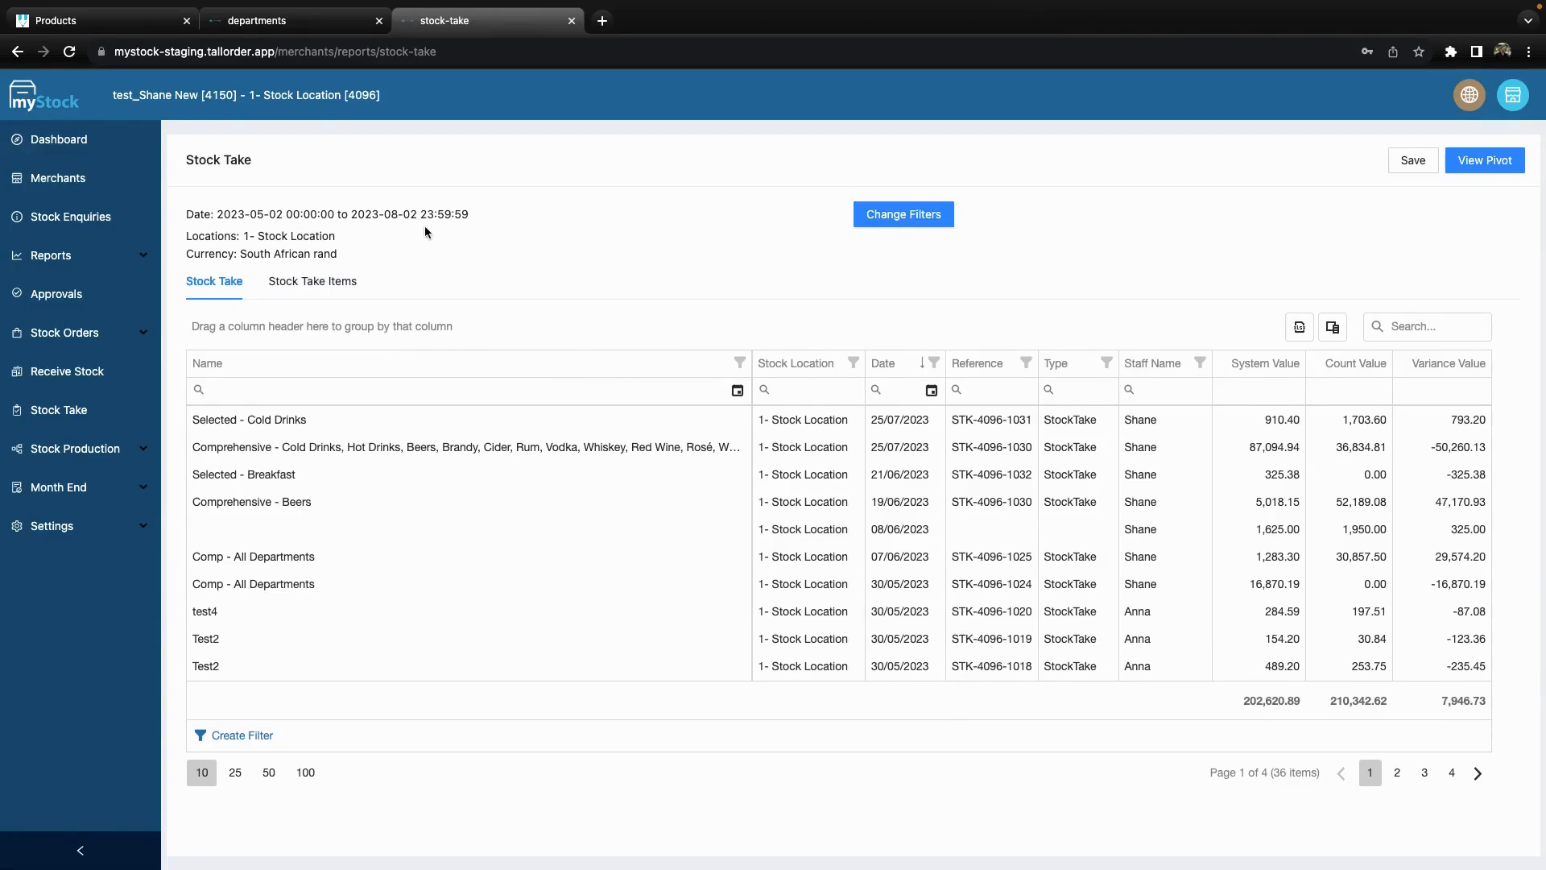
Look through the Stock Take Items report, examining the counted items, their references, departments and count quantities
{"action": "left_click", "coordinate": [301, 289]}
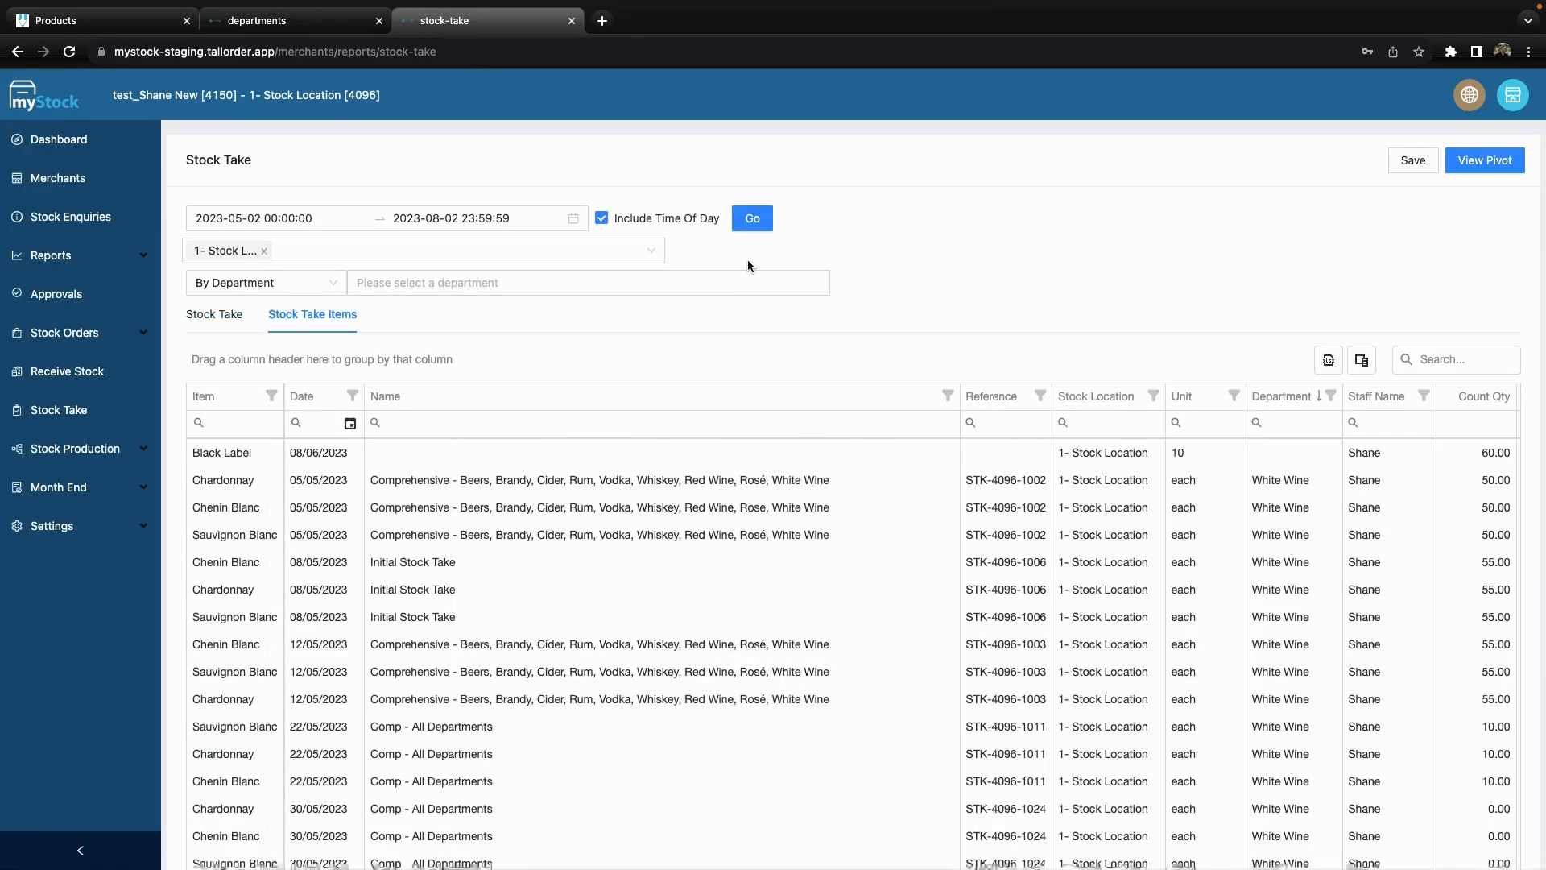
{"action": "scroll", "coordinate": [513, 505], "scroll_direction": "down", "scroll_amount": 5}
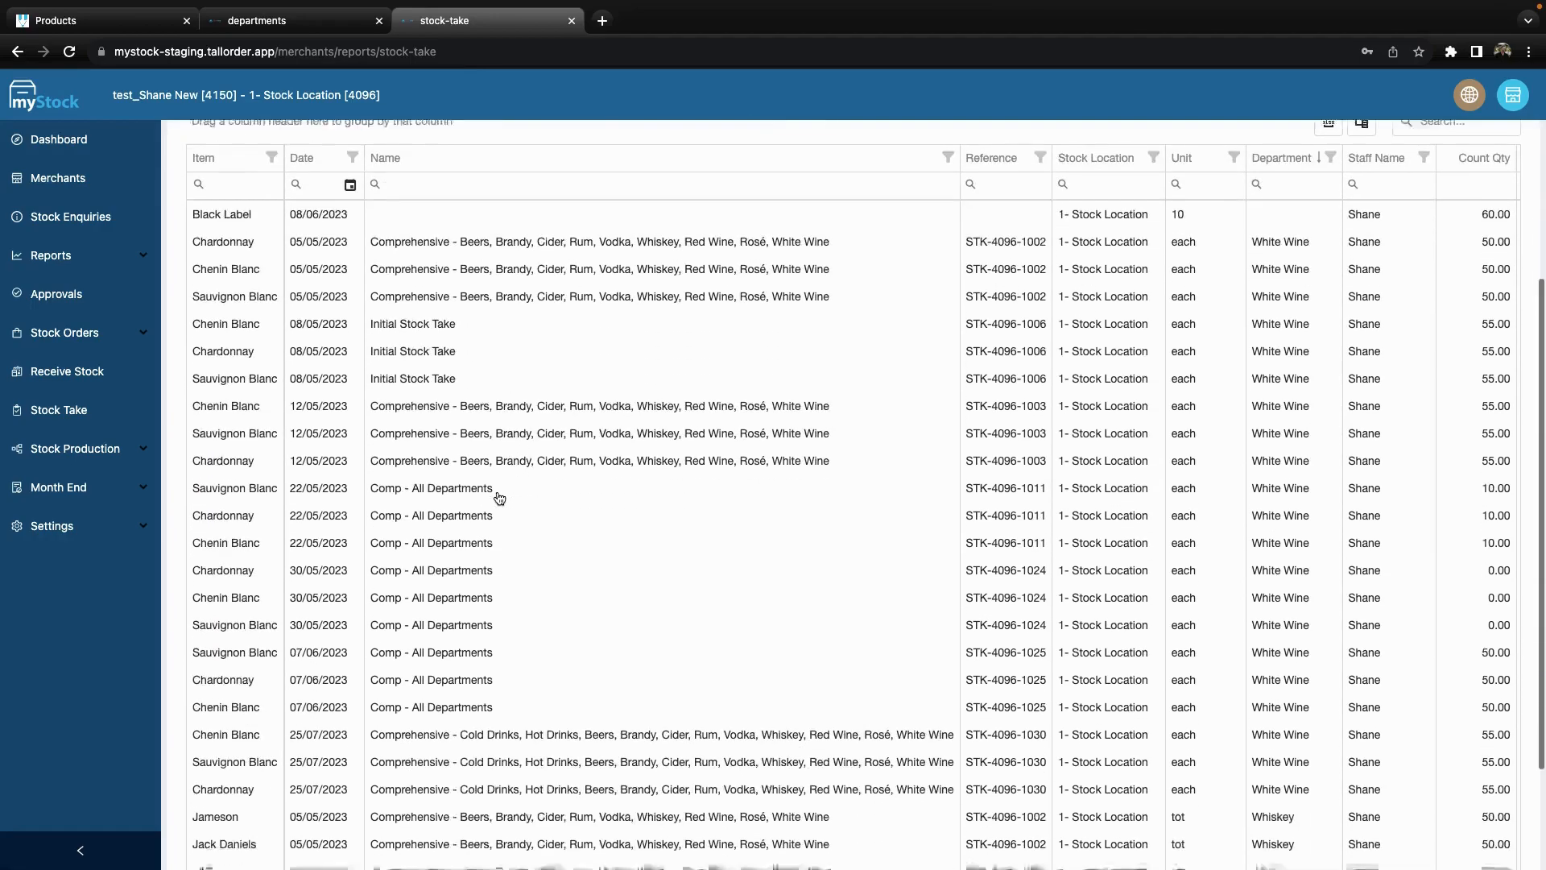
{"action": "scroll", "coordinate": [451, 451], "scroll_direction": "up", "scroll_amount": 5}
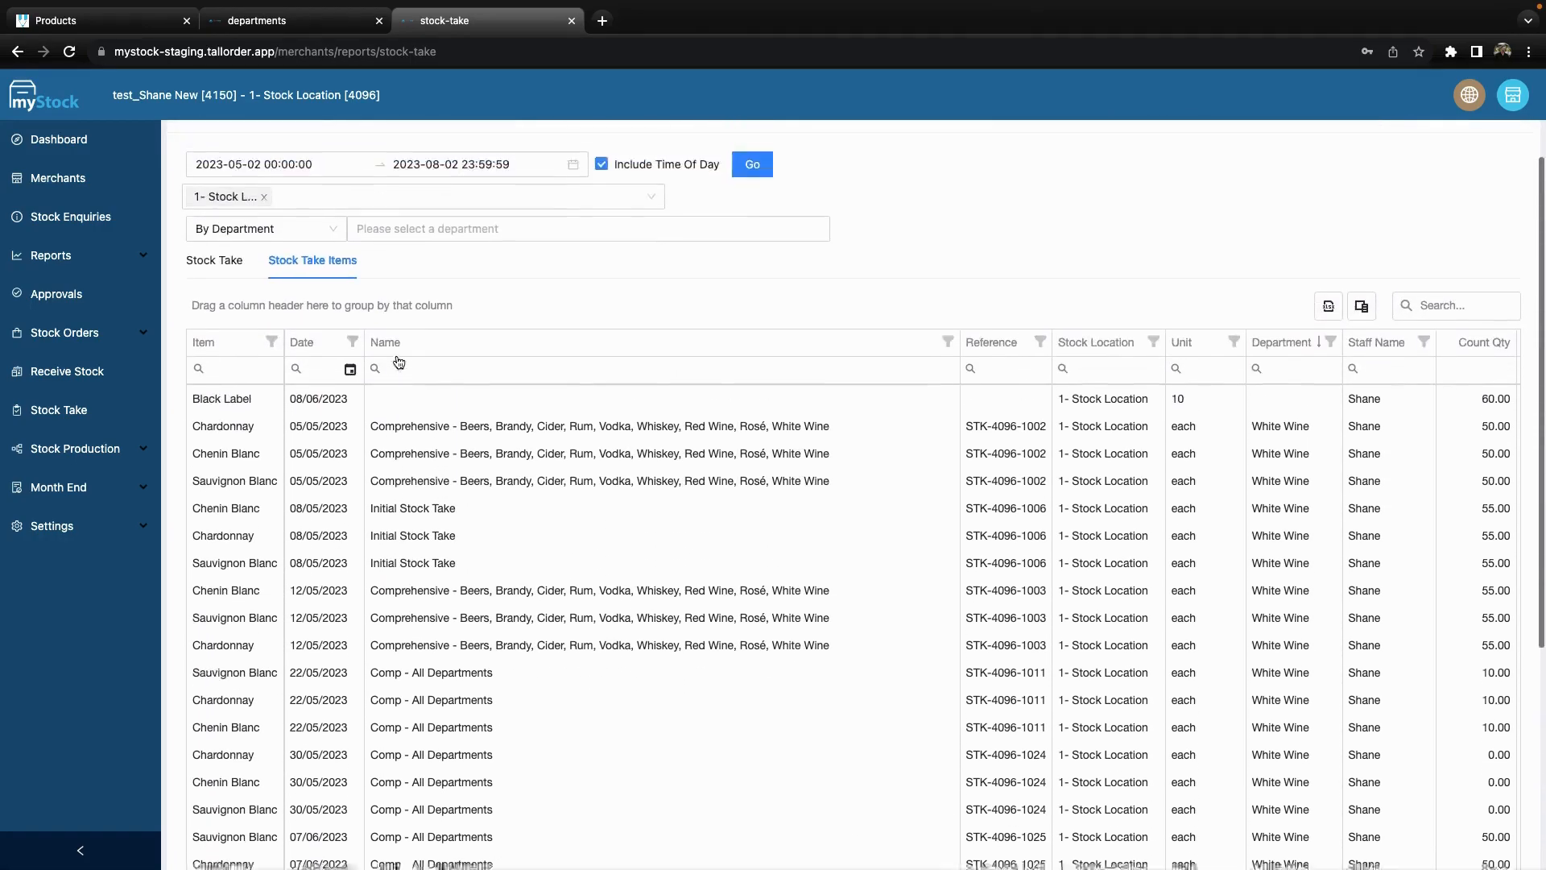
{"action": "scroll", "coordinate": [421, 387], "scroll_direction": "down", "scroll_amount": 2}
{"action": "scroll", "coordinate": [421, 386], "scroll_direction": "down", "scroll_amount": 3}
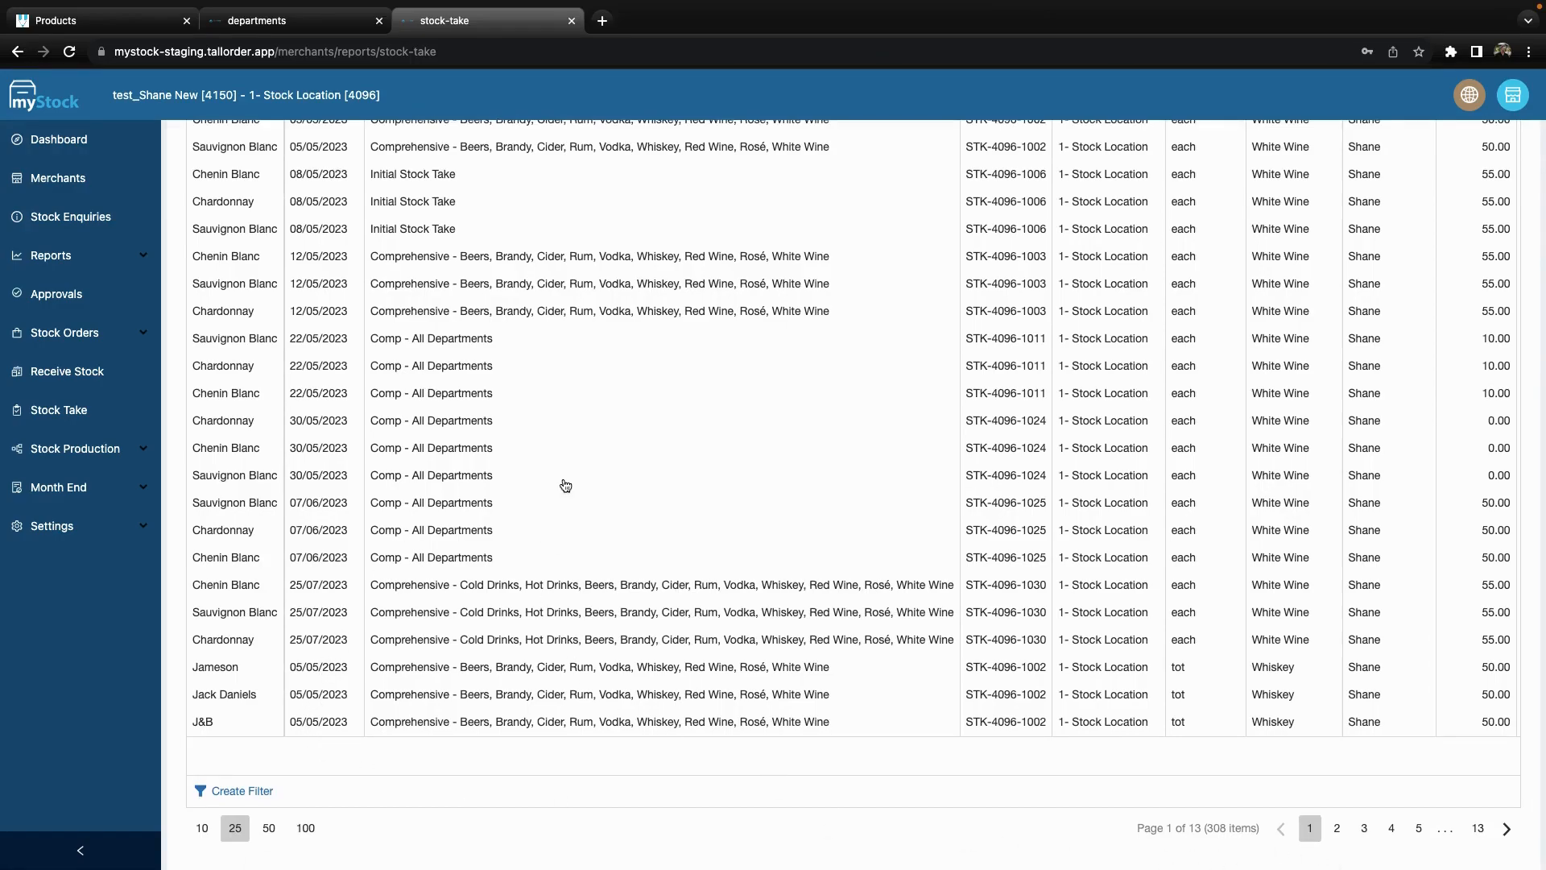
{"action": "scroll", "coordinate": [561, 483], "scroll_direction": "up", "scroll_amount": 5}
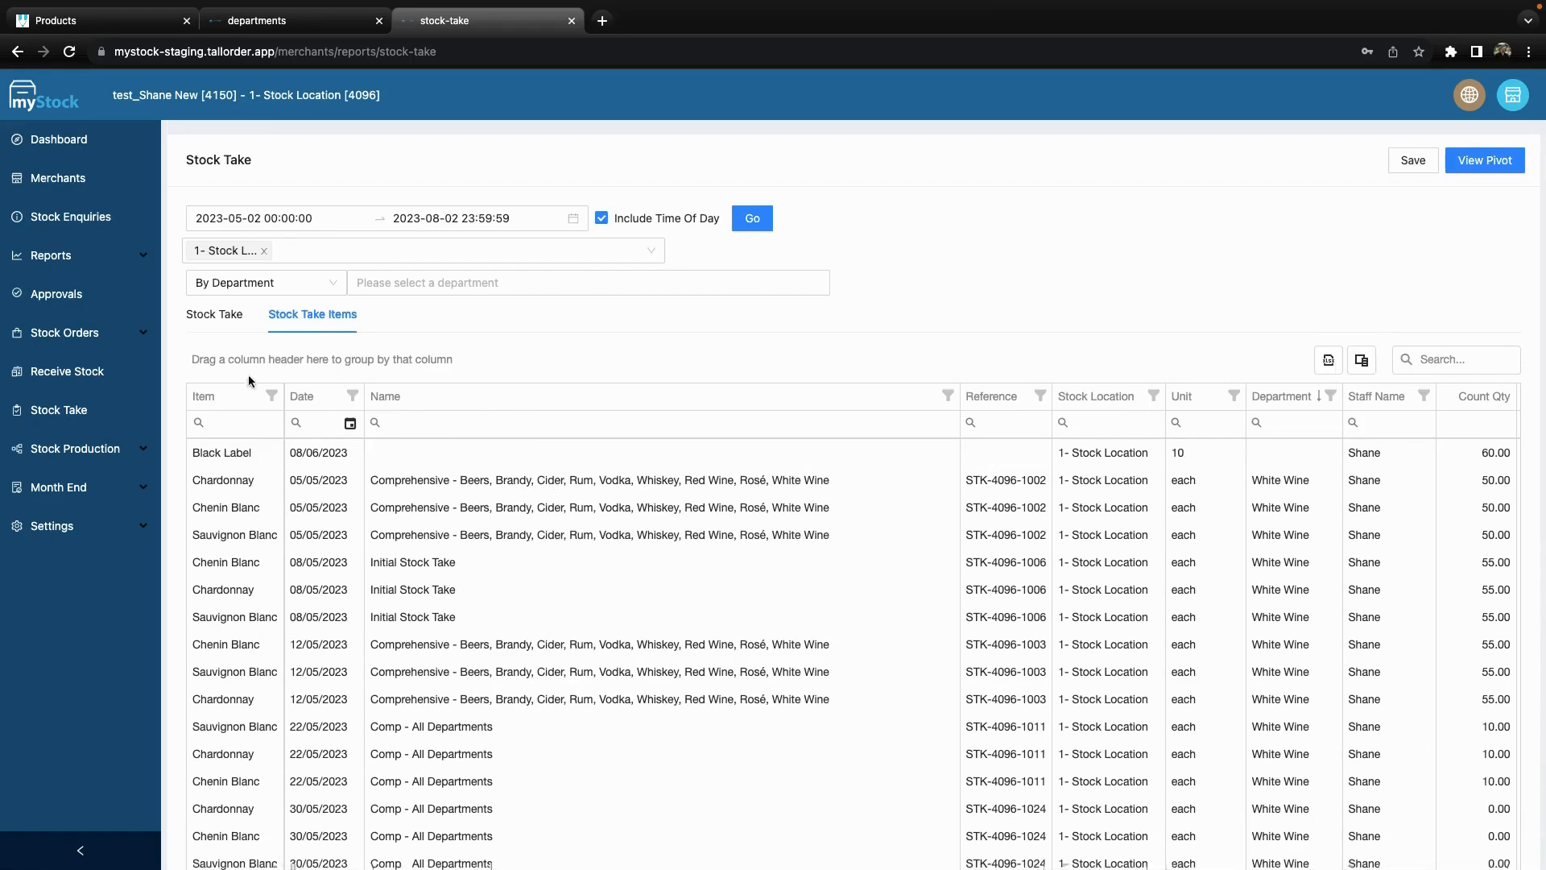
Generate the Production Summary and Production Items reports for 1- Stock Location, covering all departments over the same three-month period
{"action": "left_click", "coordinate": [64, 255]}
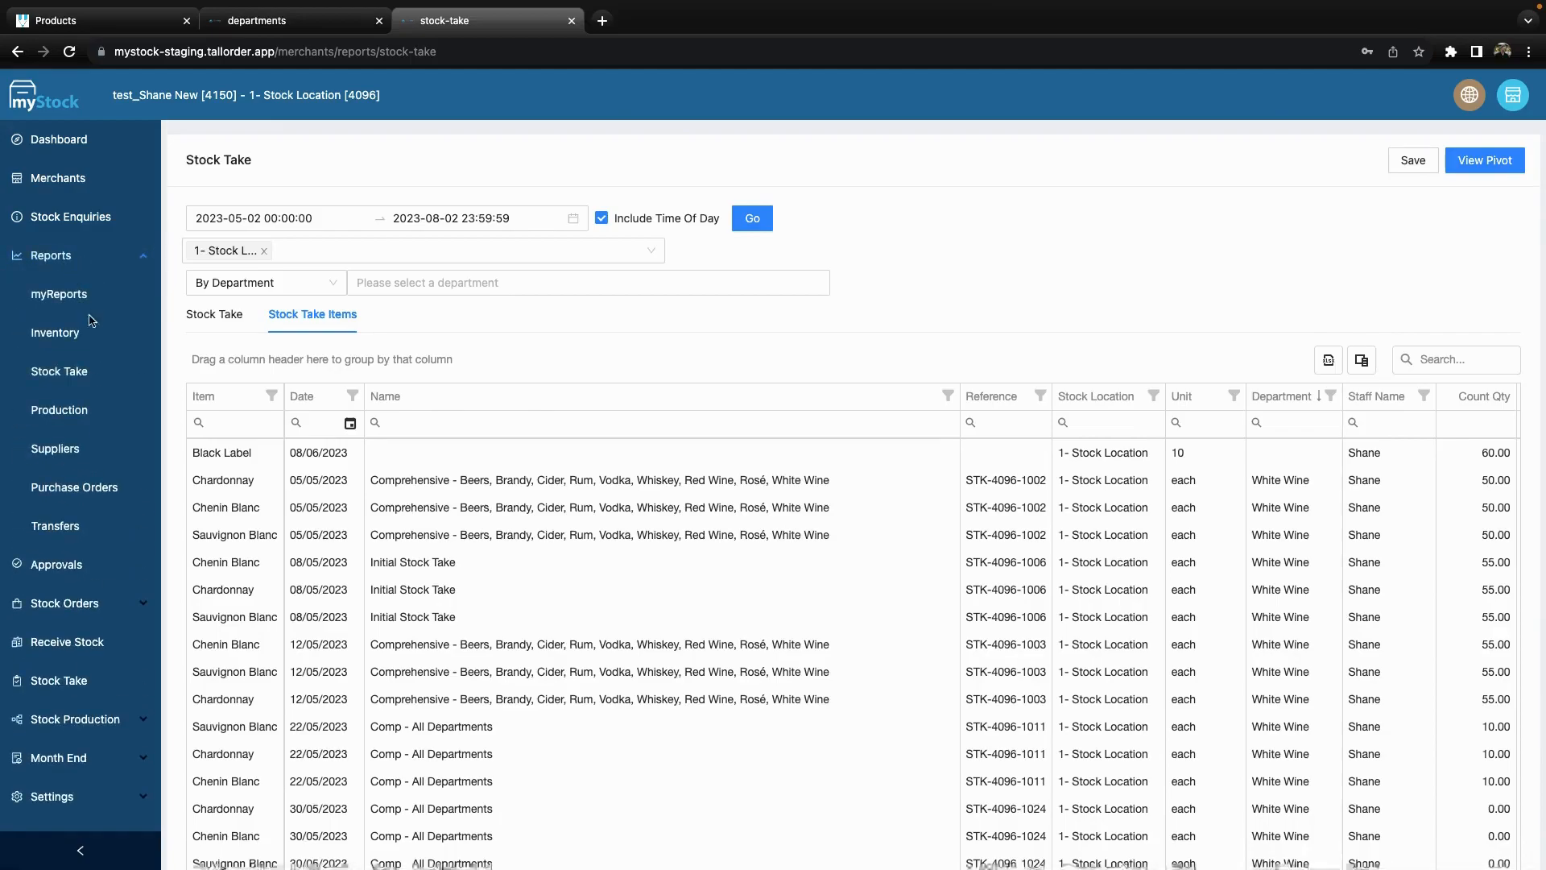
{"action": "left_click", "coordinate": [58, 410]}
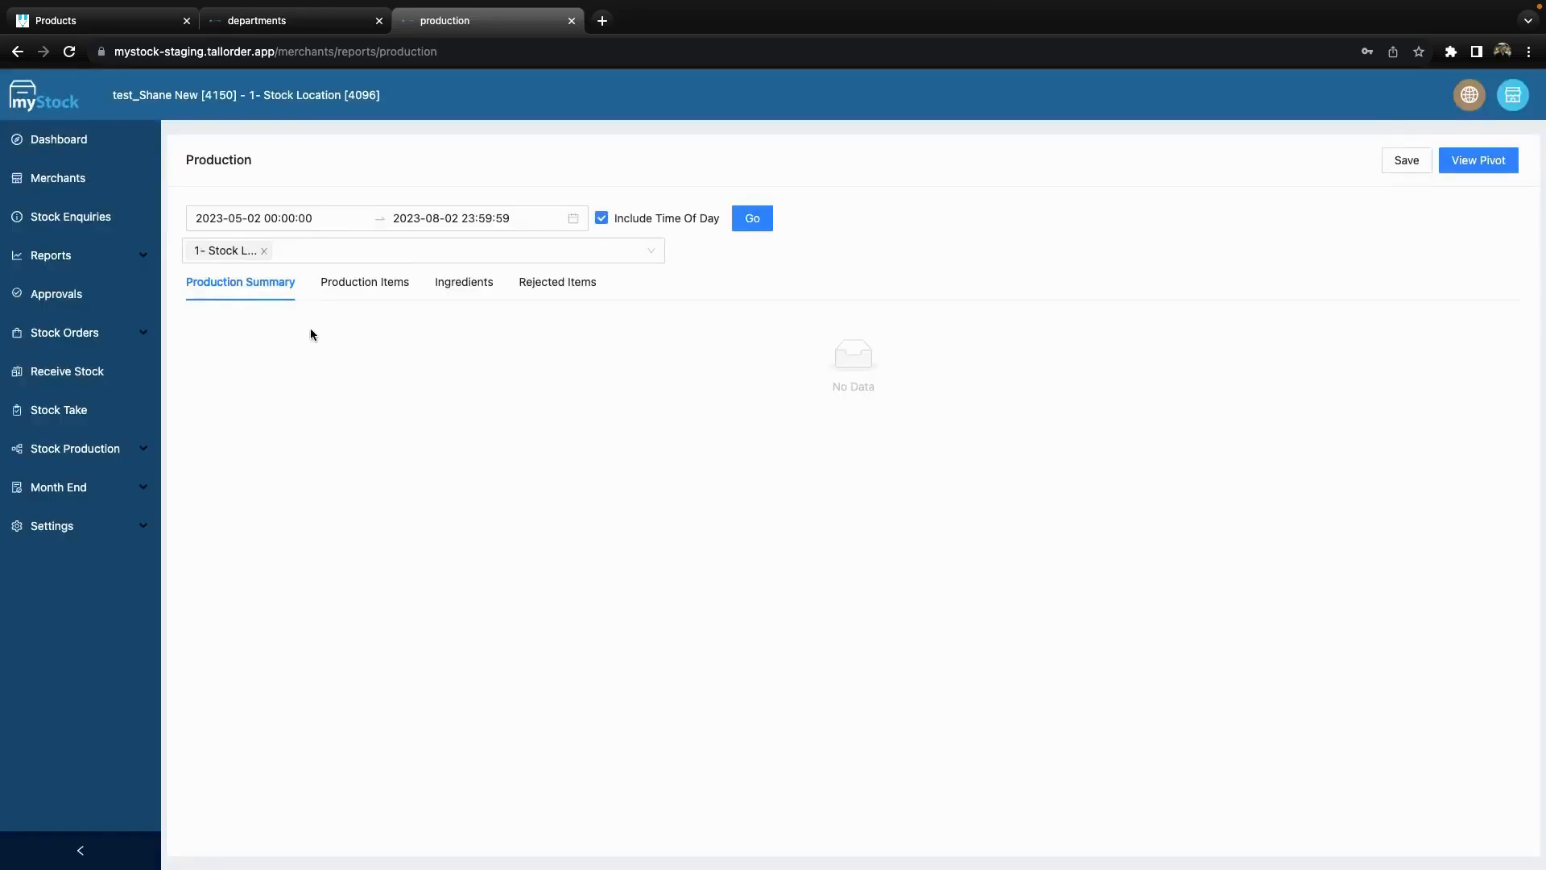
{"action": "left_click", "coordinate": [755, 225]}
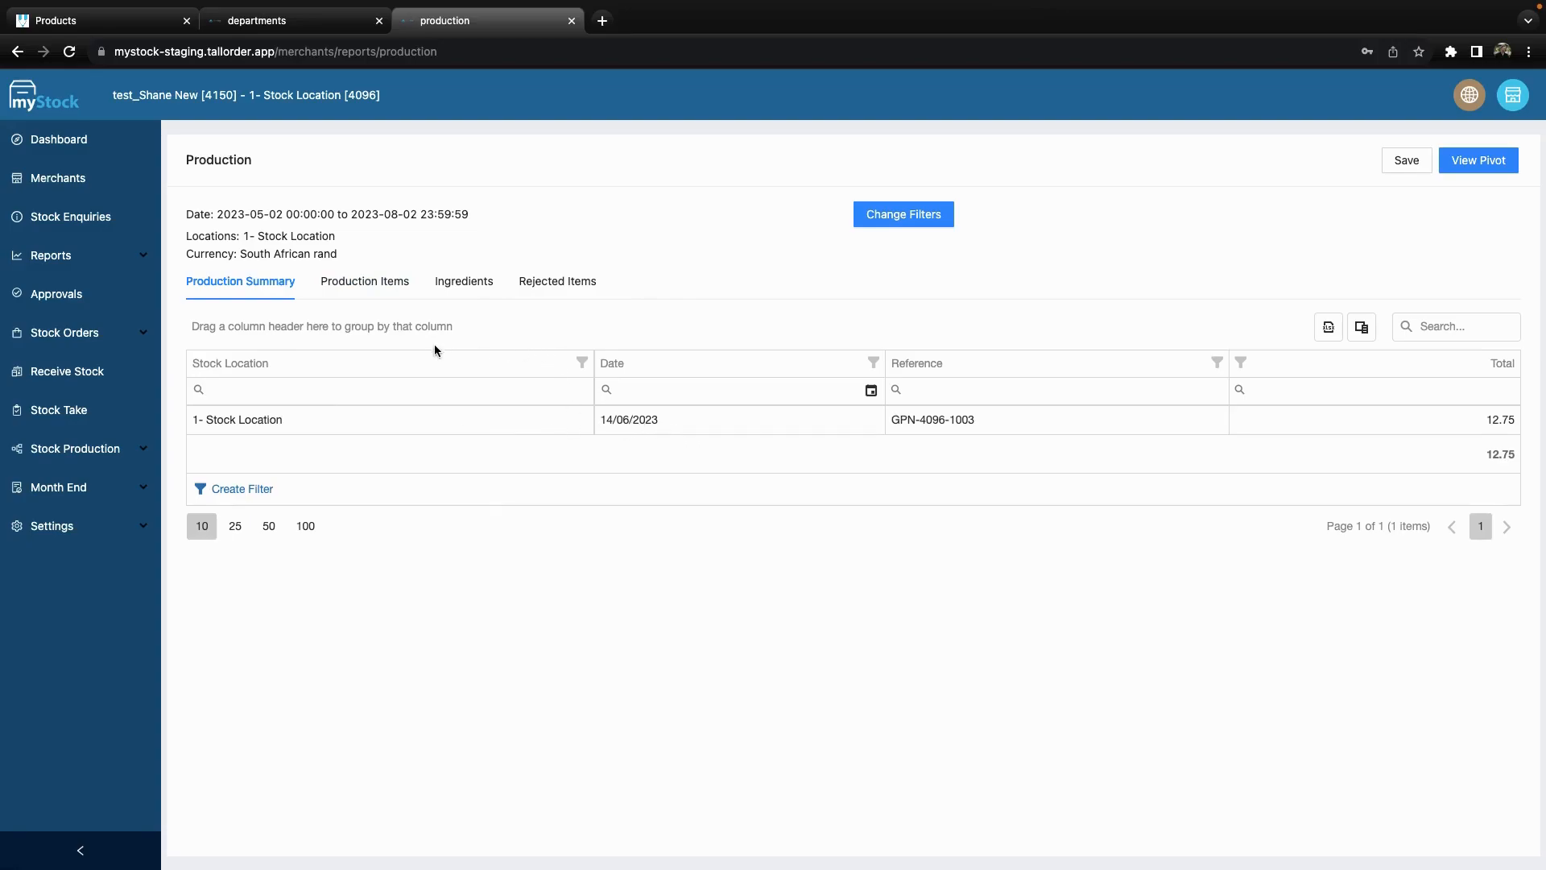
{"action": "left_click", "coordinate": [377, 286]}
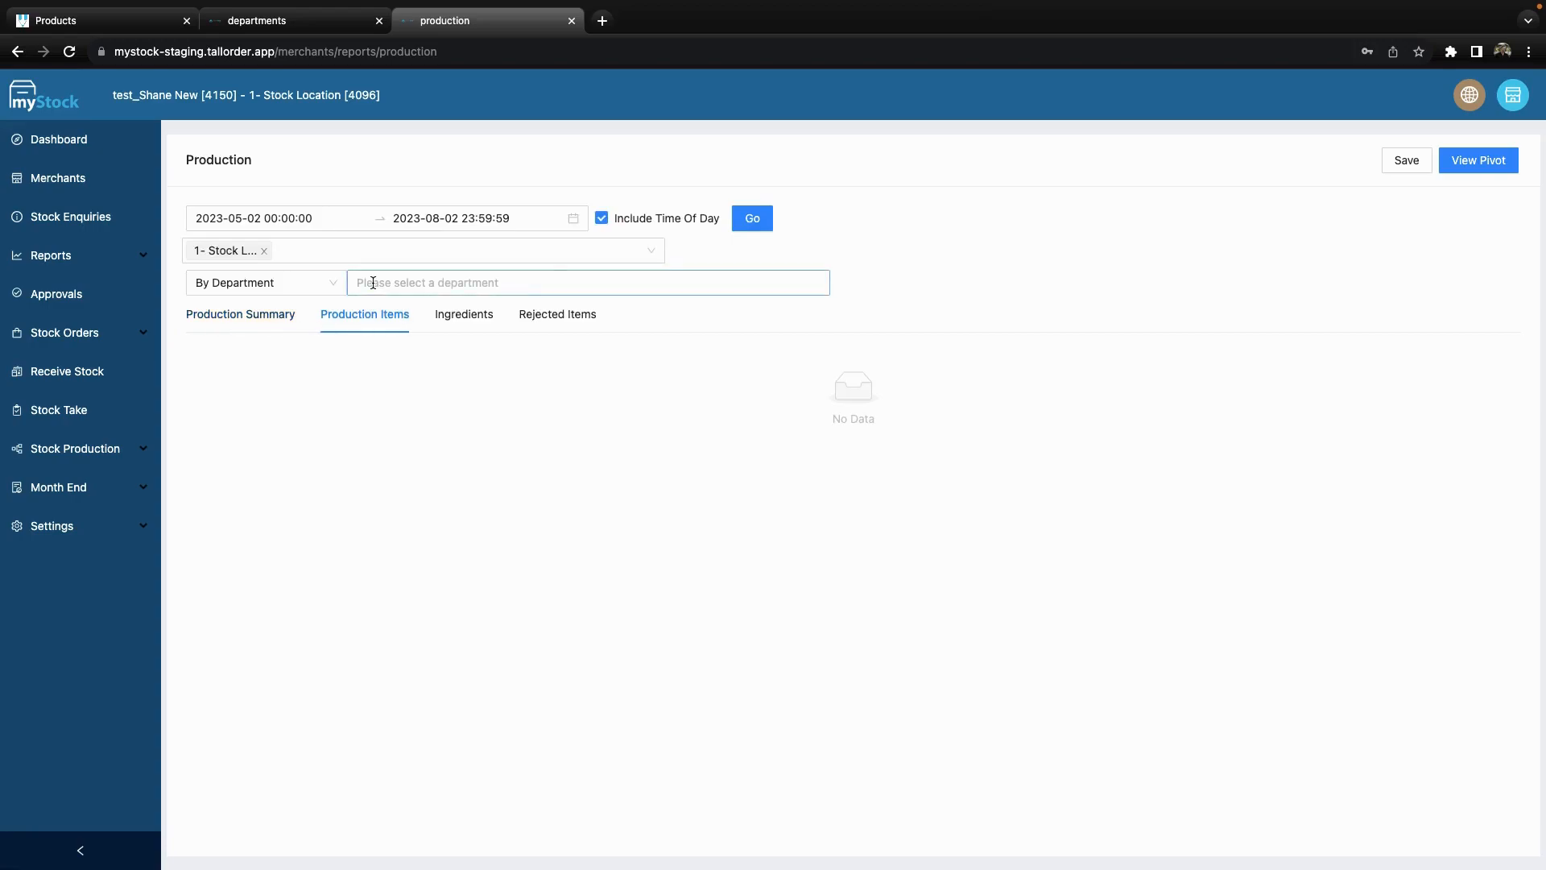
{"action": "left_click", "coordinate": [755, 223]}
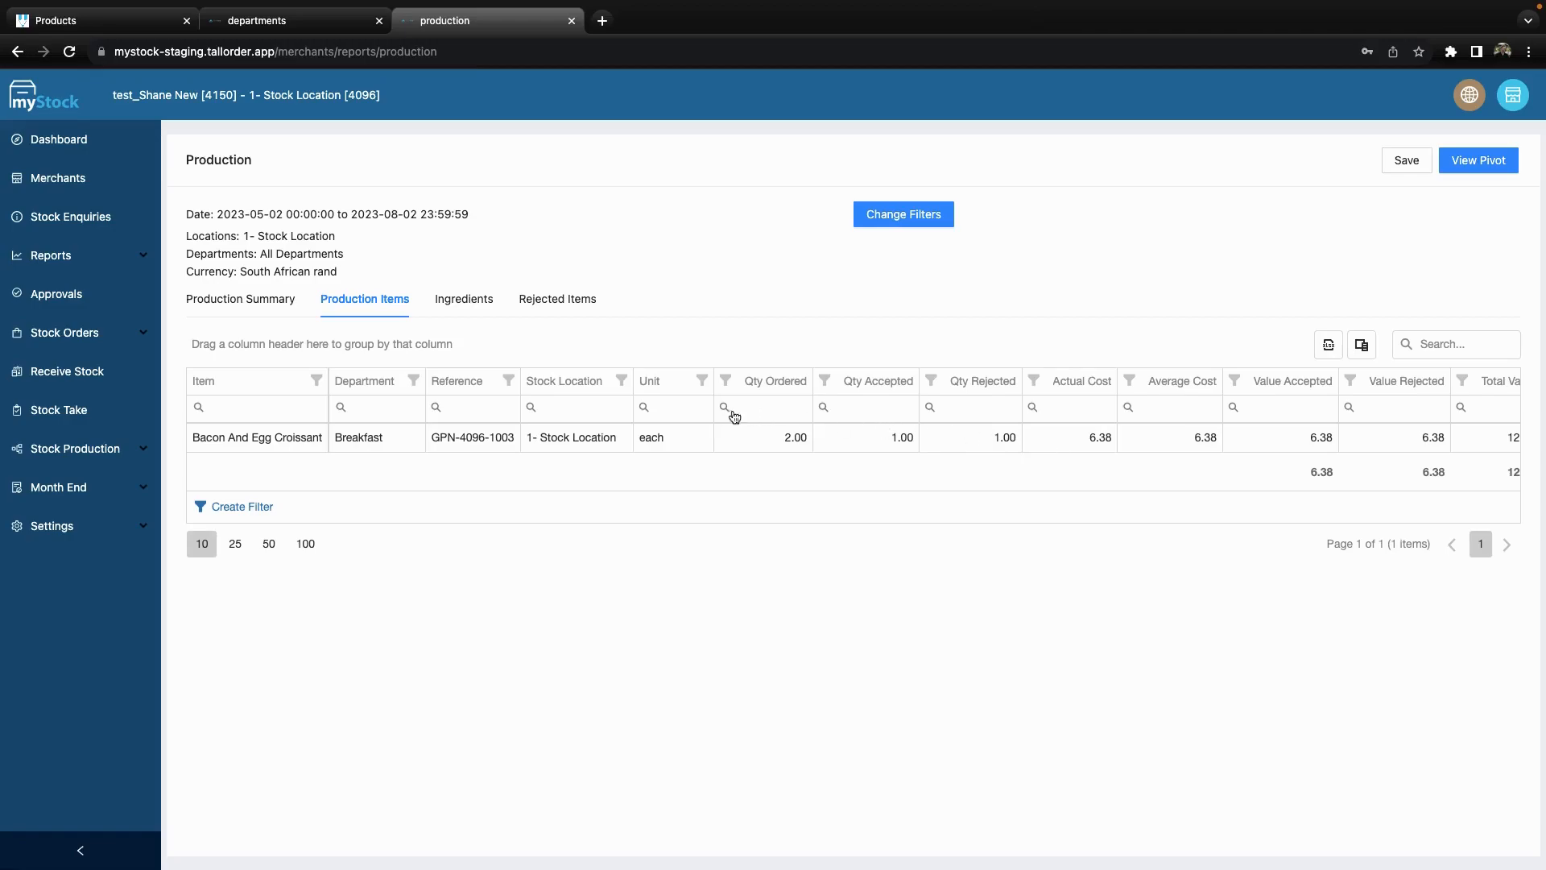
Generate the production Ingredients report for all departments and view the Rejected Items report
{"action": "left_click", "coordinate": [464, 299]}
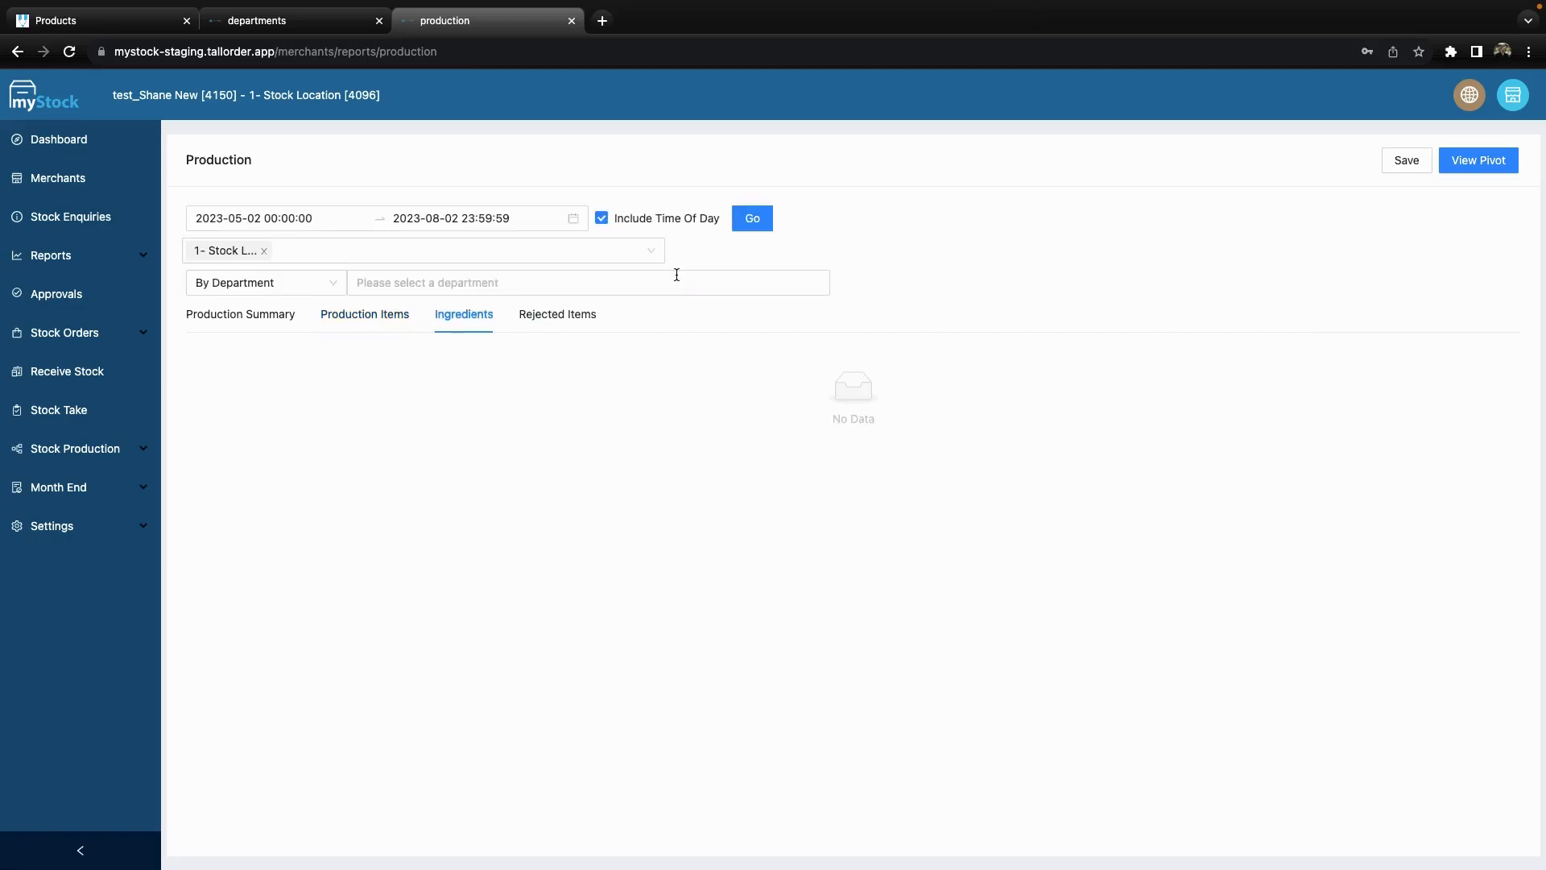
{"action": "left_click", "coordinate": [746, 230]}
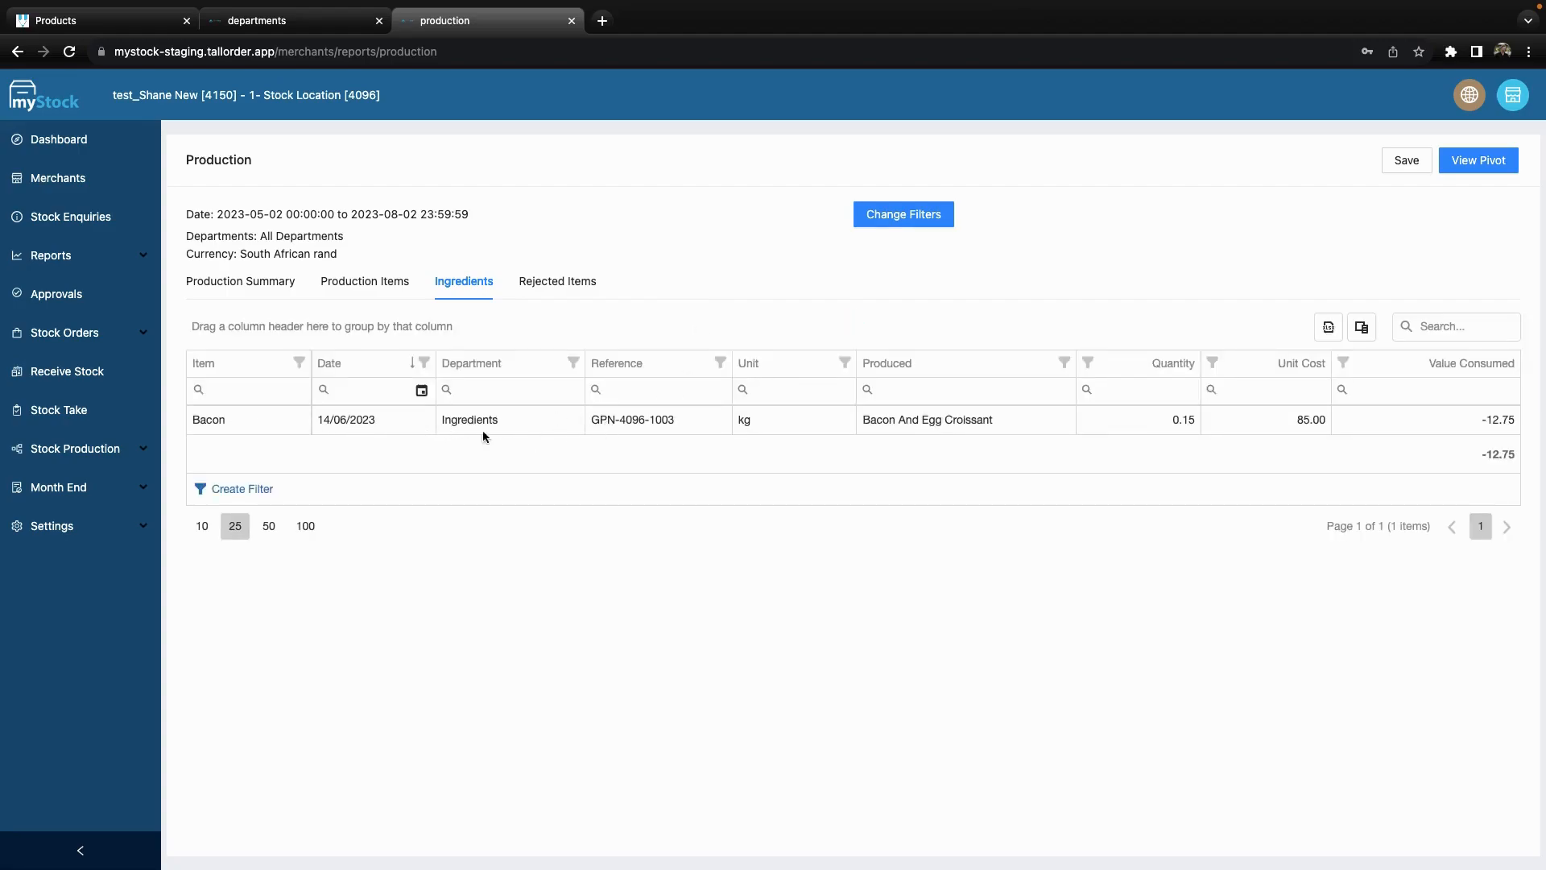
{"action": "left_click", "coordinate": [570, 282]}
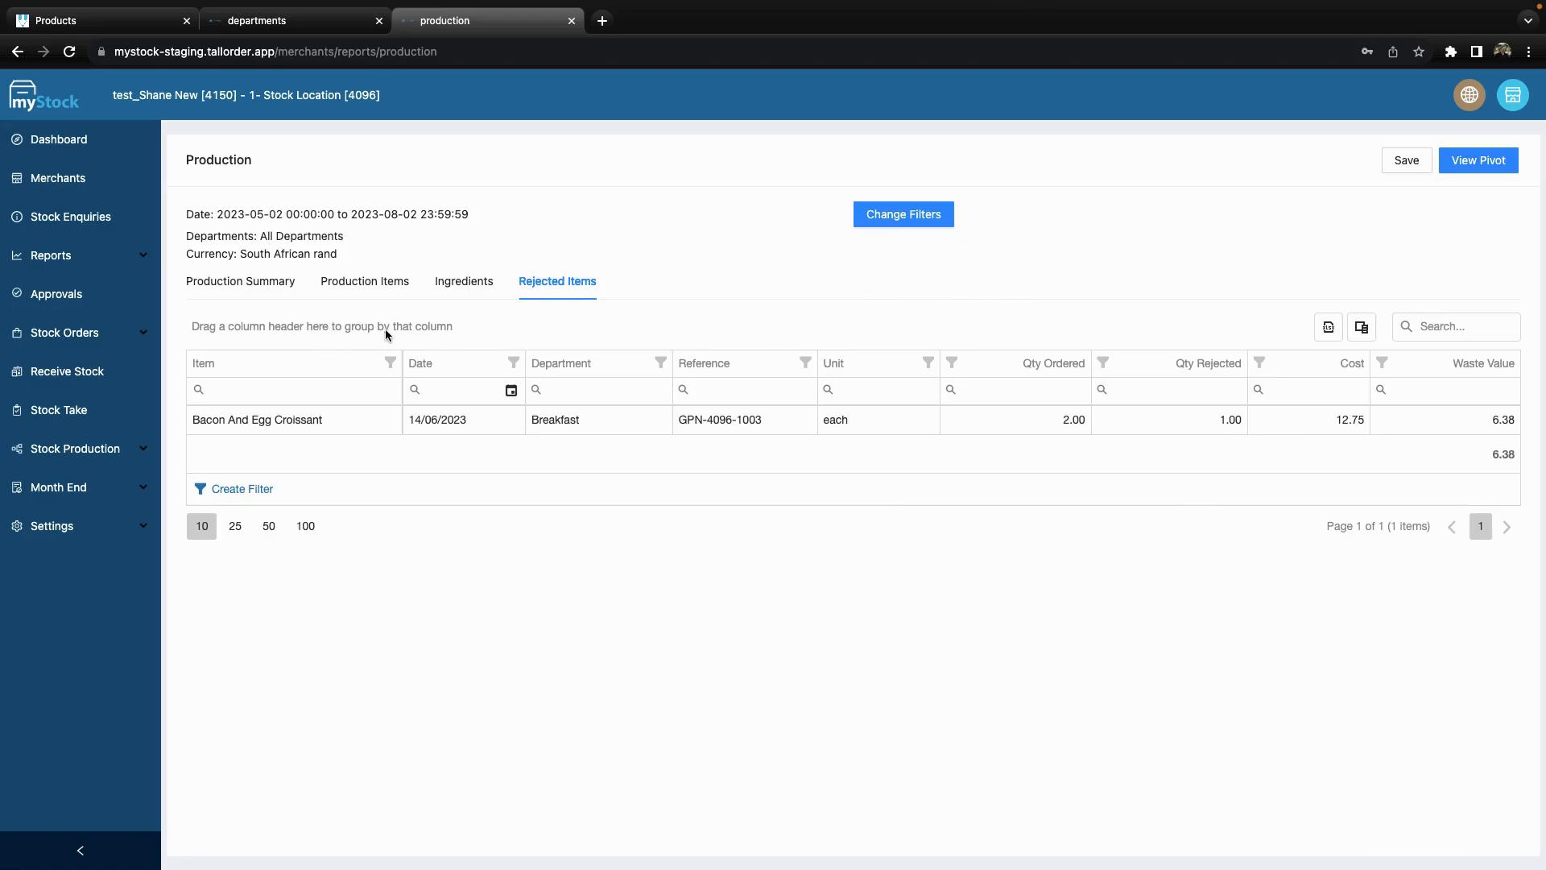
Open the Suppliers report to view the suppliers' contact and address details
{"action": "left_click", "coordinate": [104, 261]}
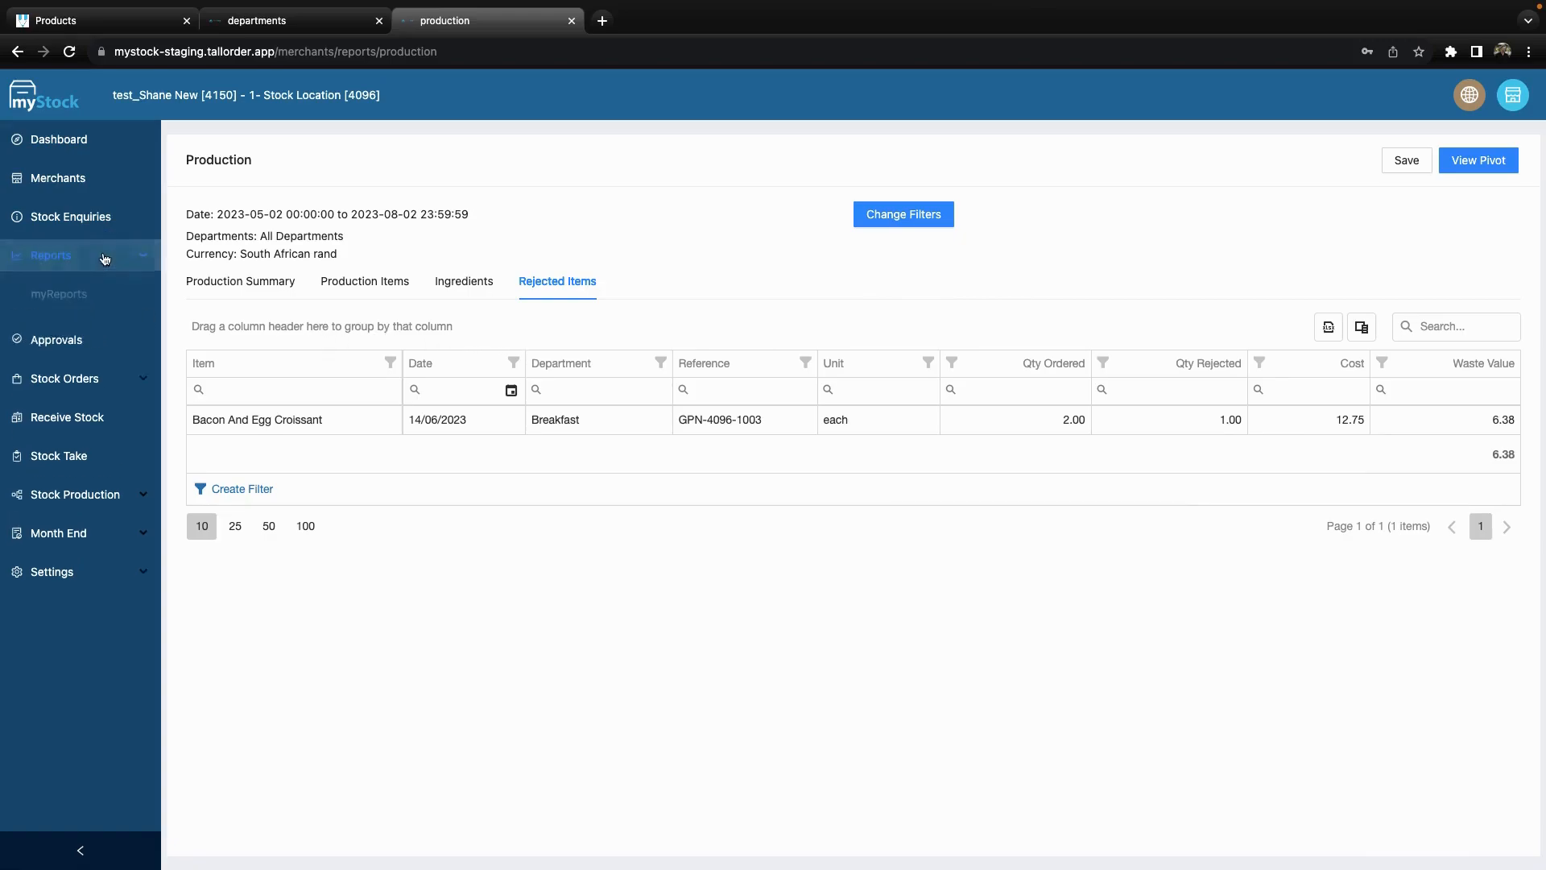
{"action": "left_click", "coordinate": [65, 448]}
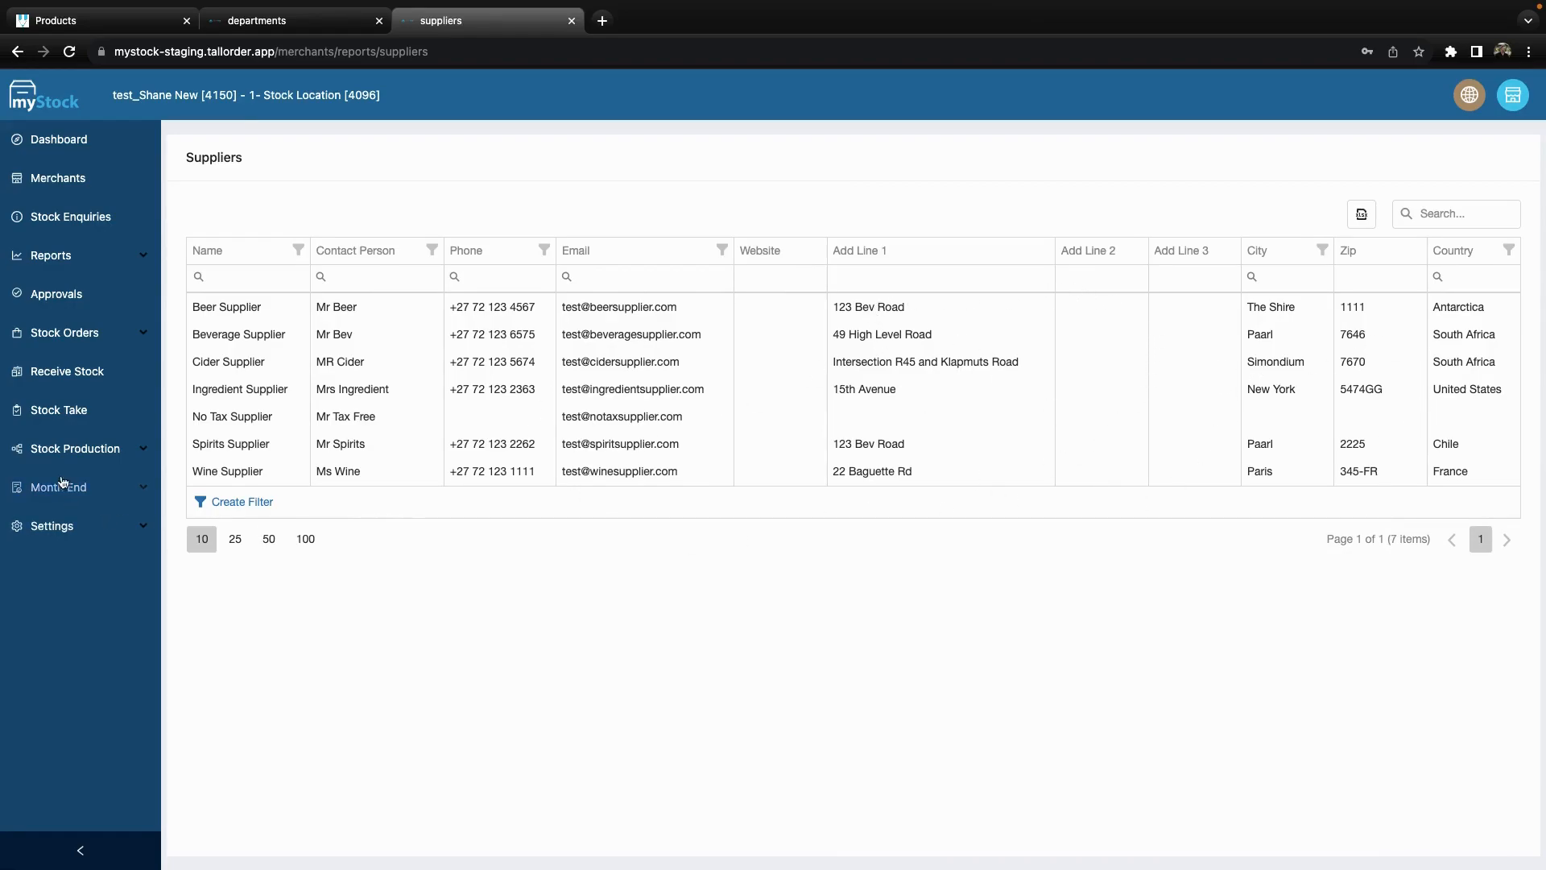
Generate the Purchase Orders report for 1- Stock Location and review the Status column's filter options without selecting any
{"action": "left_click", "coordinate": [81, 257]}
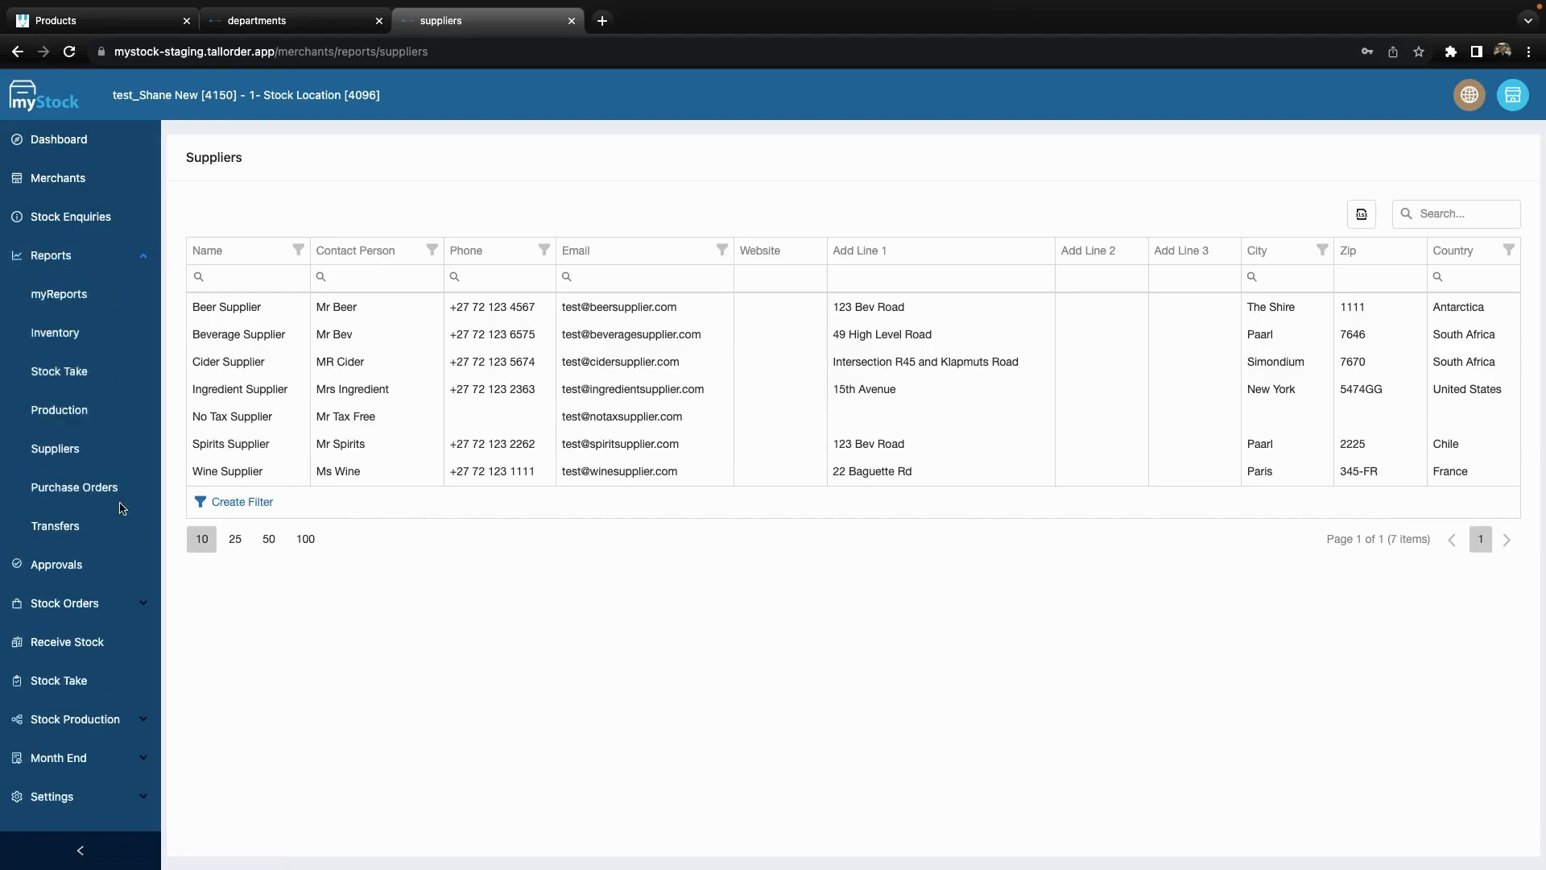
{"action": "left_click", "coordinate": [93, 488]}
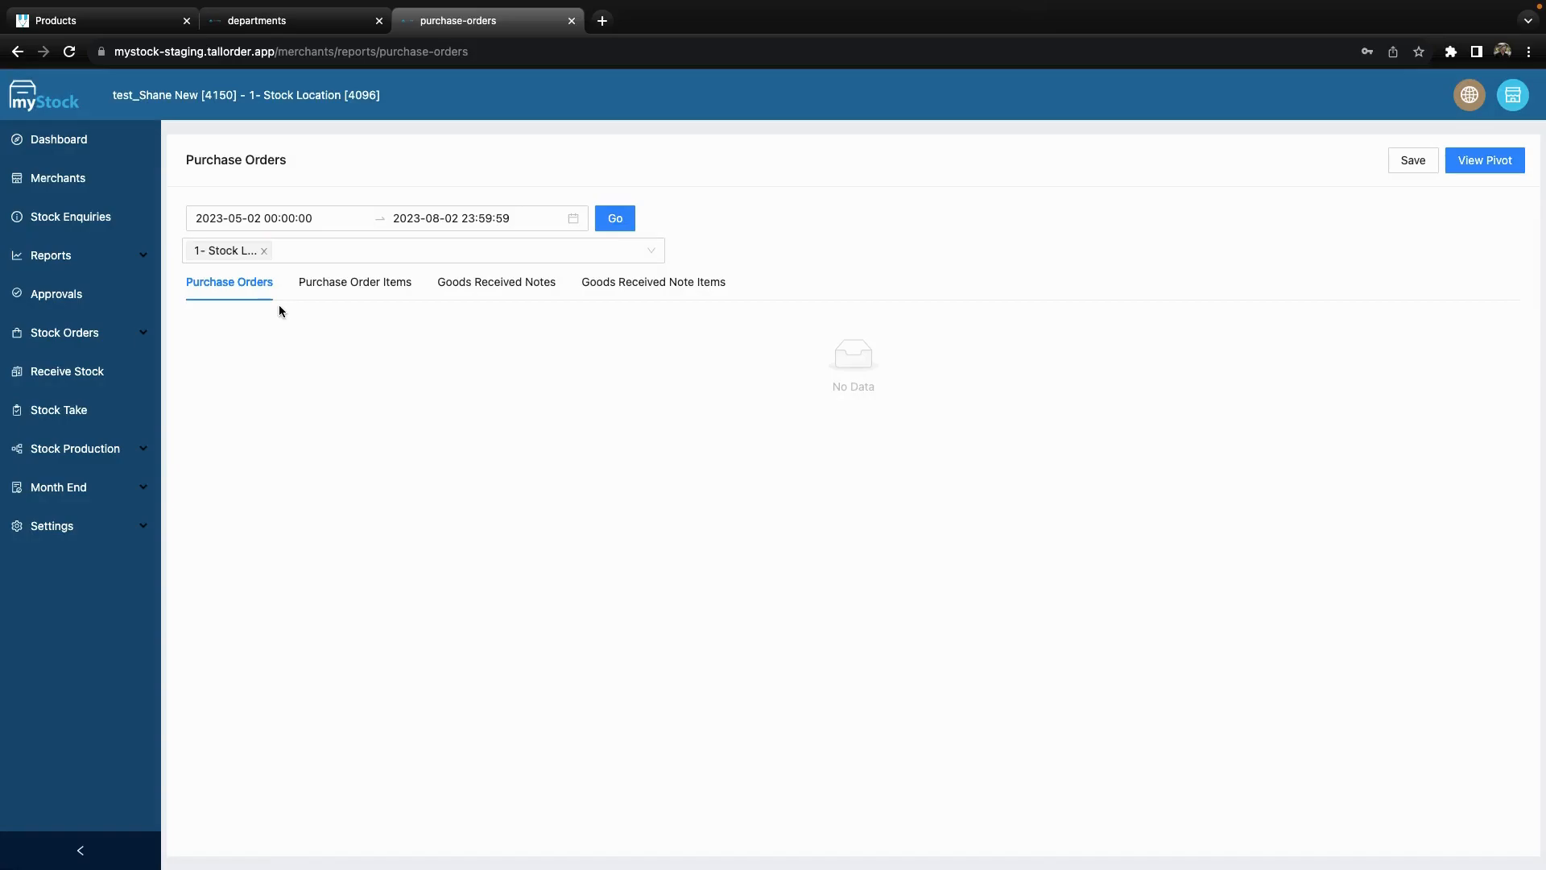
{"action": "left_click", "coordinate": [616, 219]}
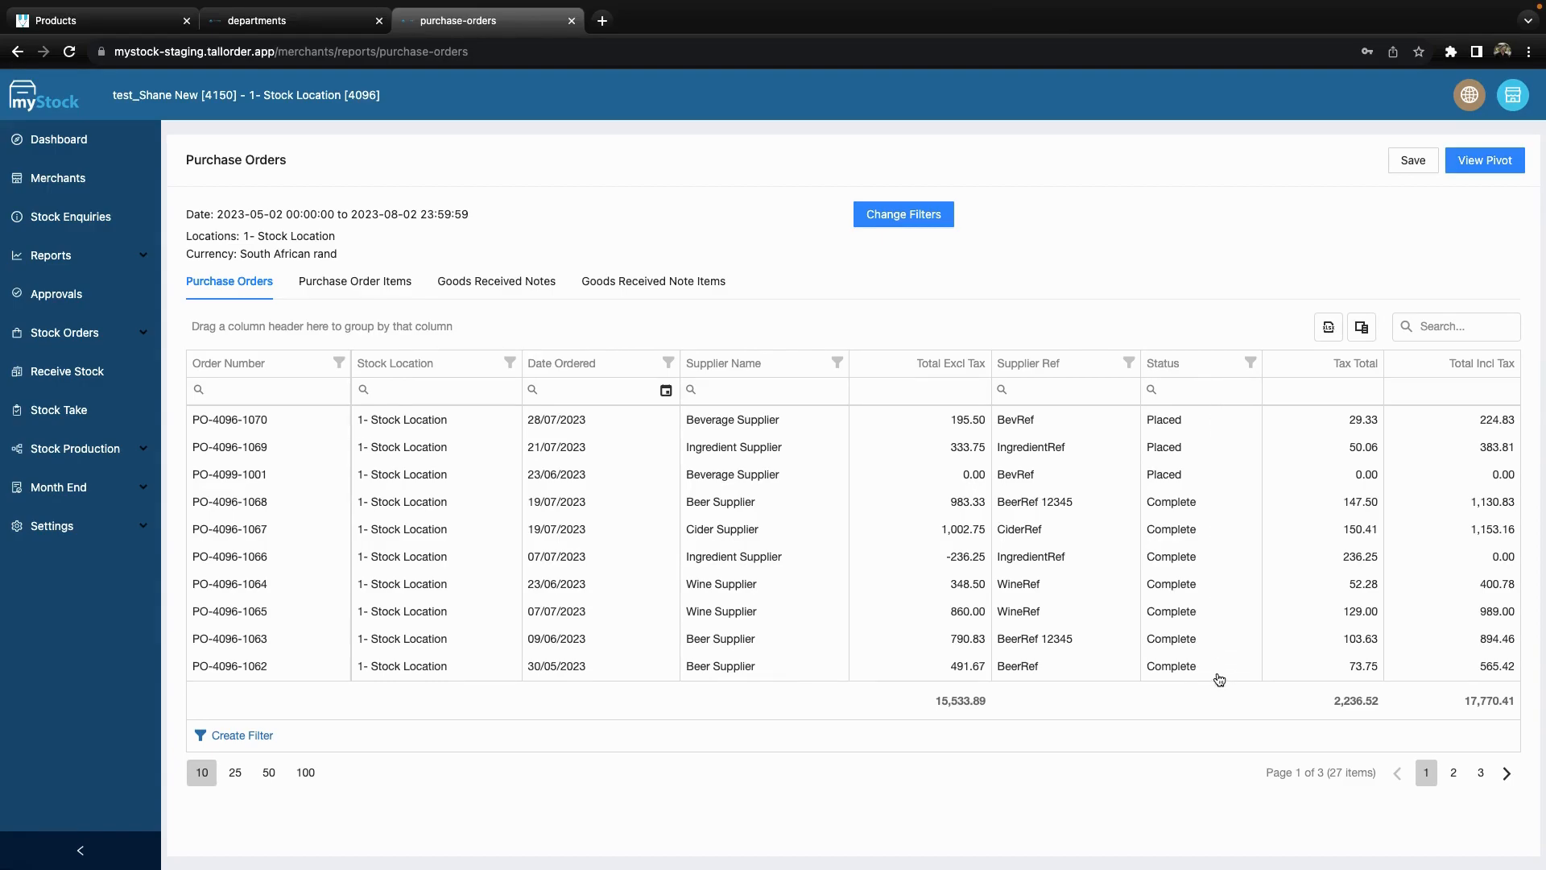
{"action": "left_click", "coordinate": [1249, 366]}
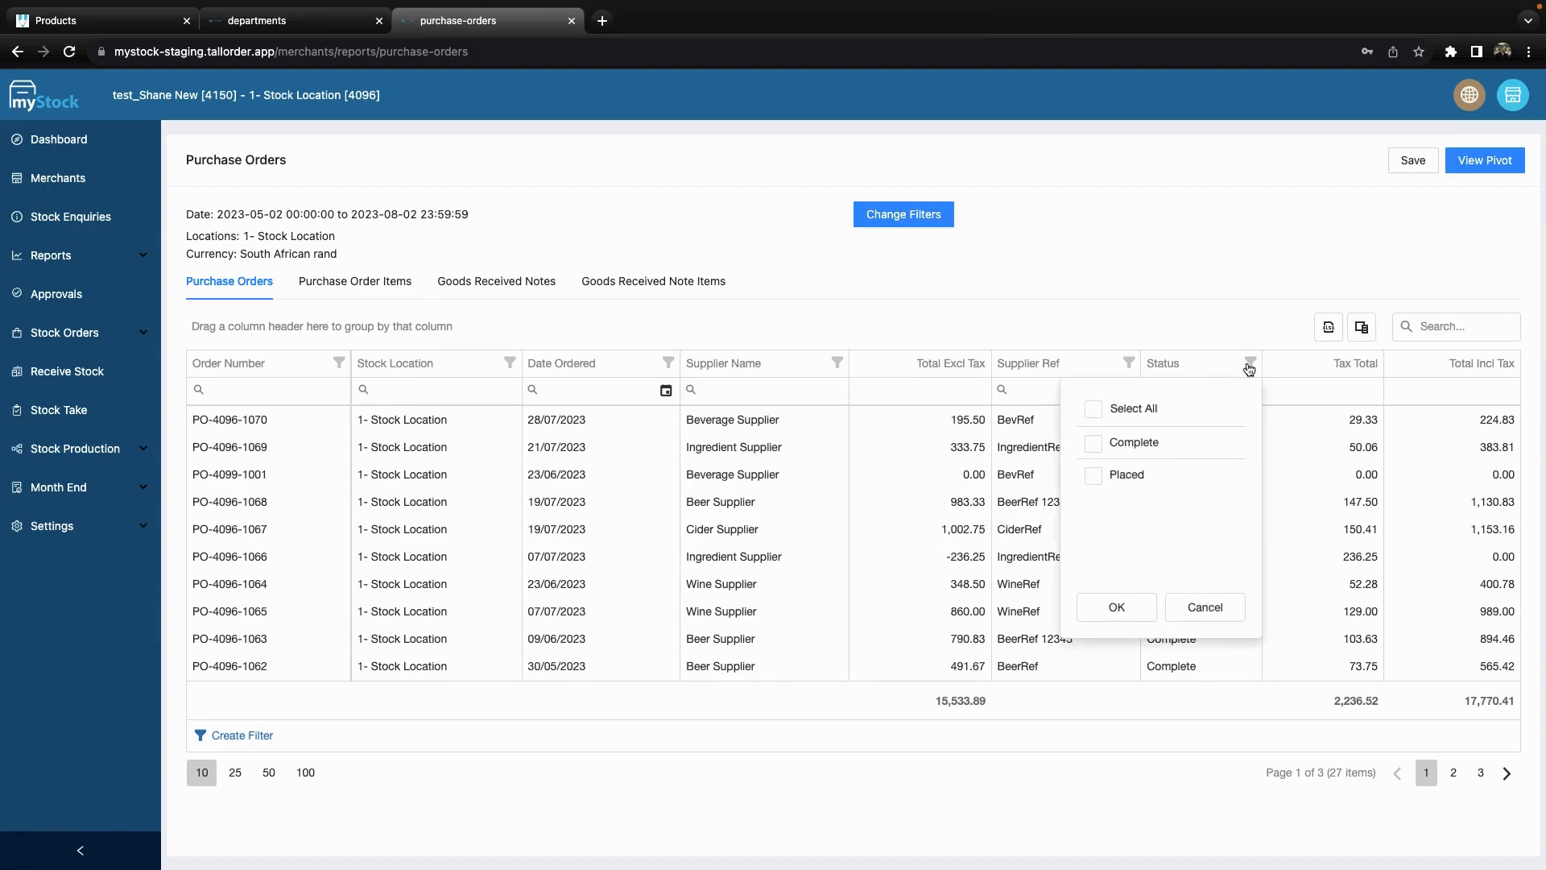
{"action": "left_click", "coordinate": [1117, 608]}
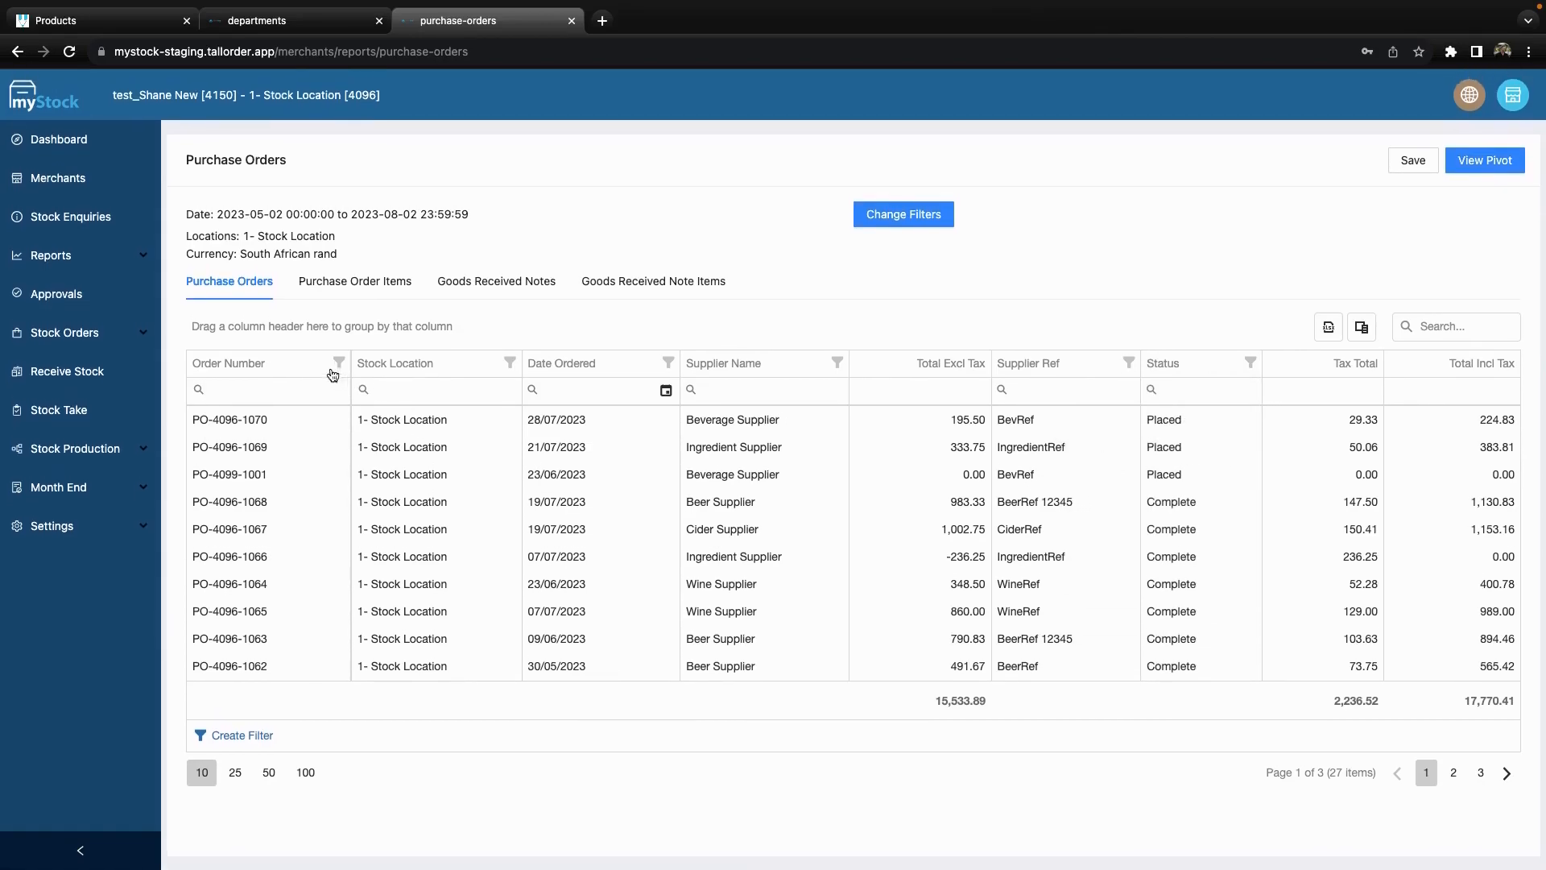
Generate the Purchase Order Items, Goods Received Notes and Goods Received Note Items reports for 1- Stock Location
{"action": "left_click", "coordinate": [355, 286]}
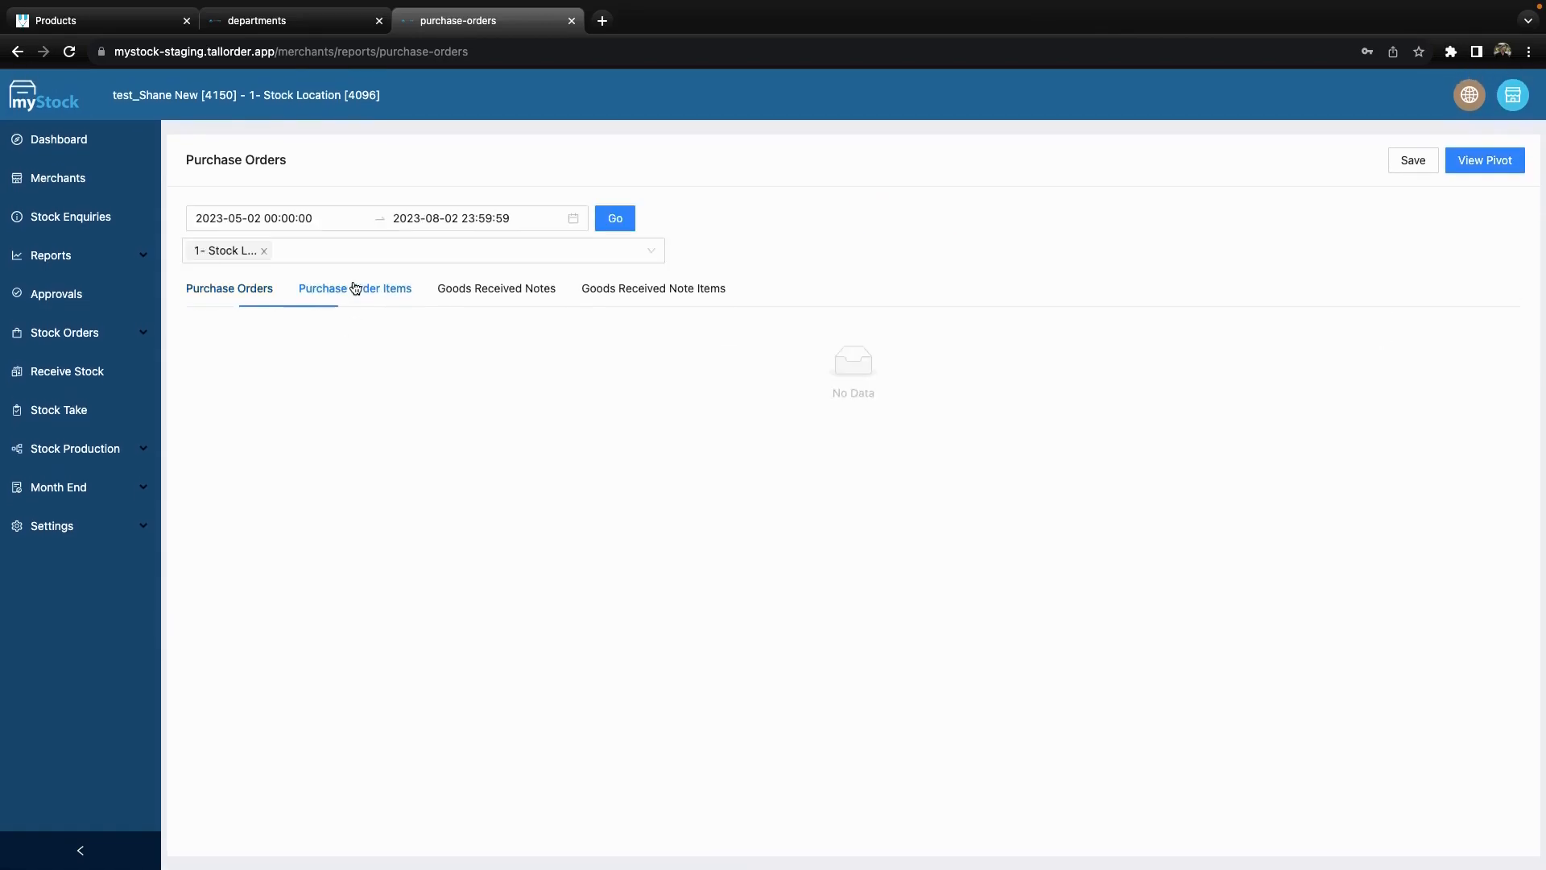
{"action": "left_click", "coordinate": [615, 219]}
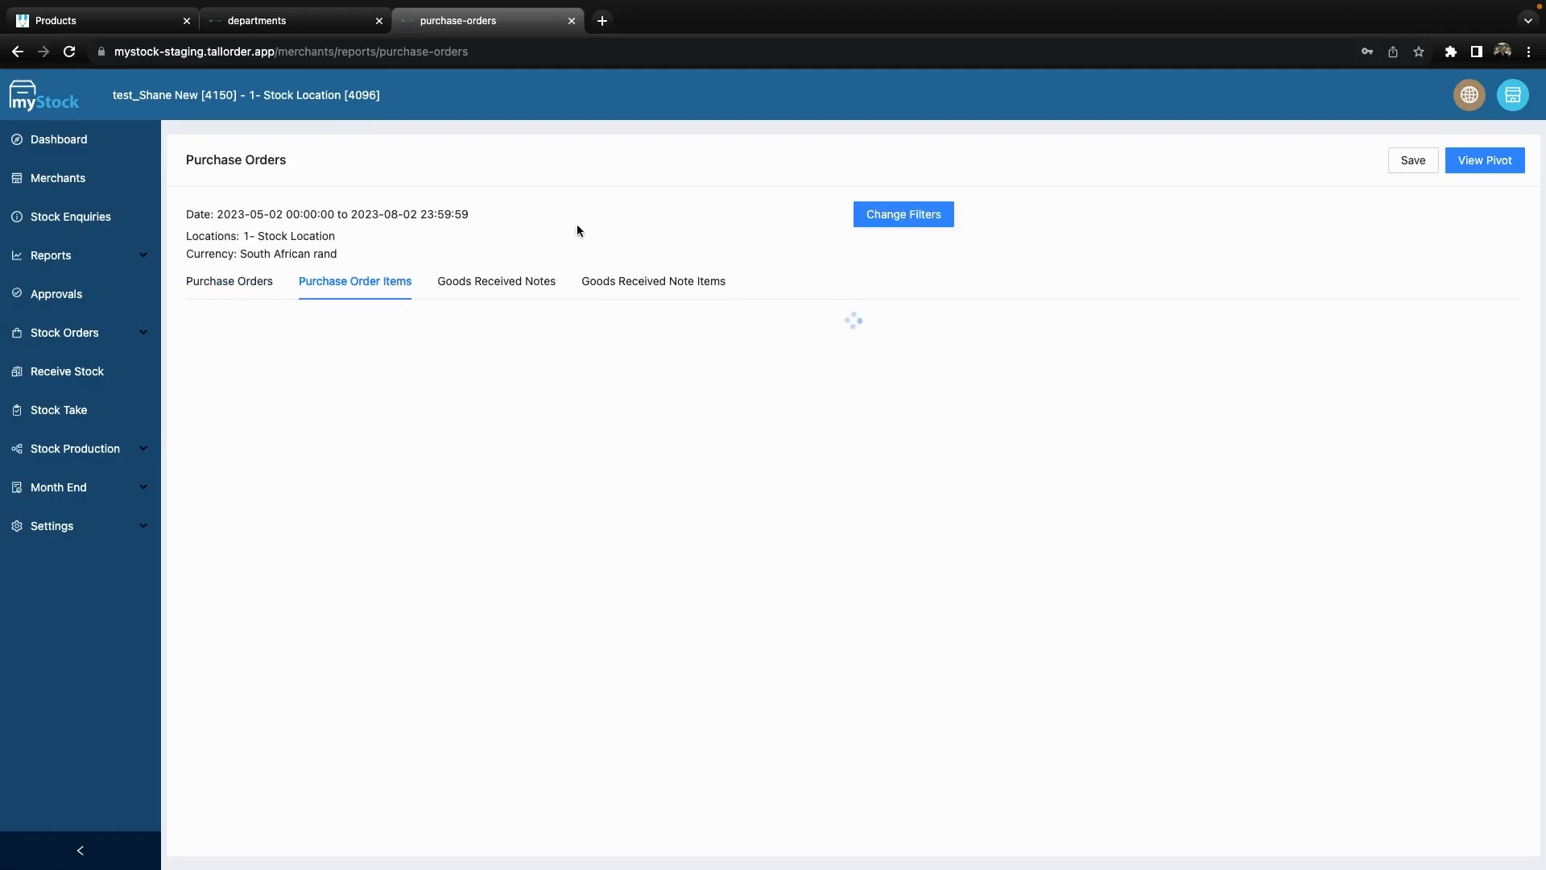
{"action": "left_click", "coordinate": [487, 282]}
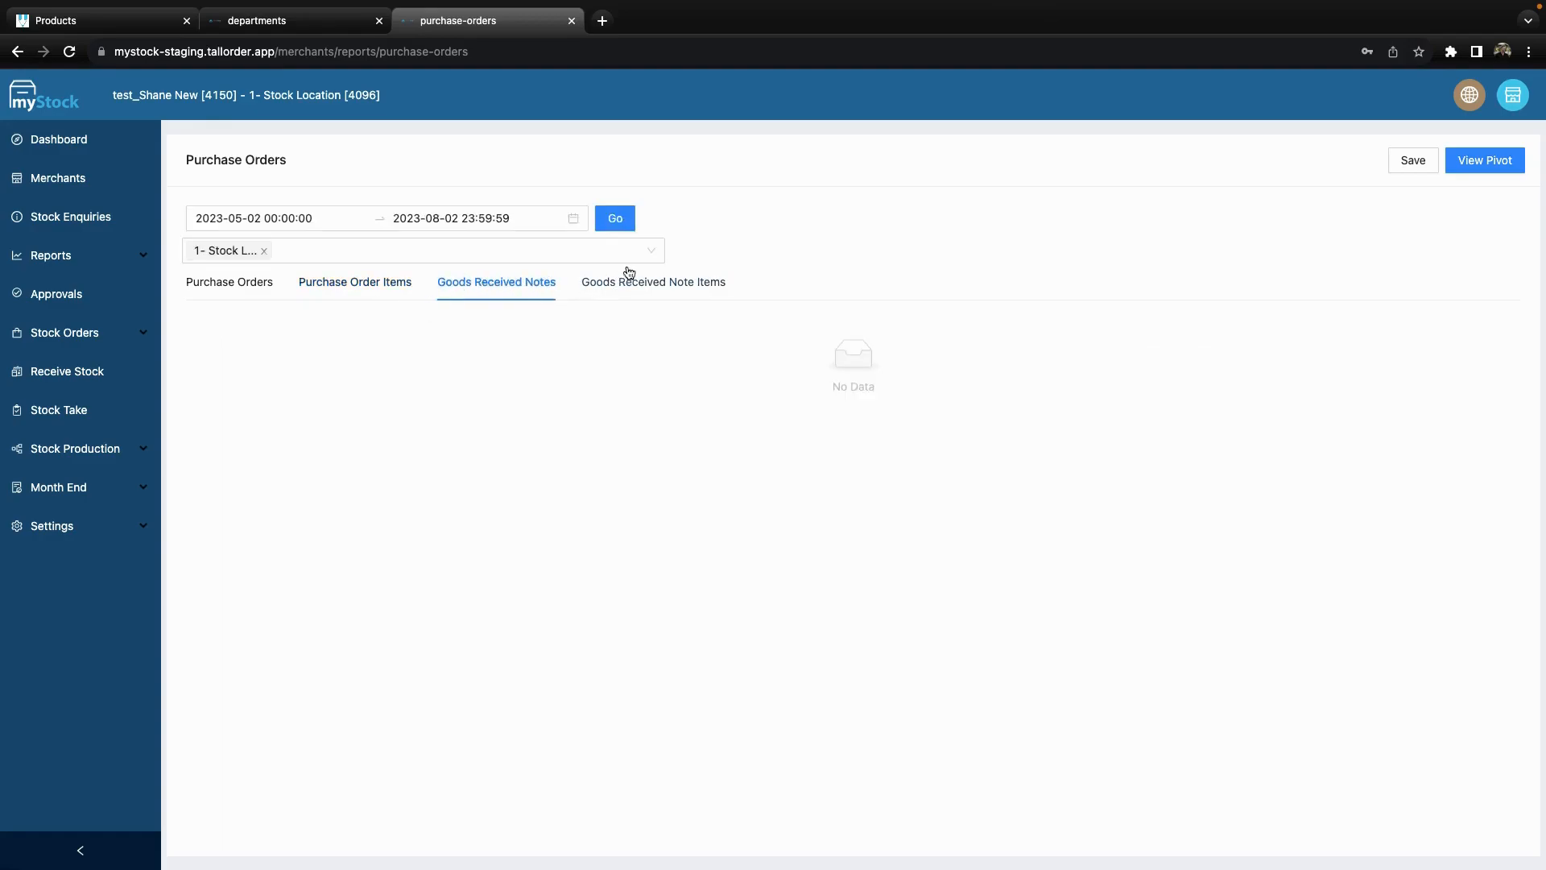
{"action": "left_click", "coordinate": [613, 224]}
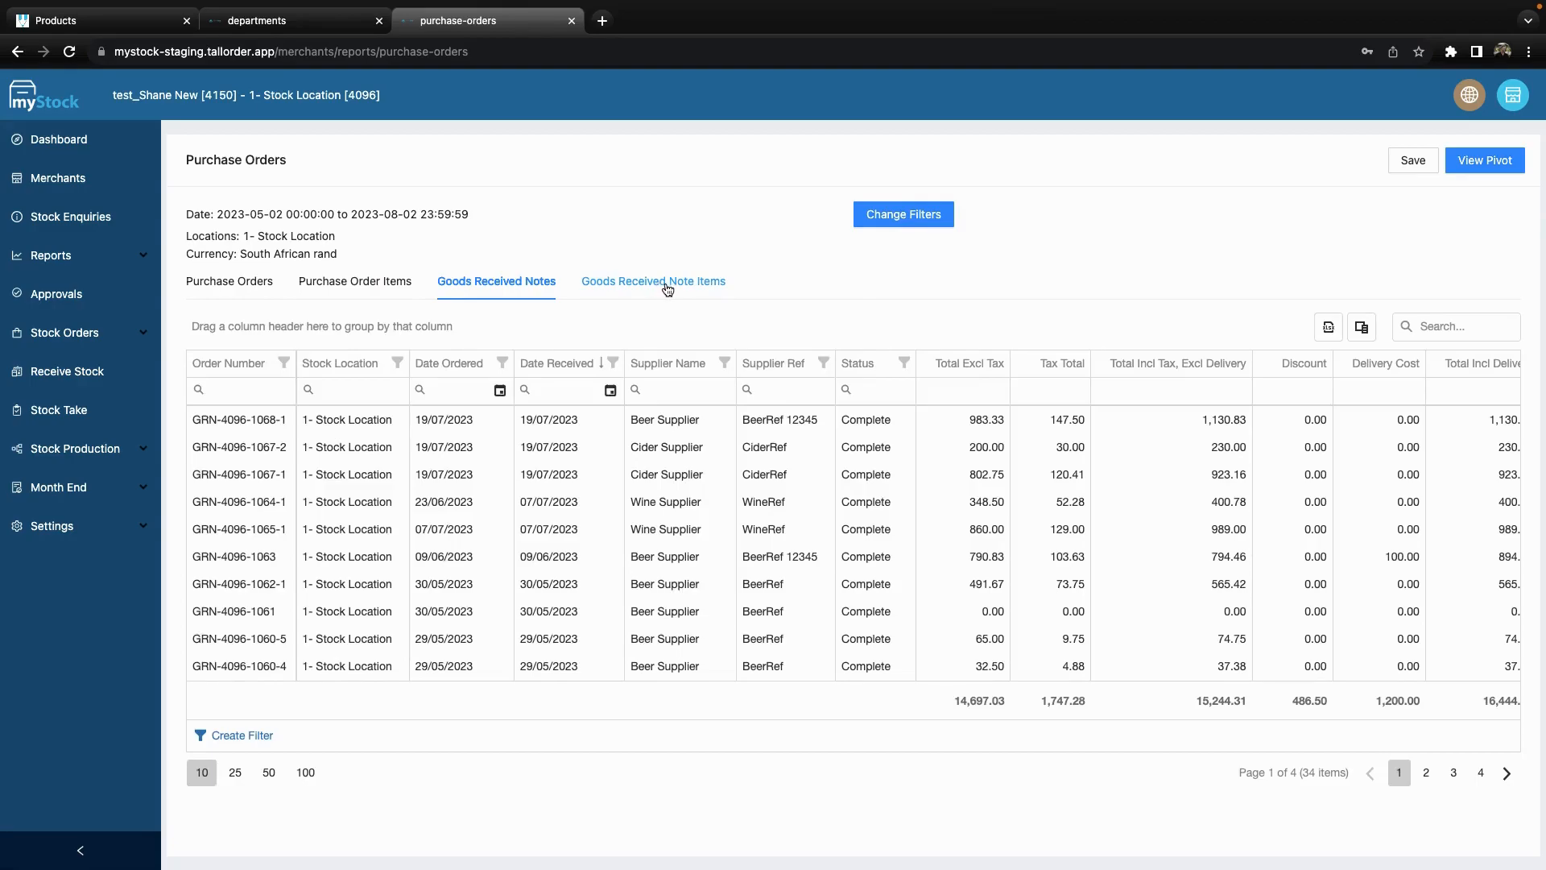
{"action": "left_click", "coordinate": [668, 289]}
{"action": "left_click", "coordinate": [620, 222]}
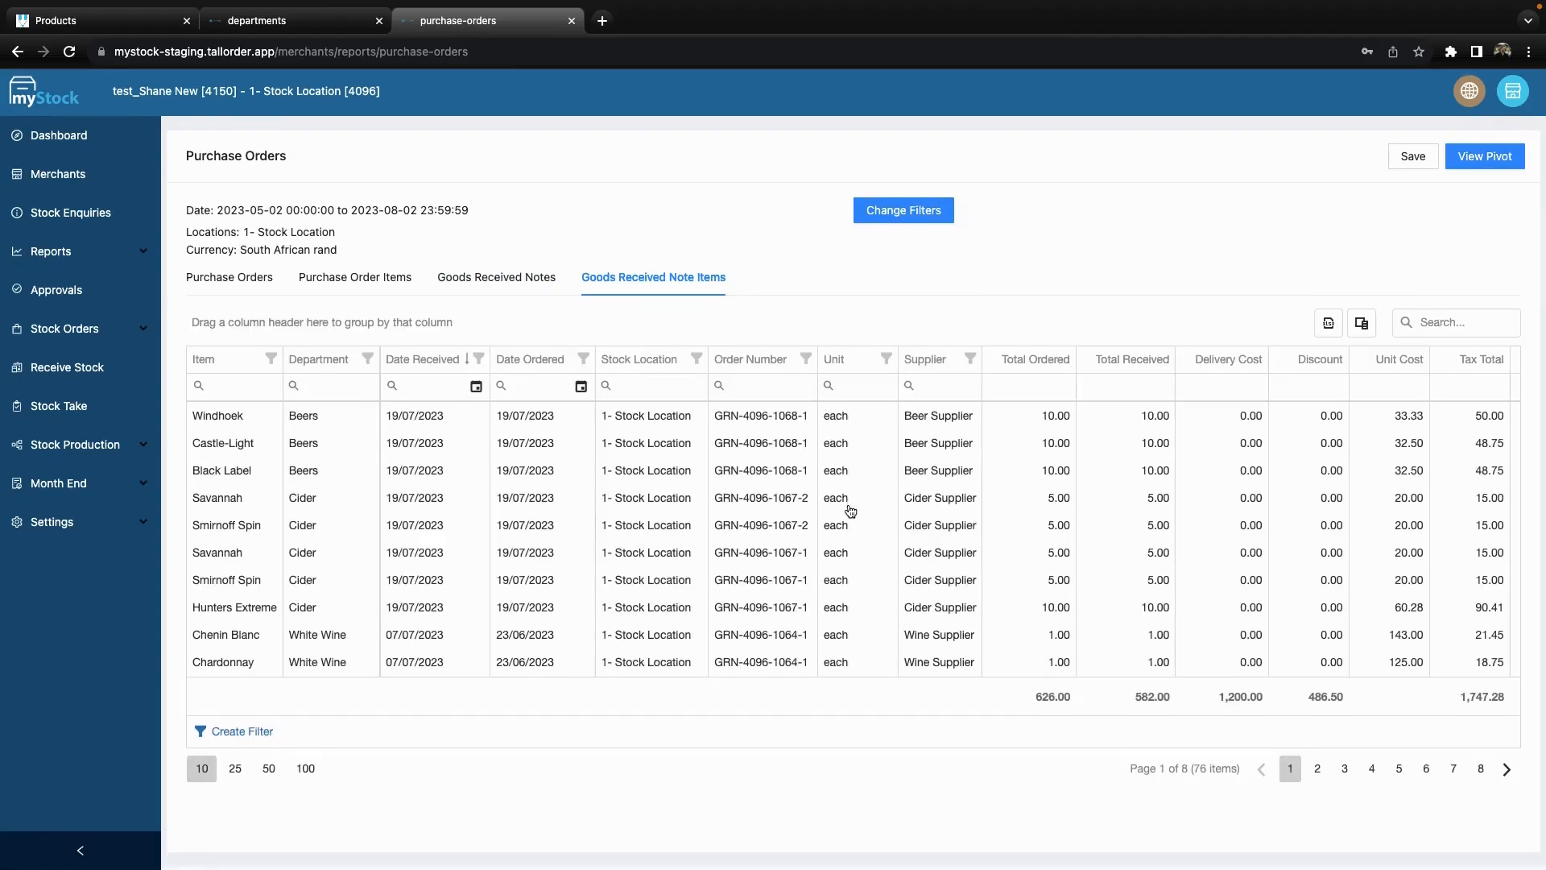
Generate the Requisitions report under Transfers And Requisitions for 1- Stock Location, from 2023-05-02 to 2023-08-02
{"action": "left_click", "coordinate": [89, 331]}
{"action": "left_click", "coordinate": [85, 257]}
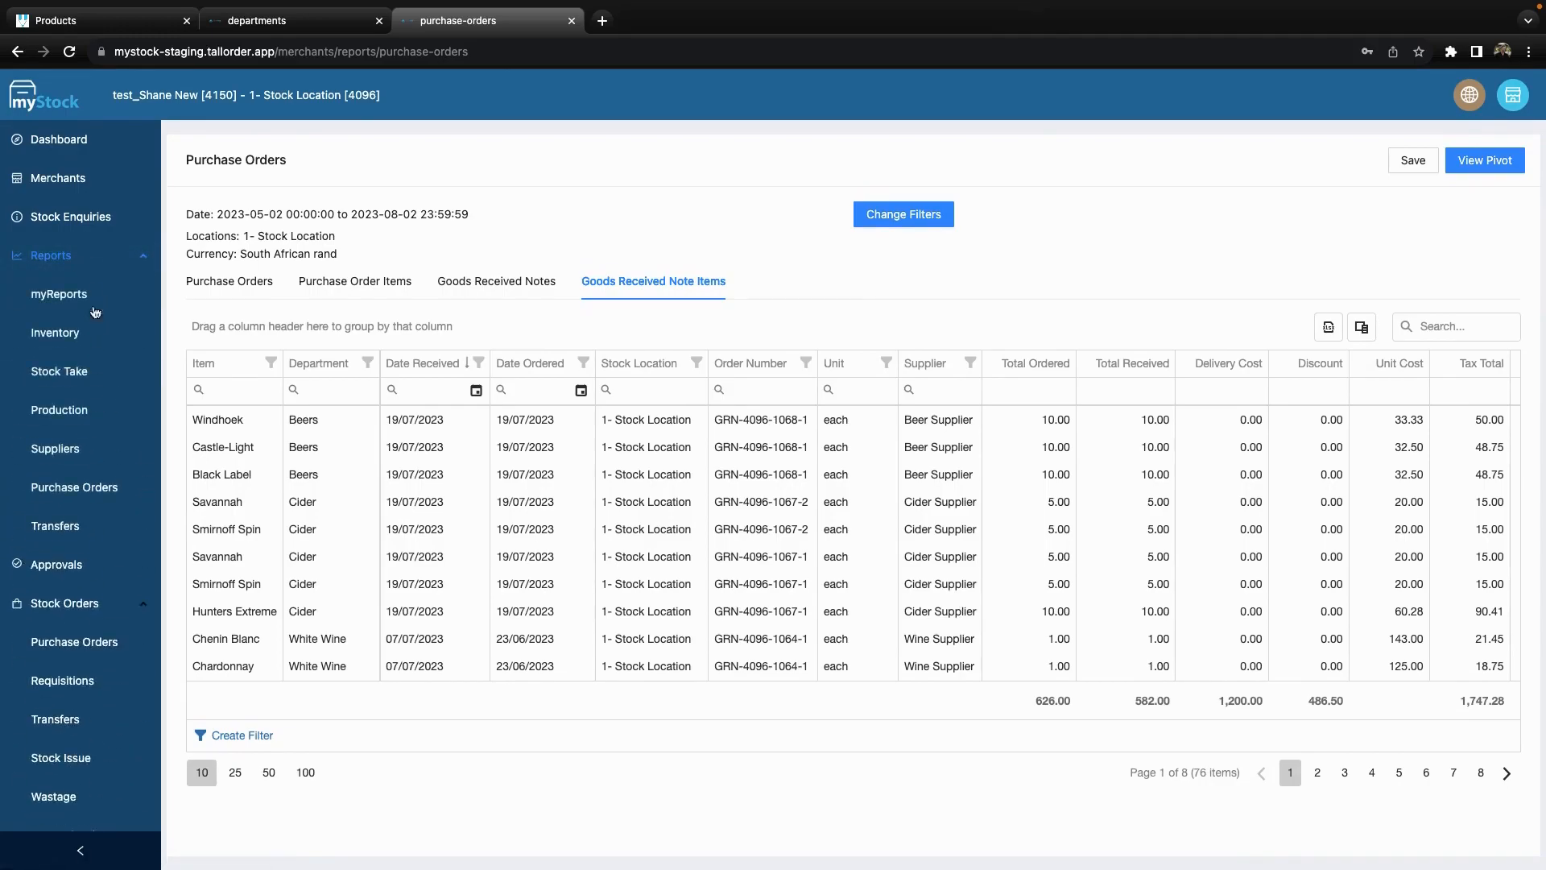
{"action": "left_click", "coordinate": [58, 528]}
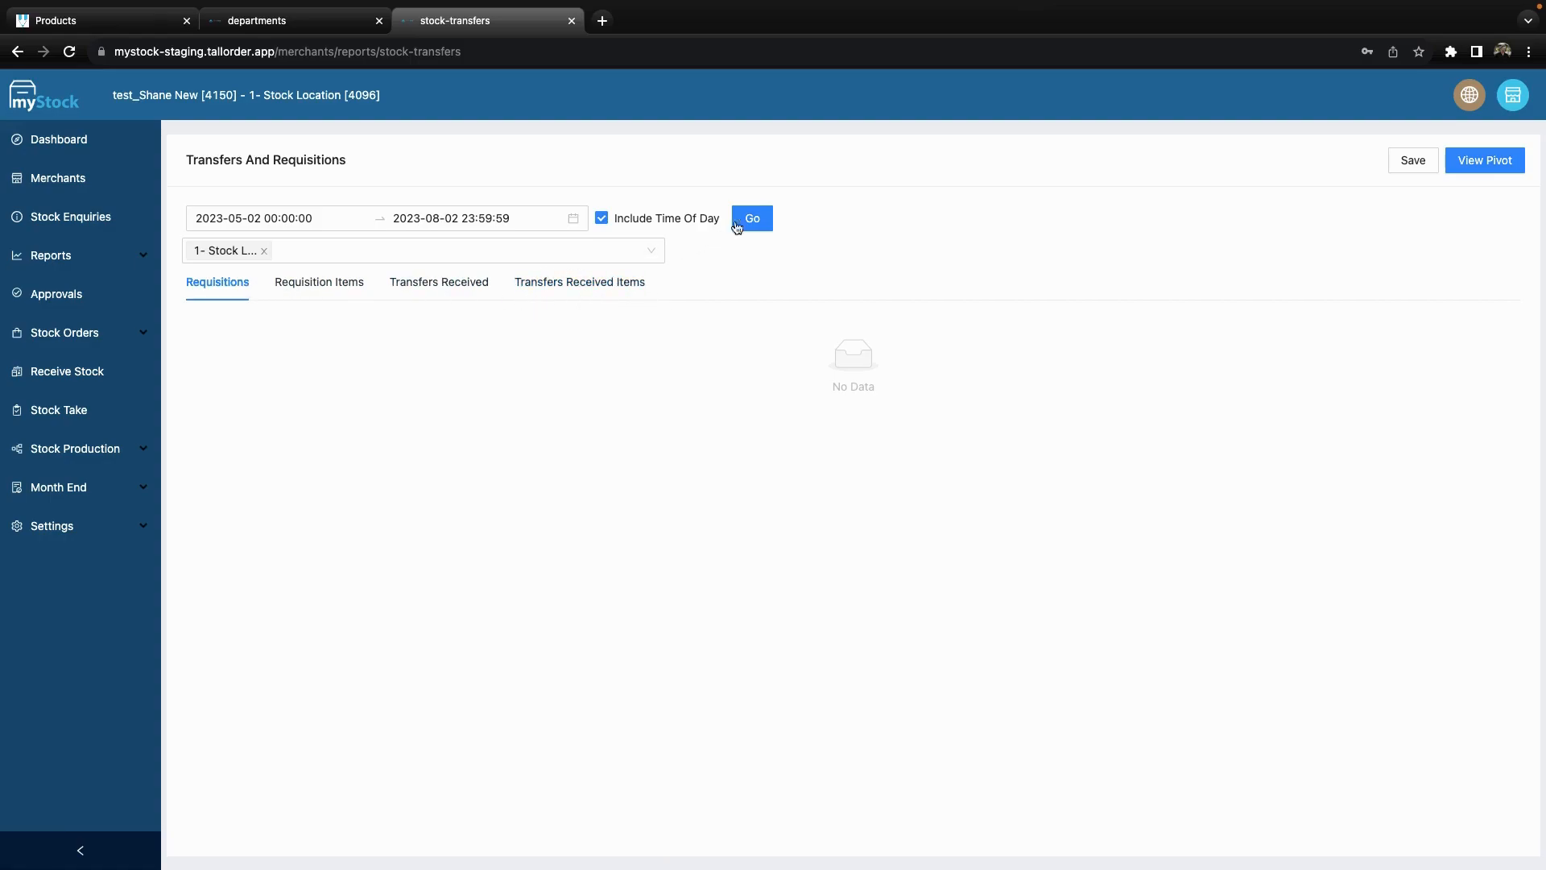
{"action": "left_click", "coordinate": [755, 220]}
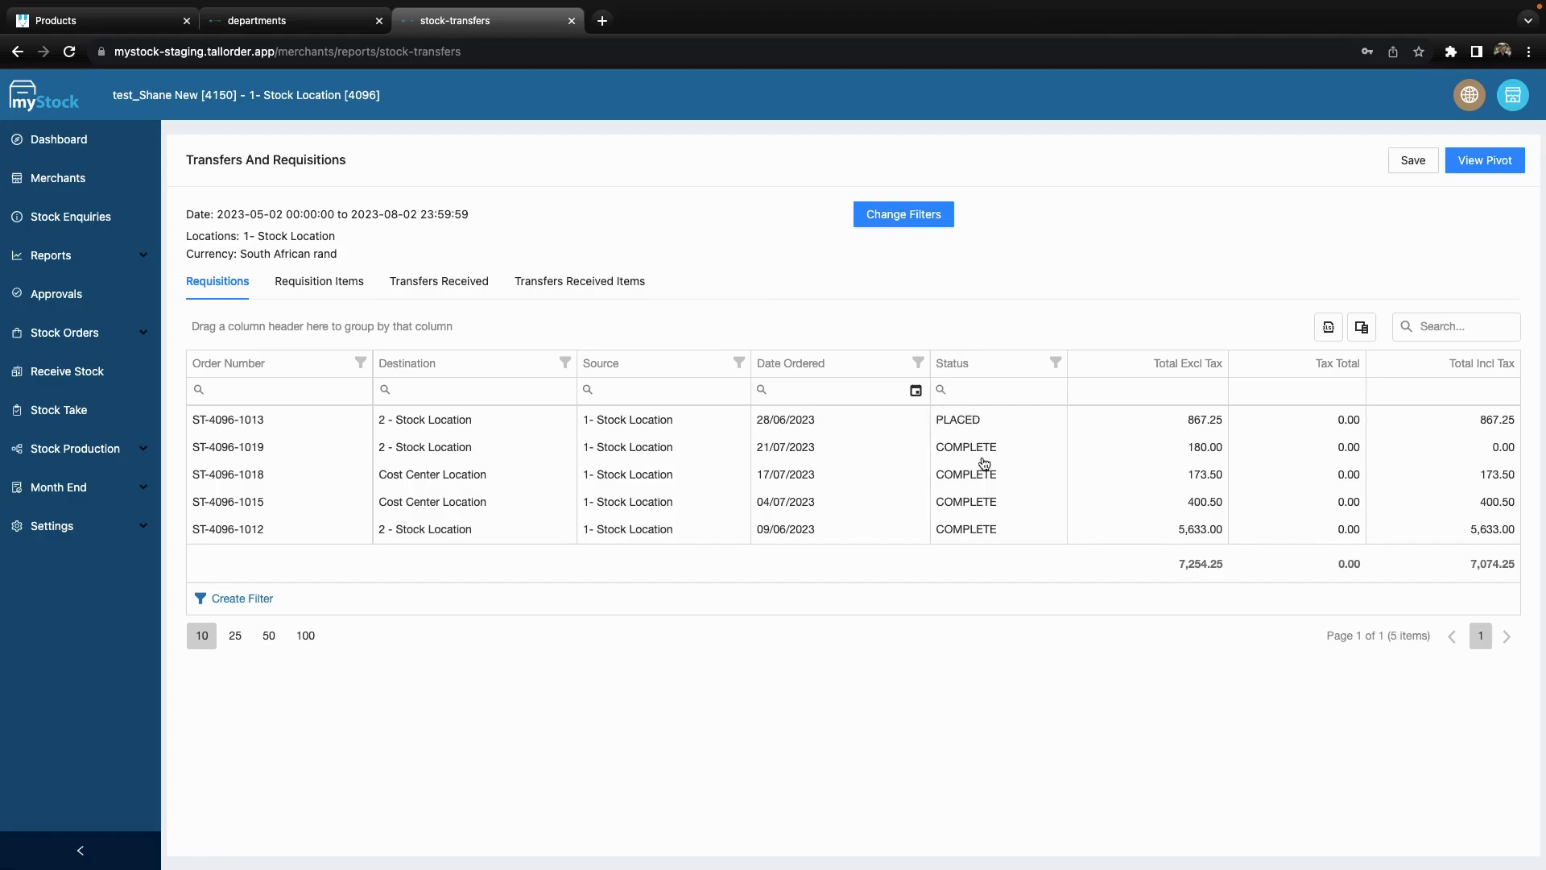
Generate the Requisition Items report for 1- Stock Location and look through its item rows
{"action": "left_click", "coordinate": [324, 283]}
{"action": "left_click", "coordinate": [752, 218]}
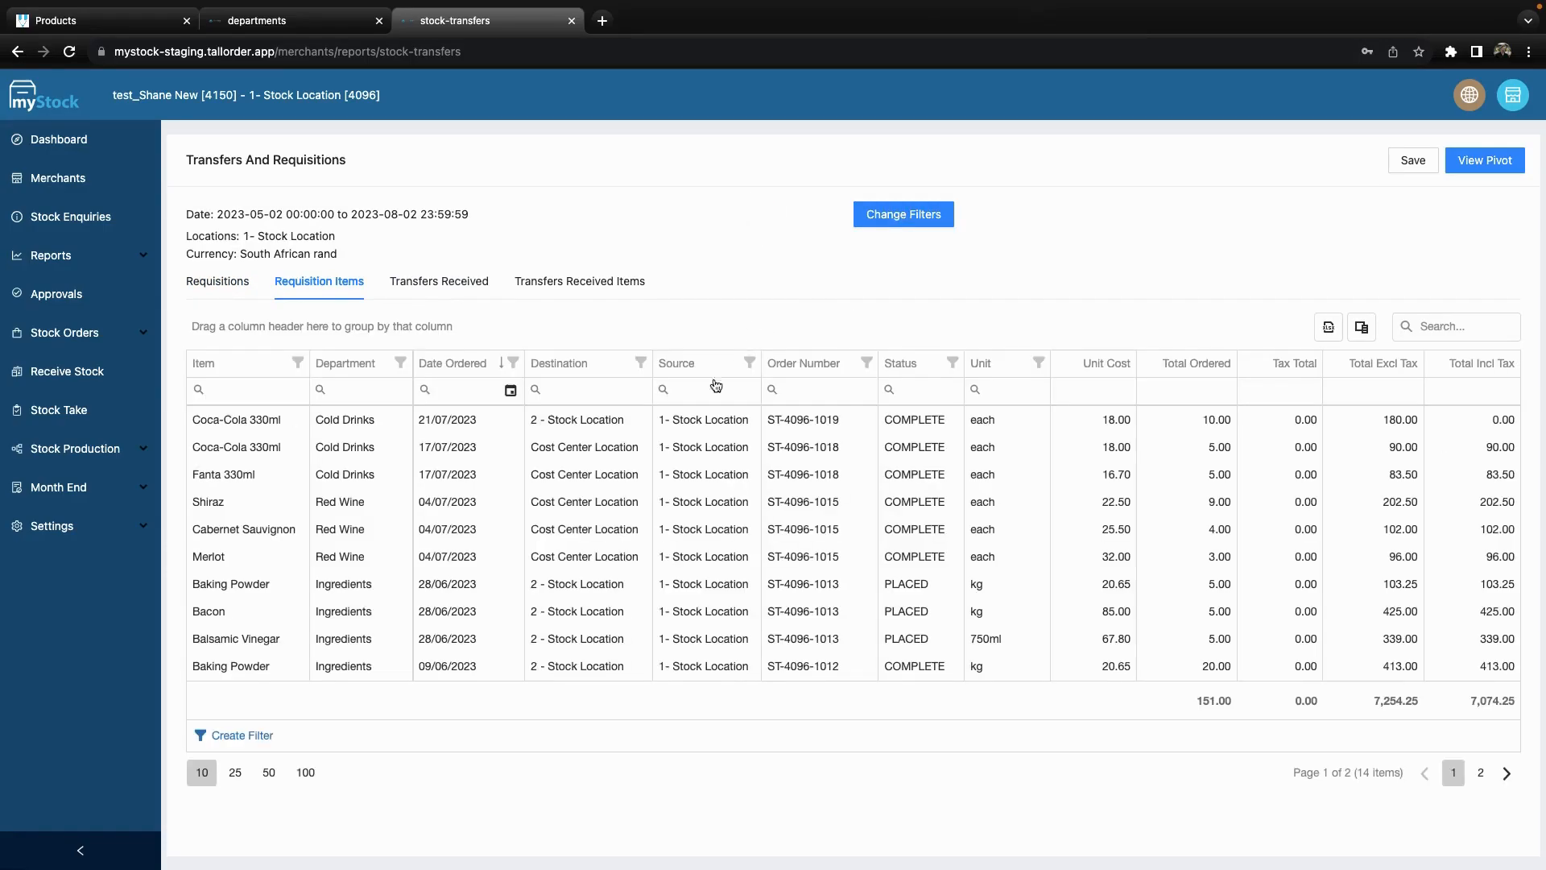
{"action": "scroll", "coordinate": [635, 581], "scroll_direction": "down", "scroll_amount": 1}
{"action": "scroll", "coordinate": [636, 580], "scroll_direction": "up", "scroll_amount": 1}
Generate the Transfers Received and Transfers Received Items reports for 1- Stock Location, from 2023-05-02 to 2023-08-02
{"action": "left_click", "coordinate": [449, 289]}
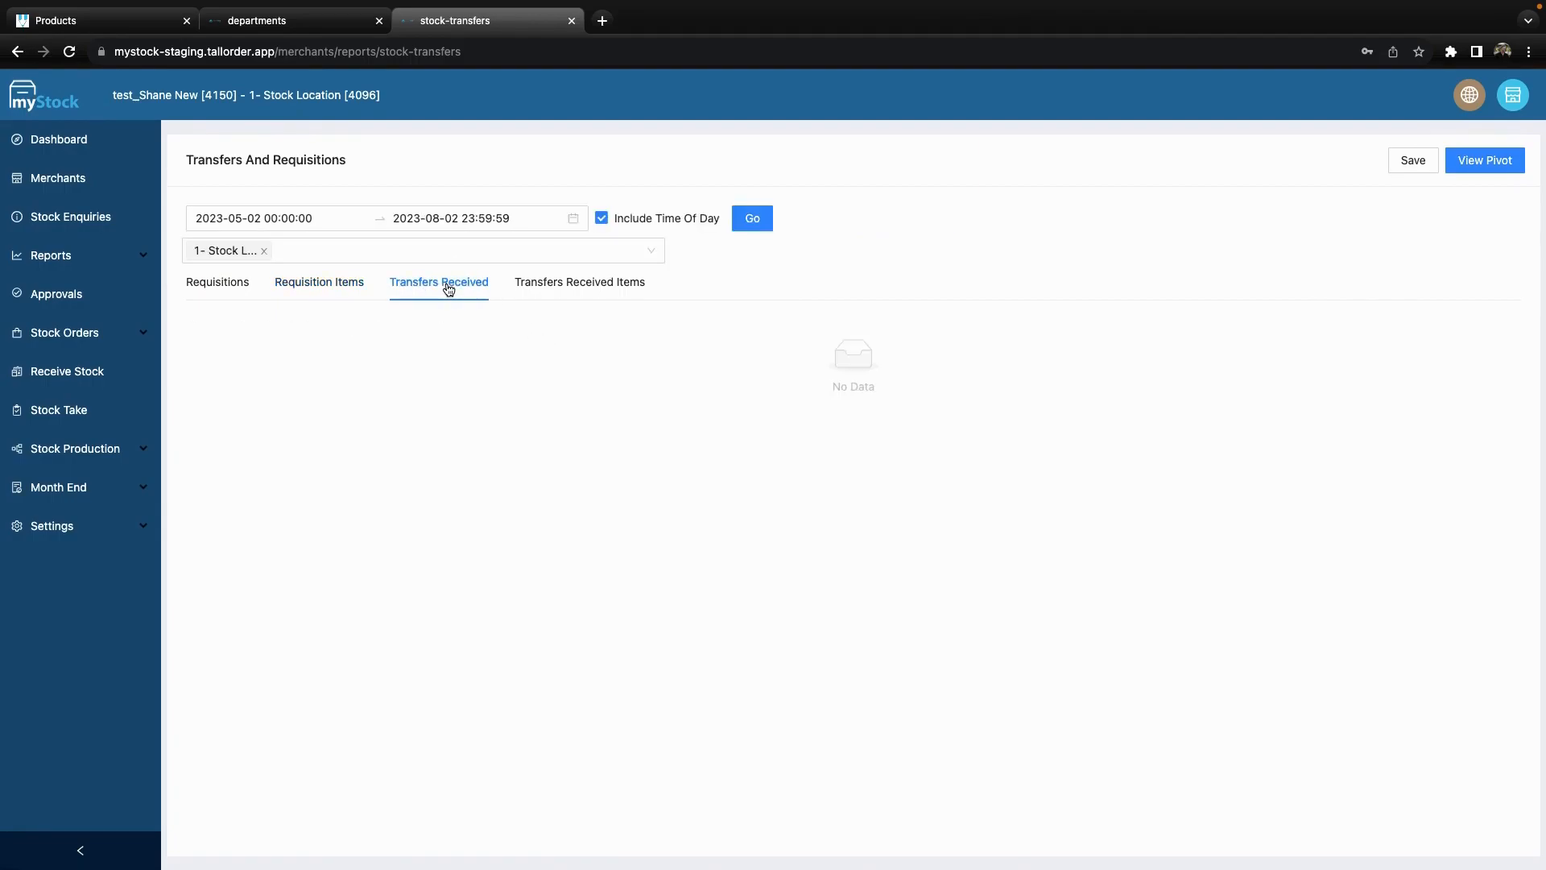
{"action": "left_click", "coordinate": [754, 221]}
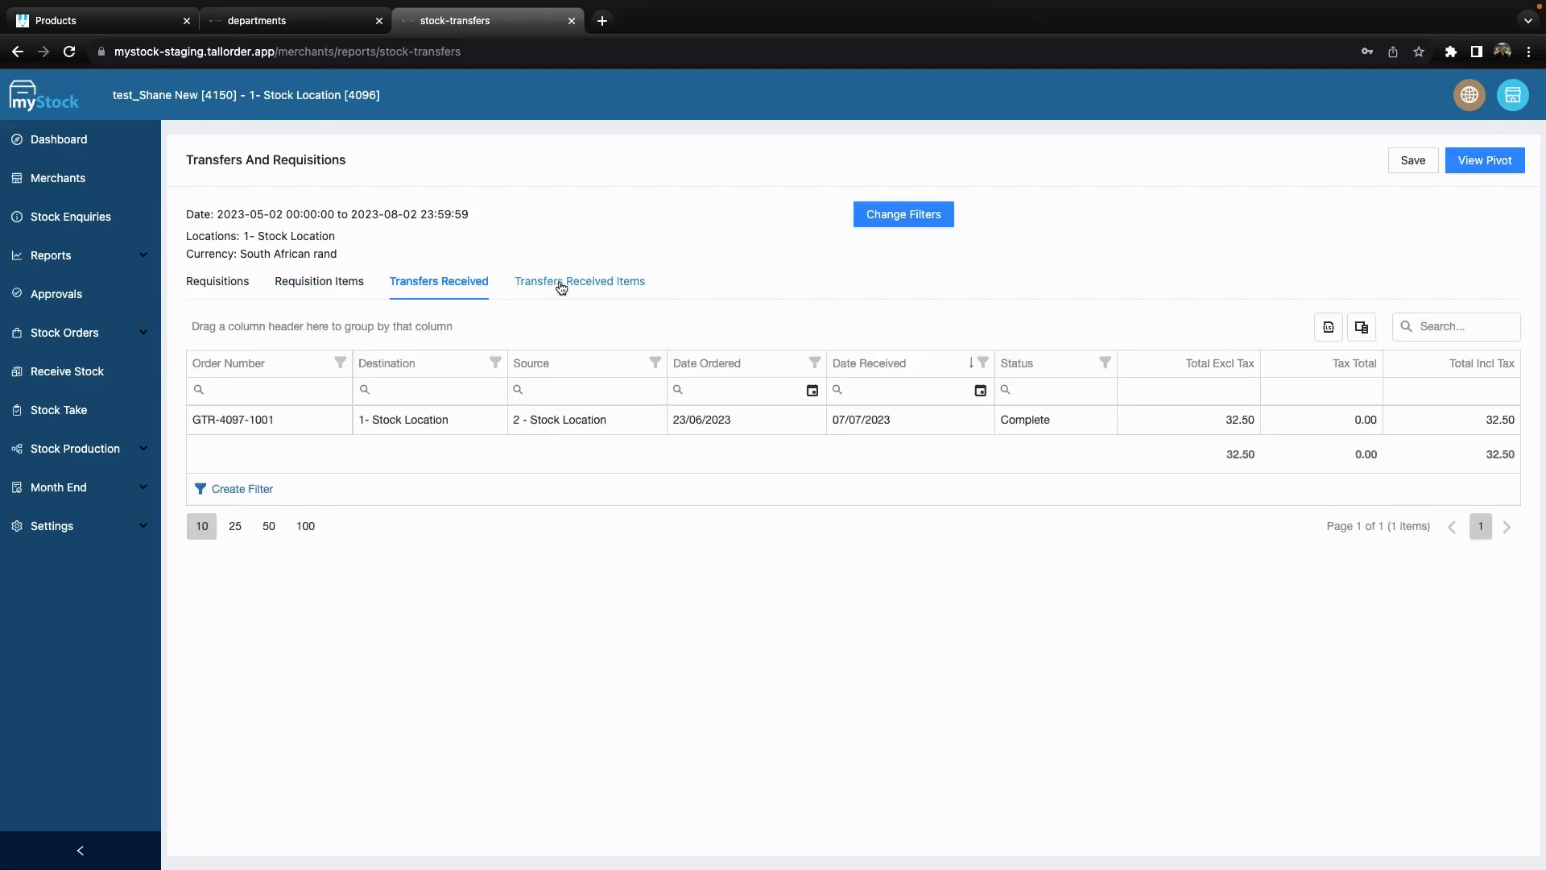
{"action": "left_click", "coordinate": [560, 284]}
{"action": "left_click", "coordinate": [746, 219]}
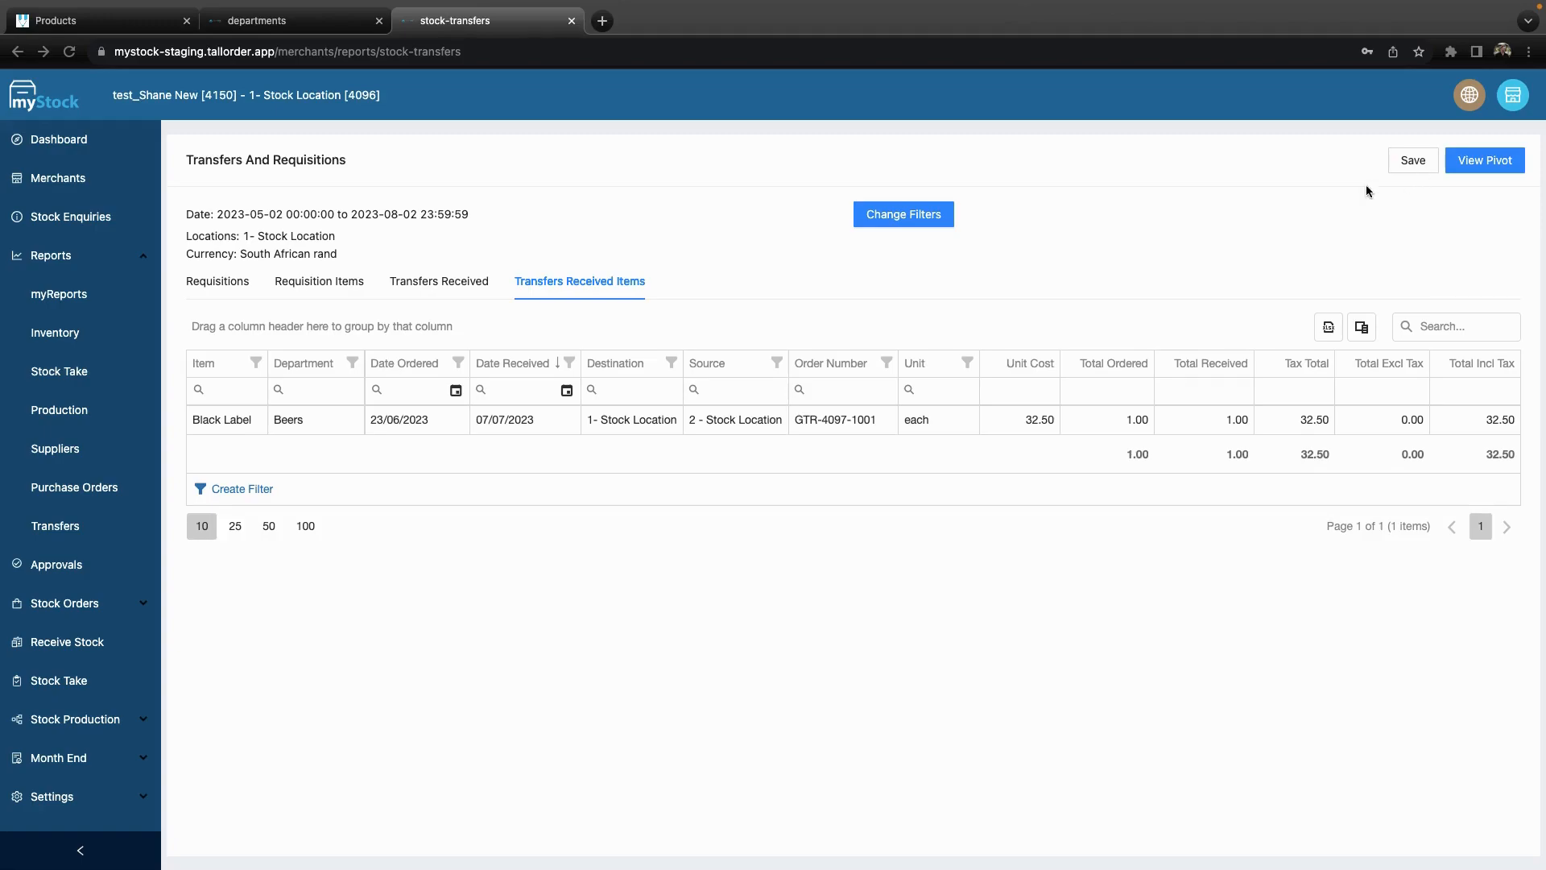
Open the Stock Adjustments report under Inventory and set its location to All Stores
{"action": "left_click", "coordinate": [66, 337]}
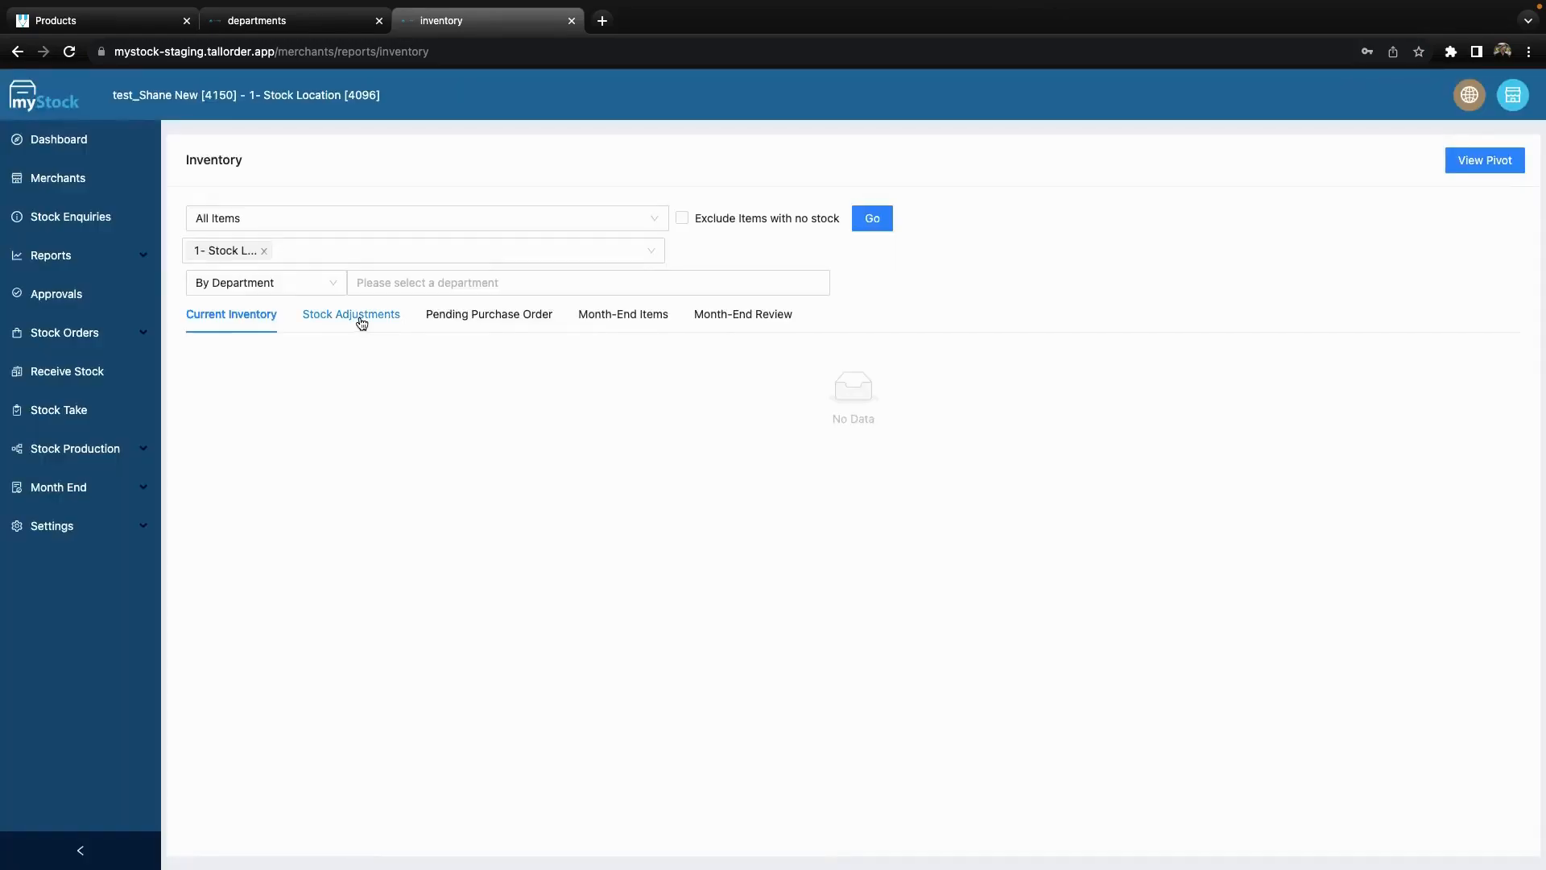
{"action": "left_click", "coordinate": [362, 323]}
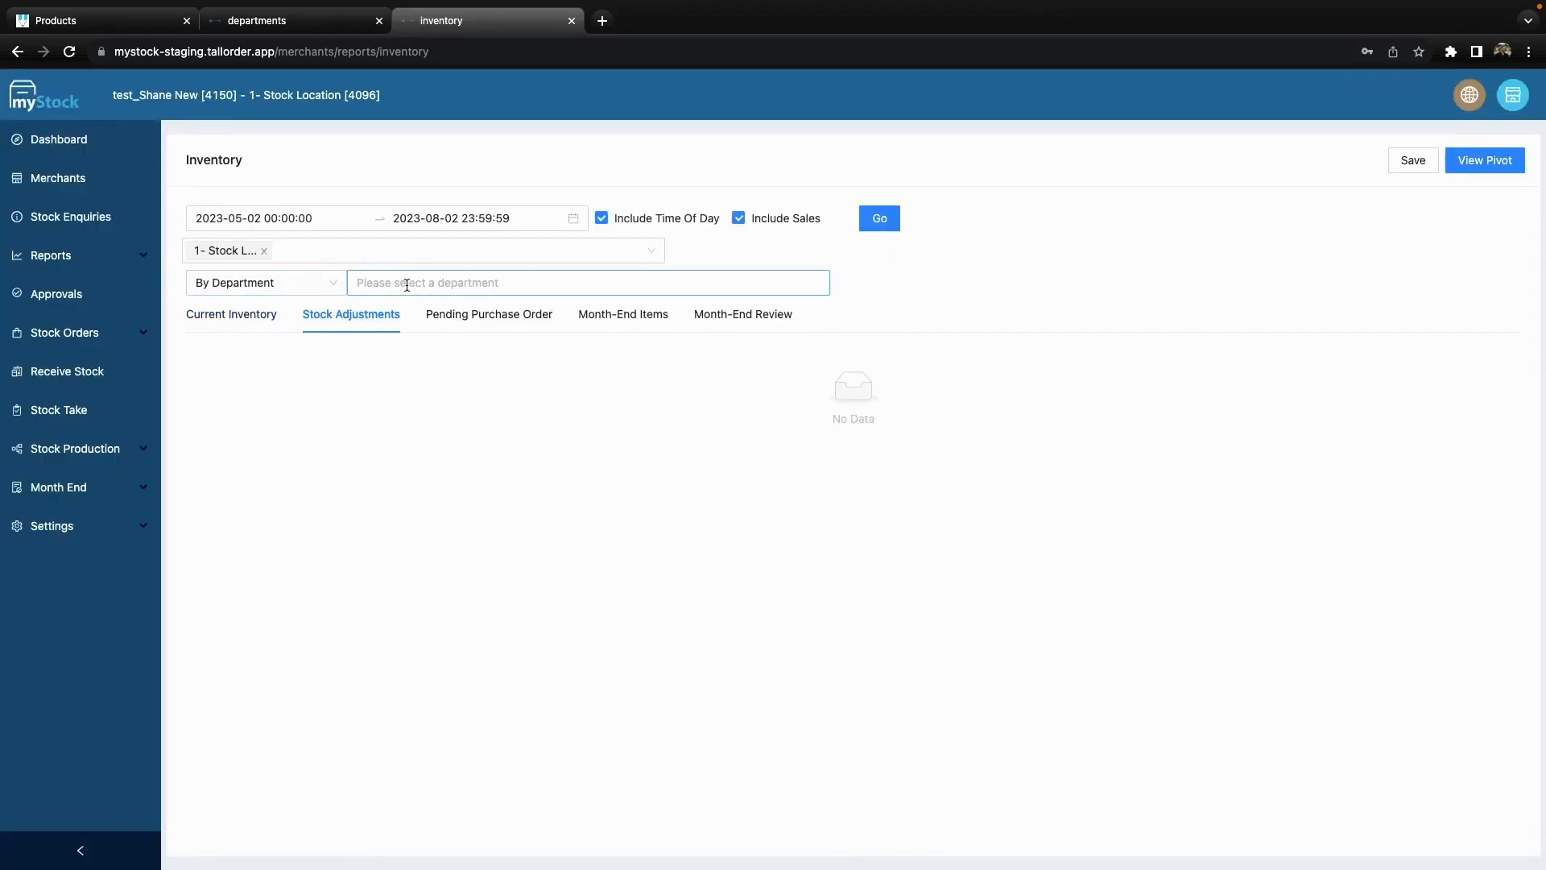
{"action": "left_click", "coordinate": [322, 251]}
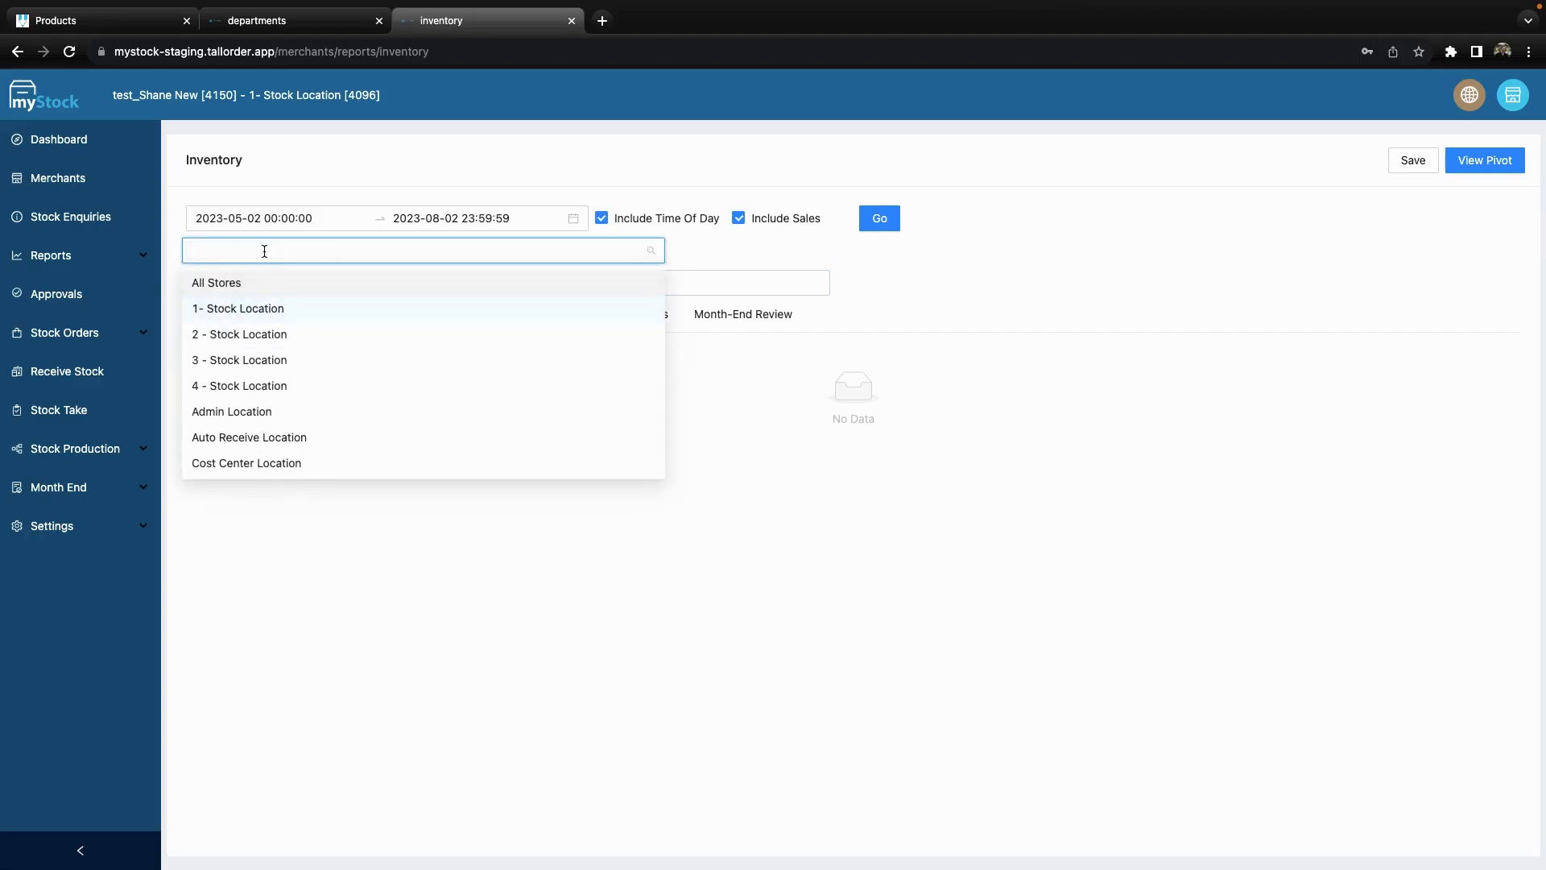
{"action": "left_click", "coordinate": [246, 278]}
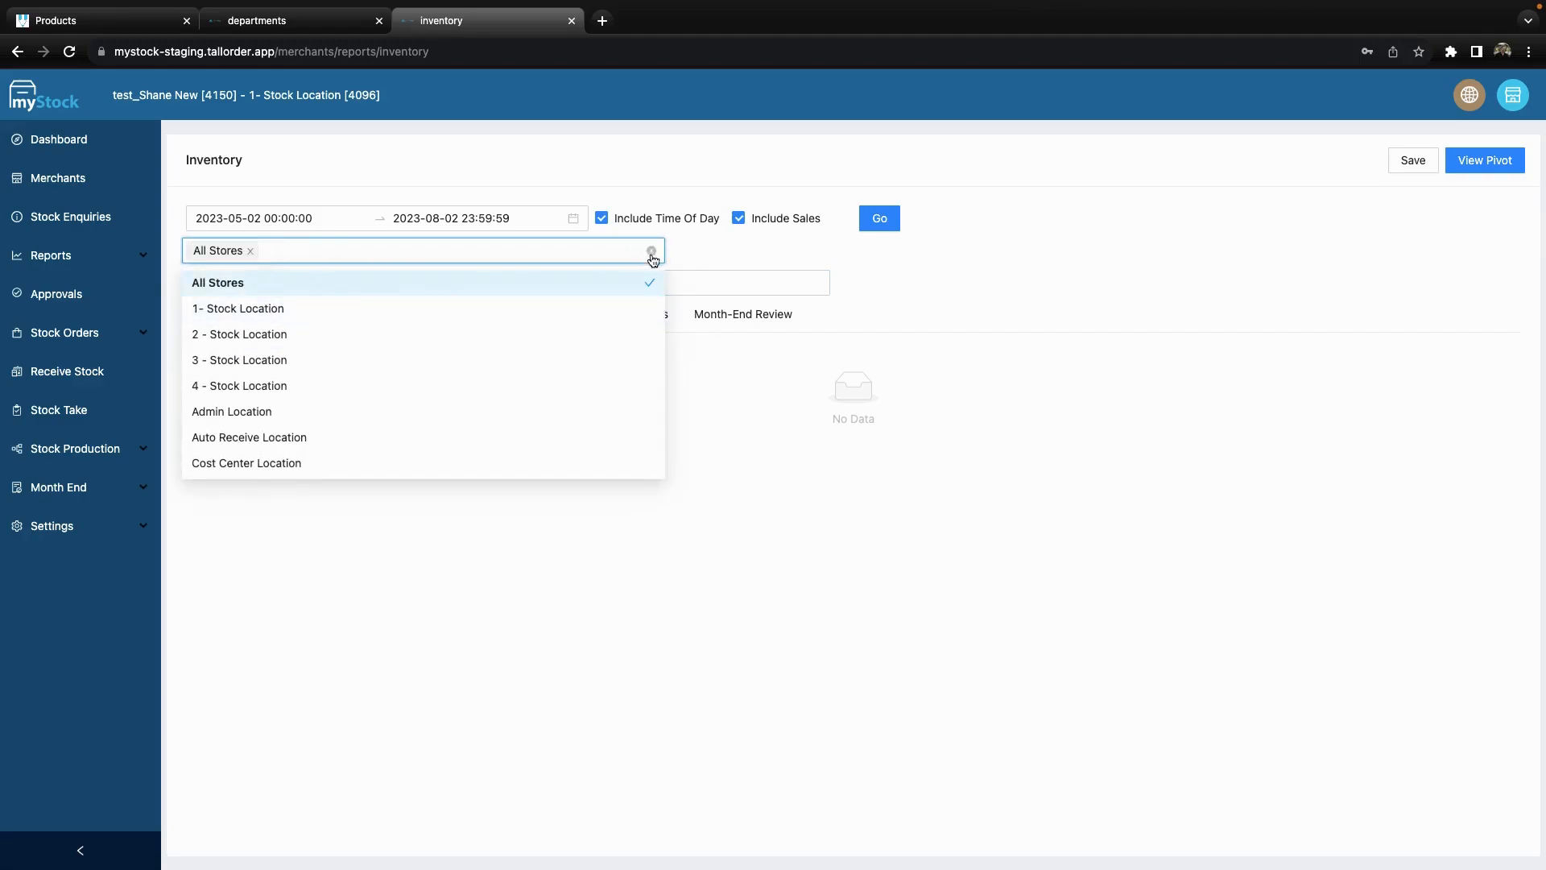
{"action": "left_click", "coordinate": [590, 249]}
Generate the Stock Adjustments report for the Beers and Cider departments under Liquor and look through its rows
{"action": "left_click", "coordinate": [368, 282]}
{"action": "scroll", "coordinate": [407, 366], "scroll_direction": "down", "scroll_amount": 5}
{"action": "scroll", "coordinate": [408, 373], "scroll_direction": "down", "scroll_amount": 2}
{"action": "left_click", "coordinate": [396, 362]}
{"action": "left_click", "coordinate": [396, 414]}
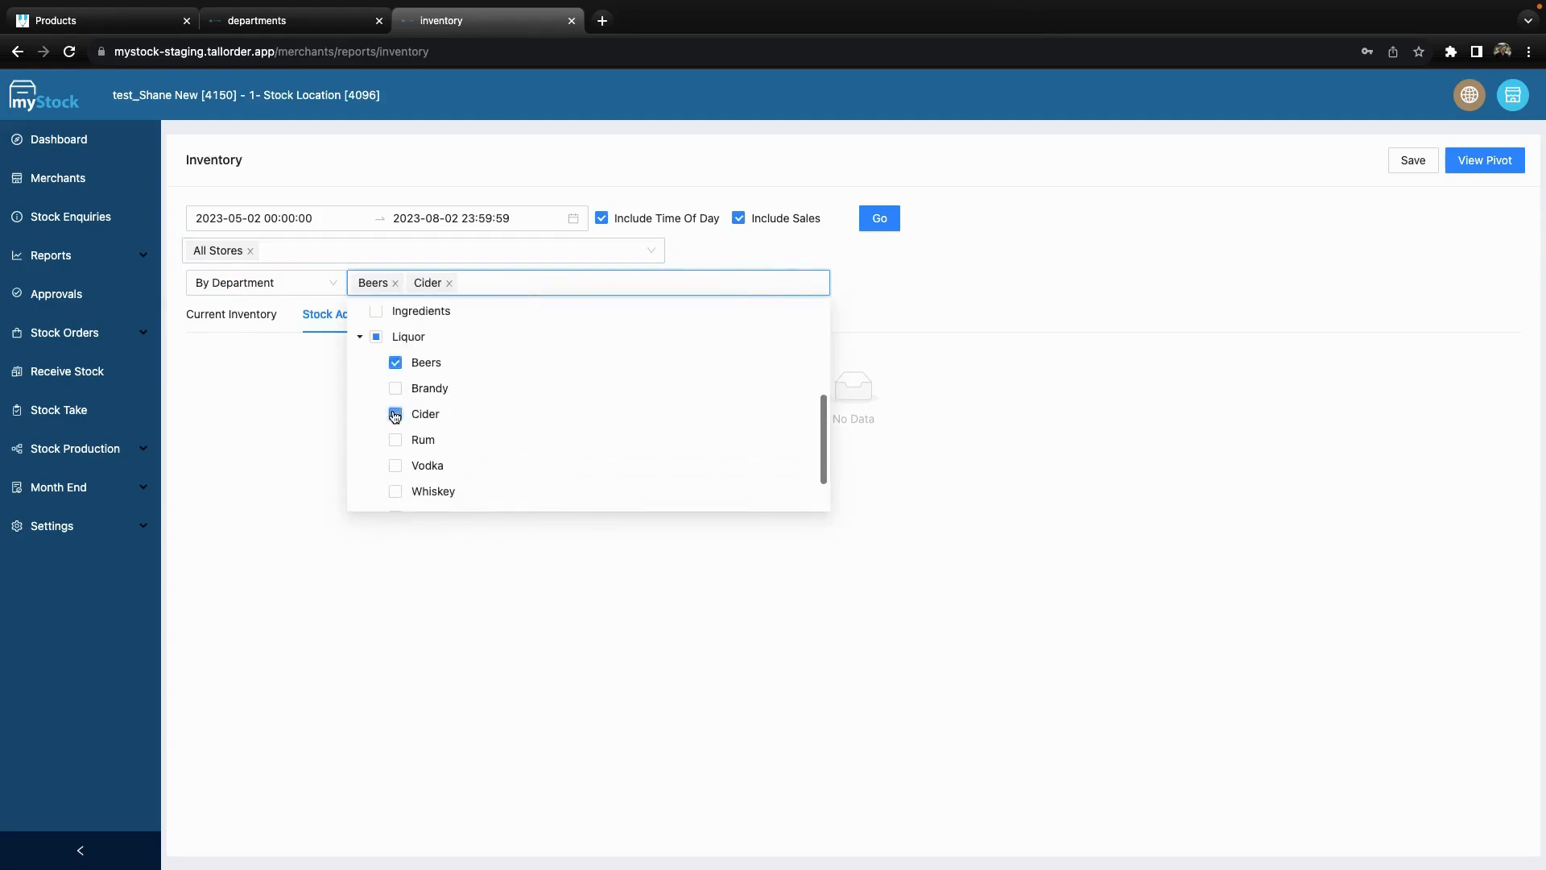
{"action": "left_click", "coordinate": [886, 285]}
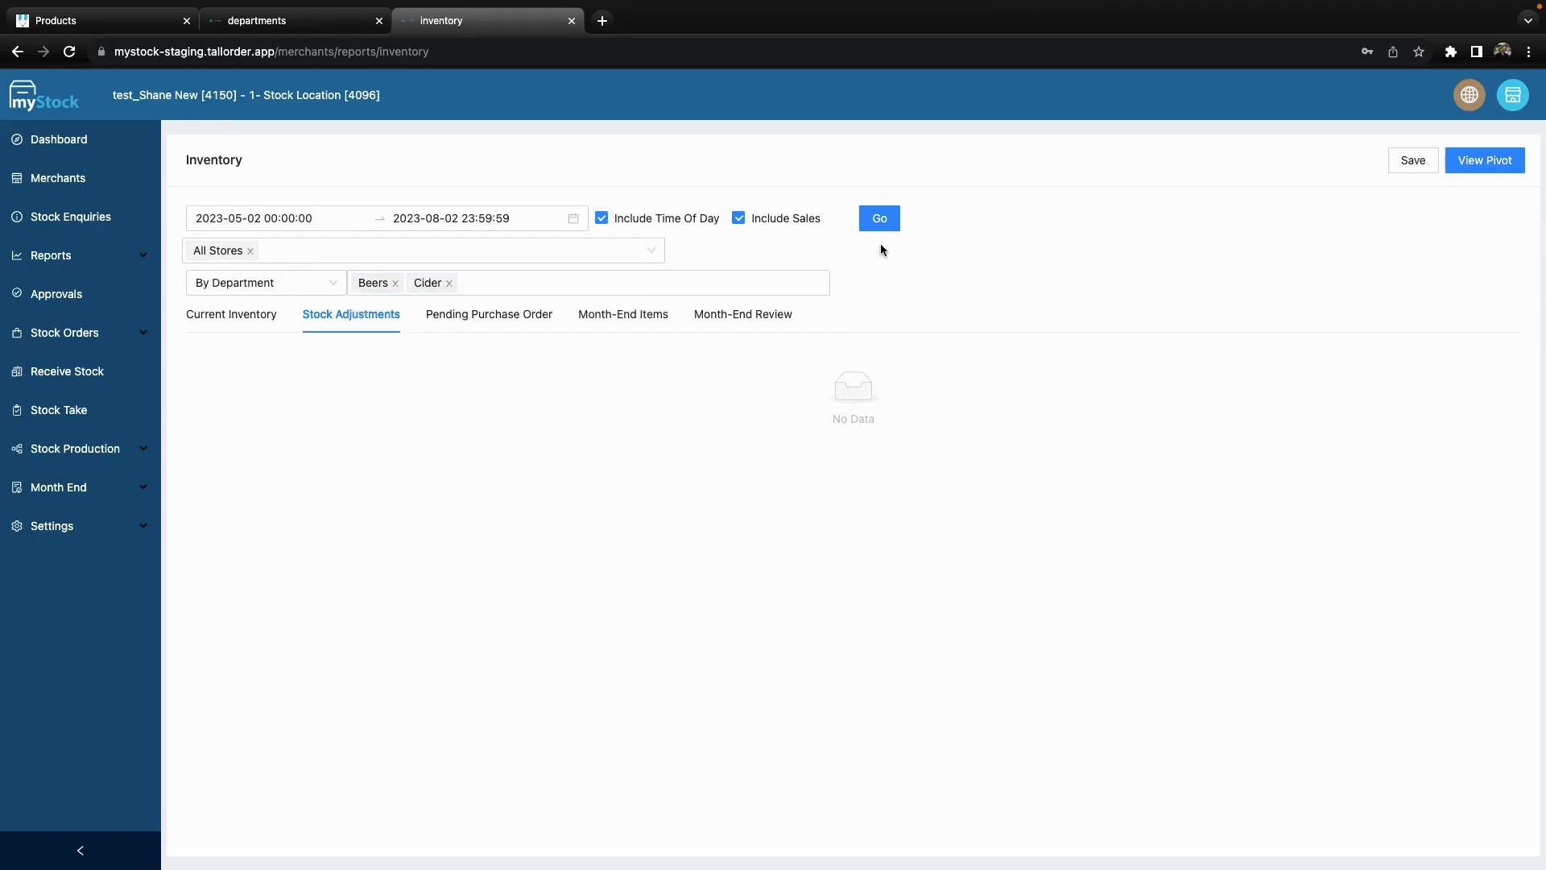
{"action": "left_click", "coordinate": [880, 223]}
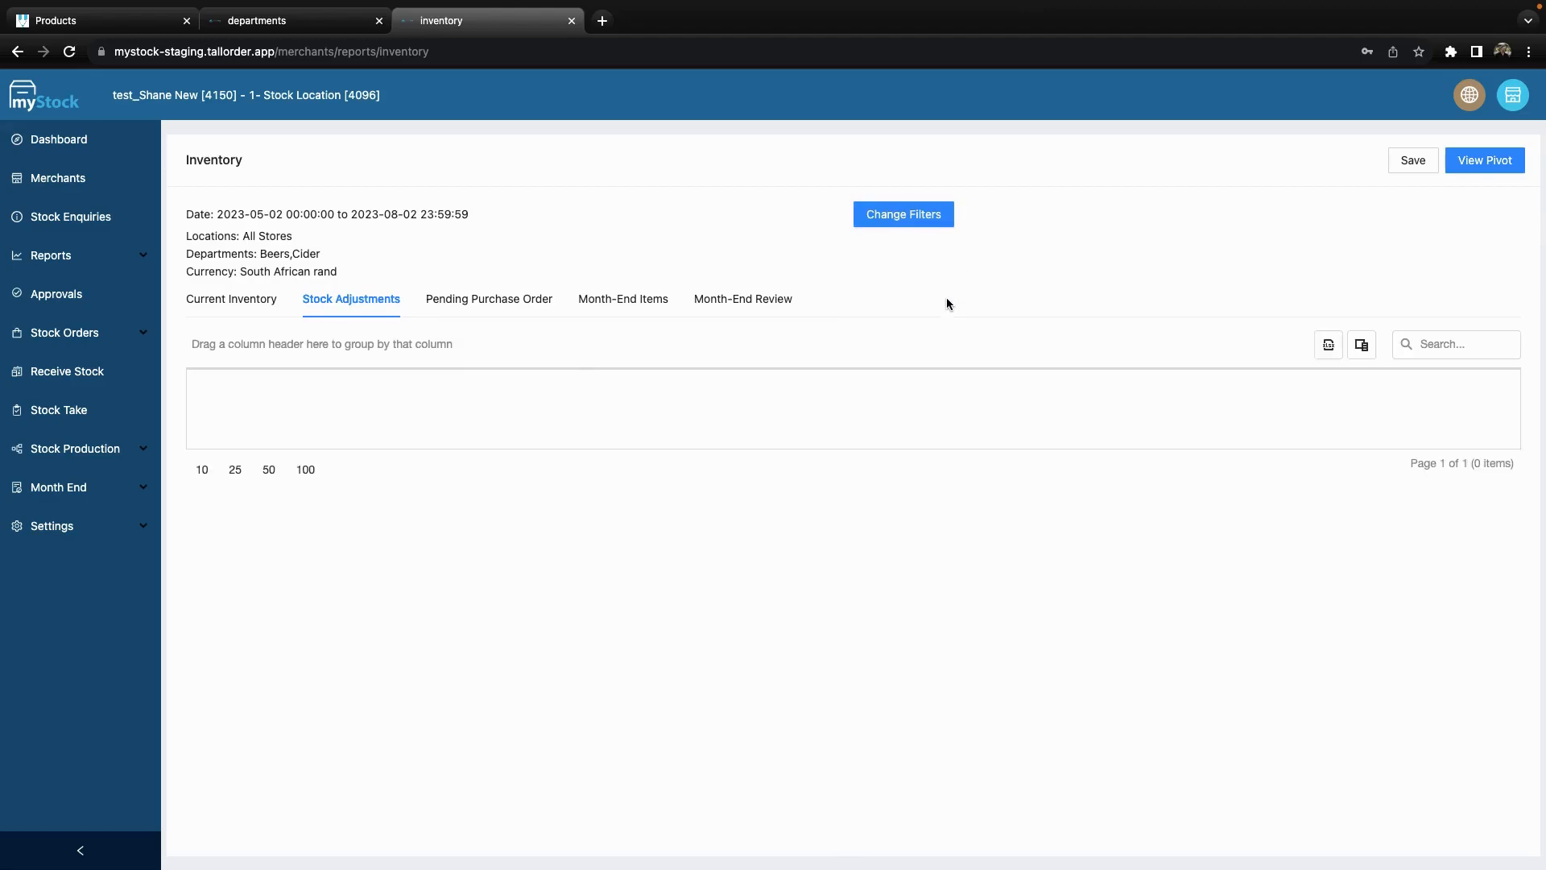
{"action": "scroll", "coordinate": [621, 475], "scroll_direction": "down", "scroll_amount": 5}
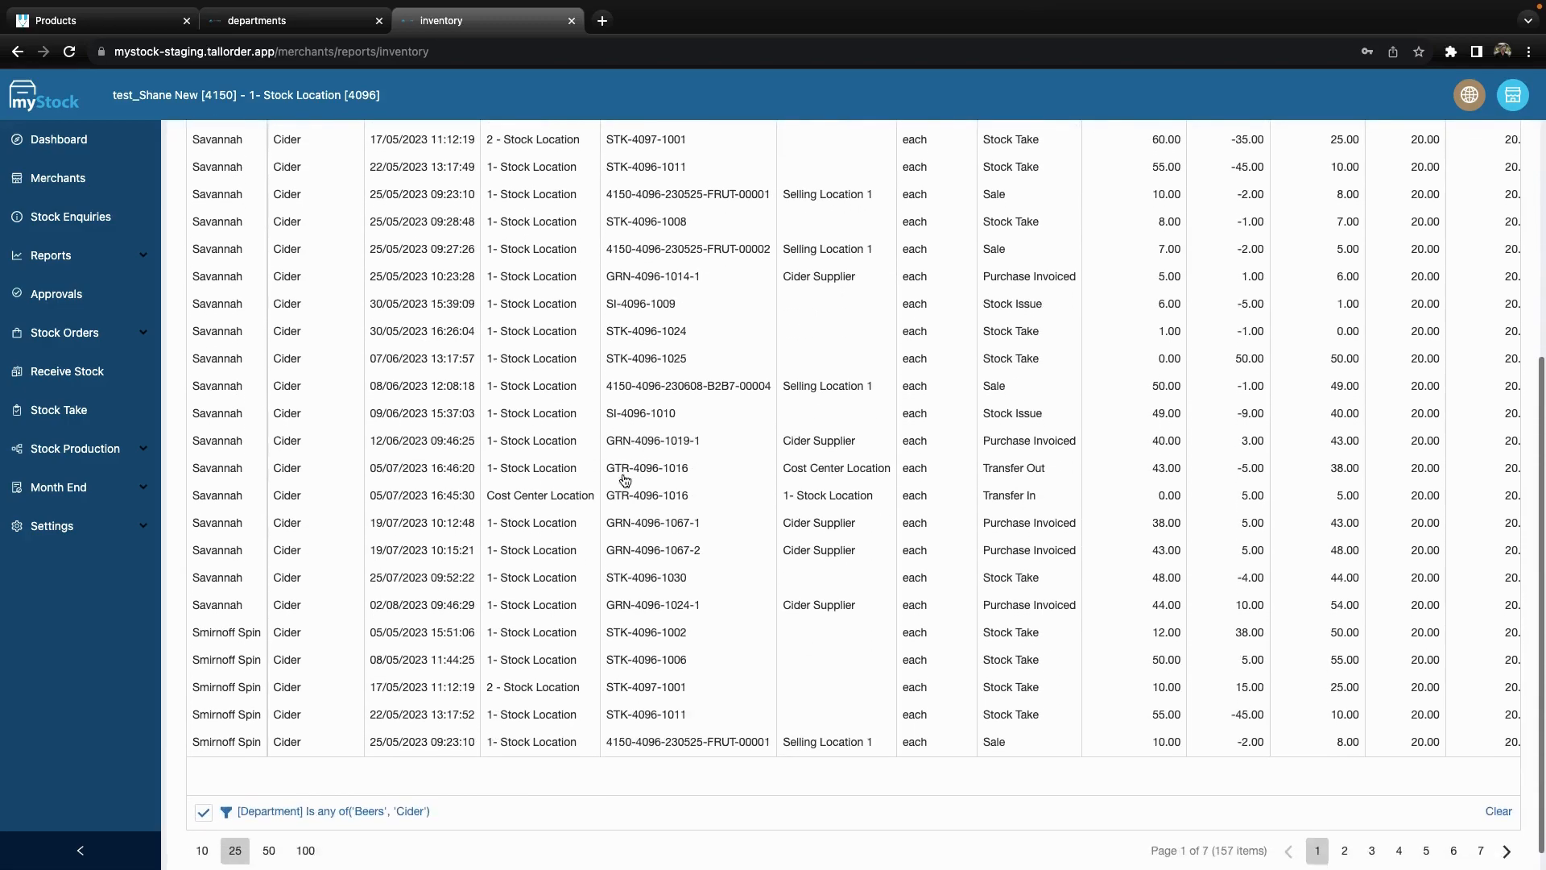
{"action": "scroll", "coordinate": [622, 481], "scroll_direction": "up", "scroll_amount": 5}
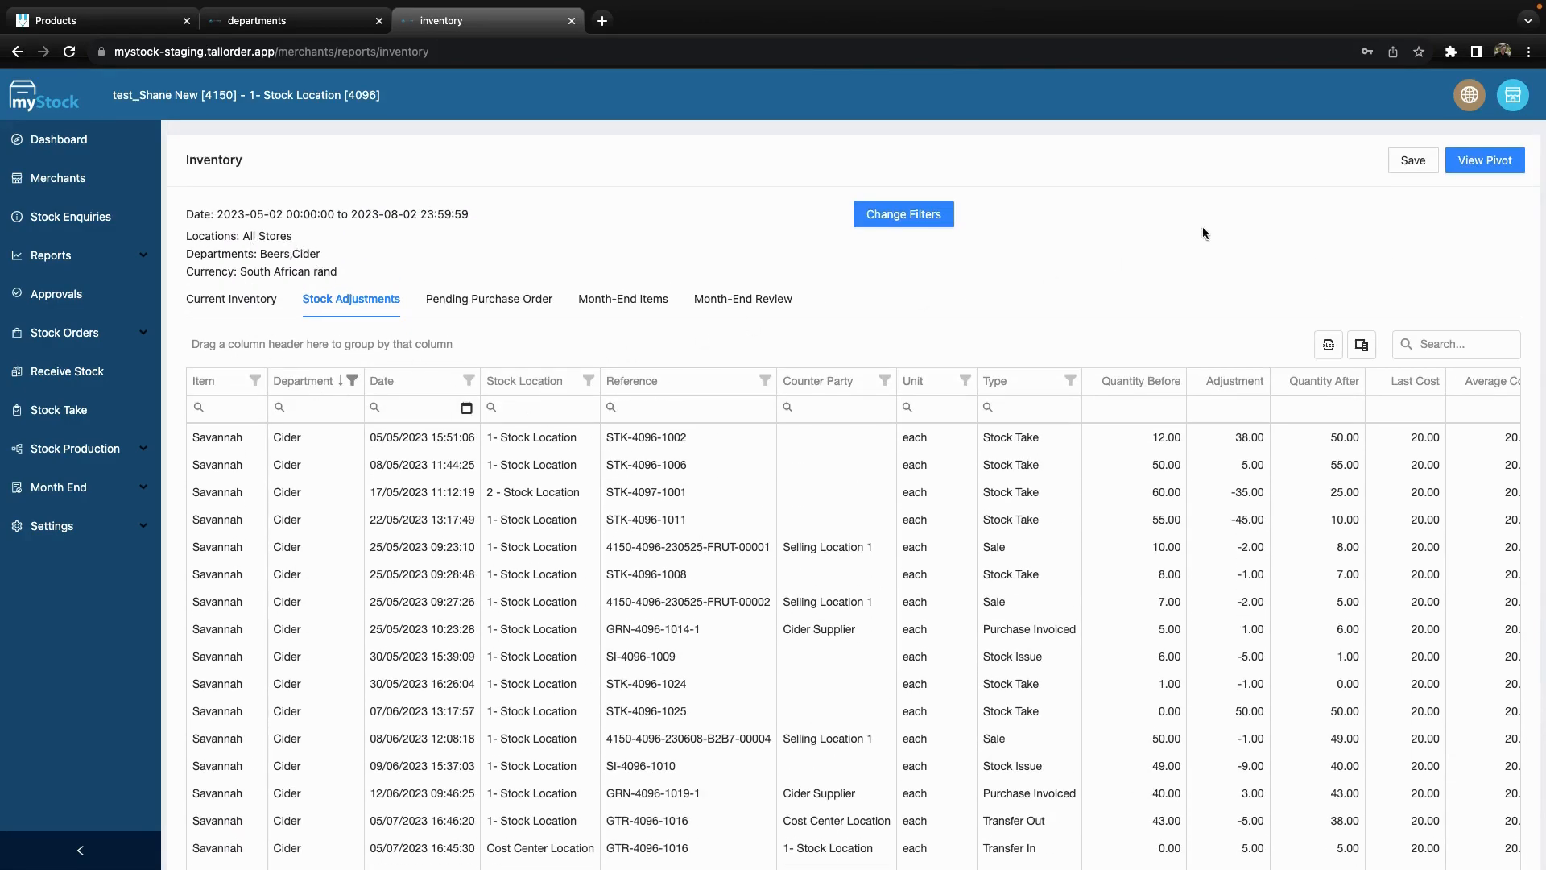
Save the report as "All Stores - Beer & Ciders" with a 7 Days date range and make it visible to all users
{"action": "left_click", "coordinate": [1415, 164]}
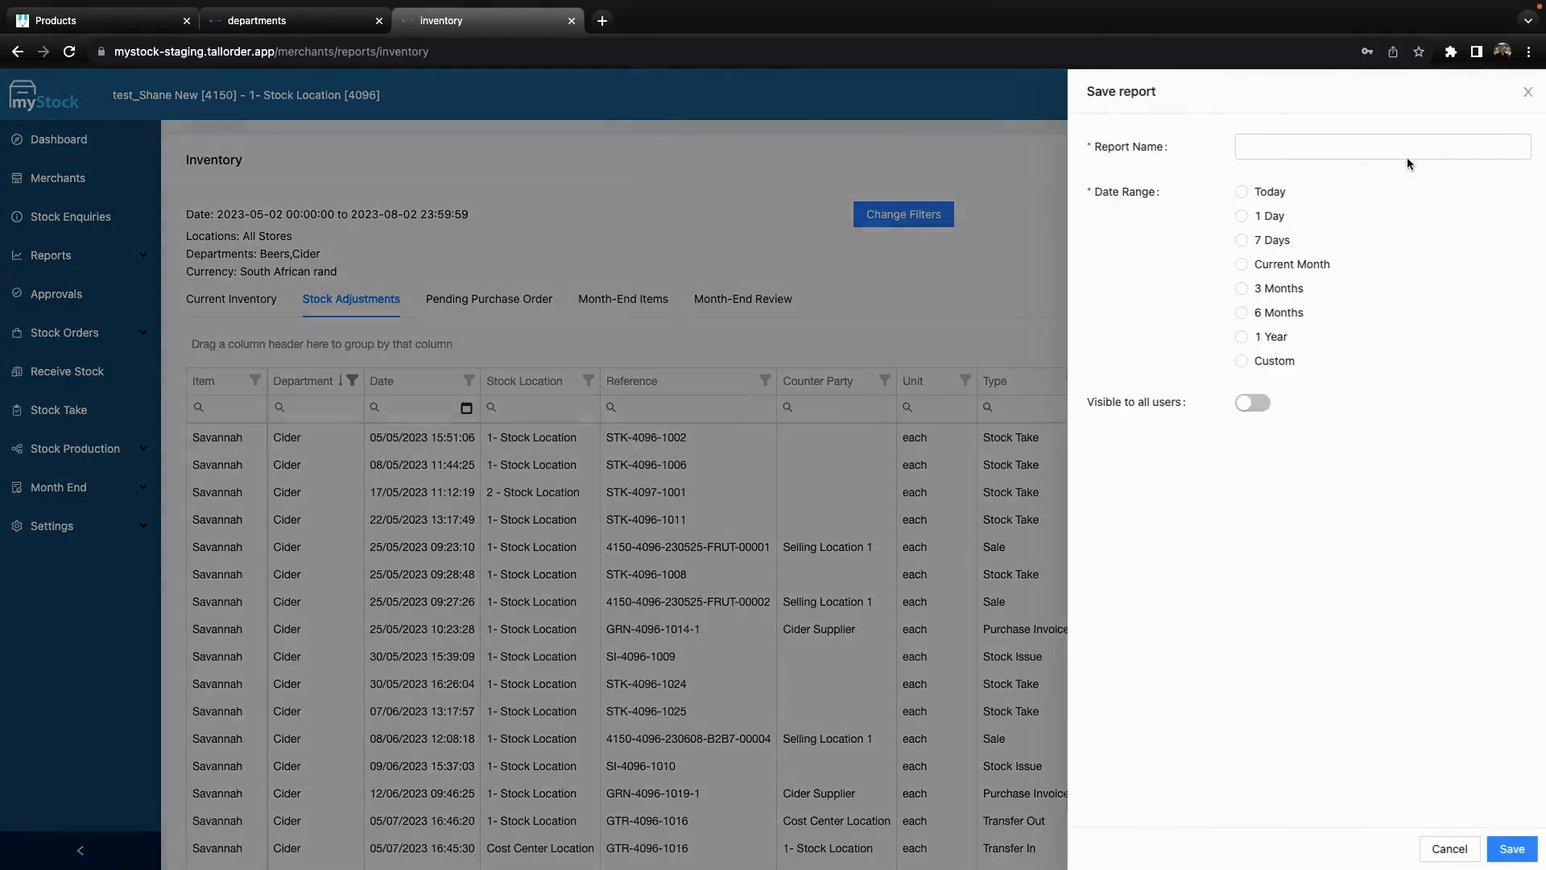
{"action": "left_click", "coordinate": [1247, 147]}
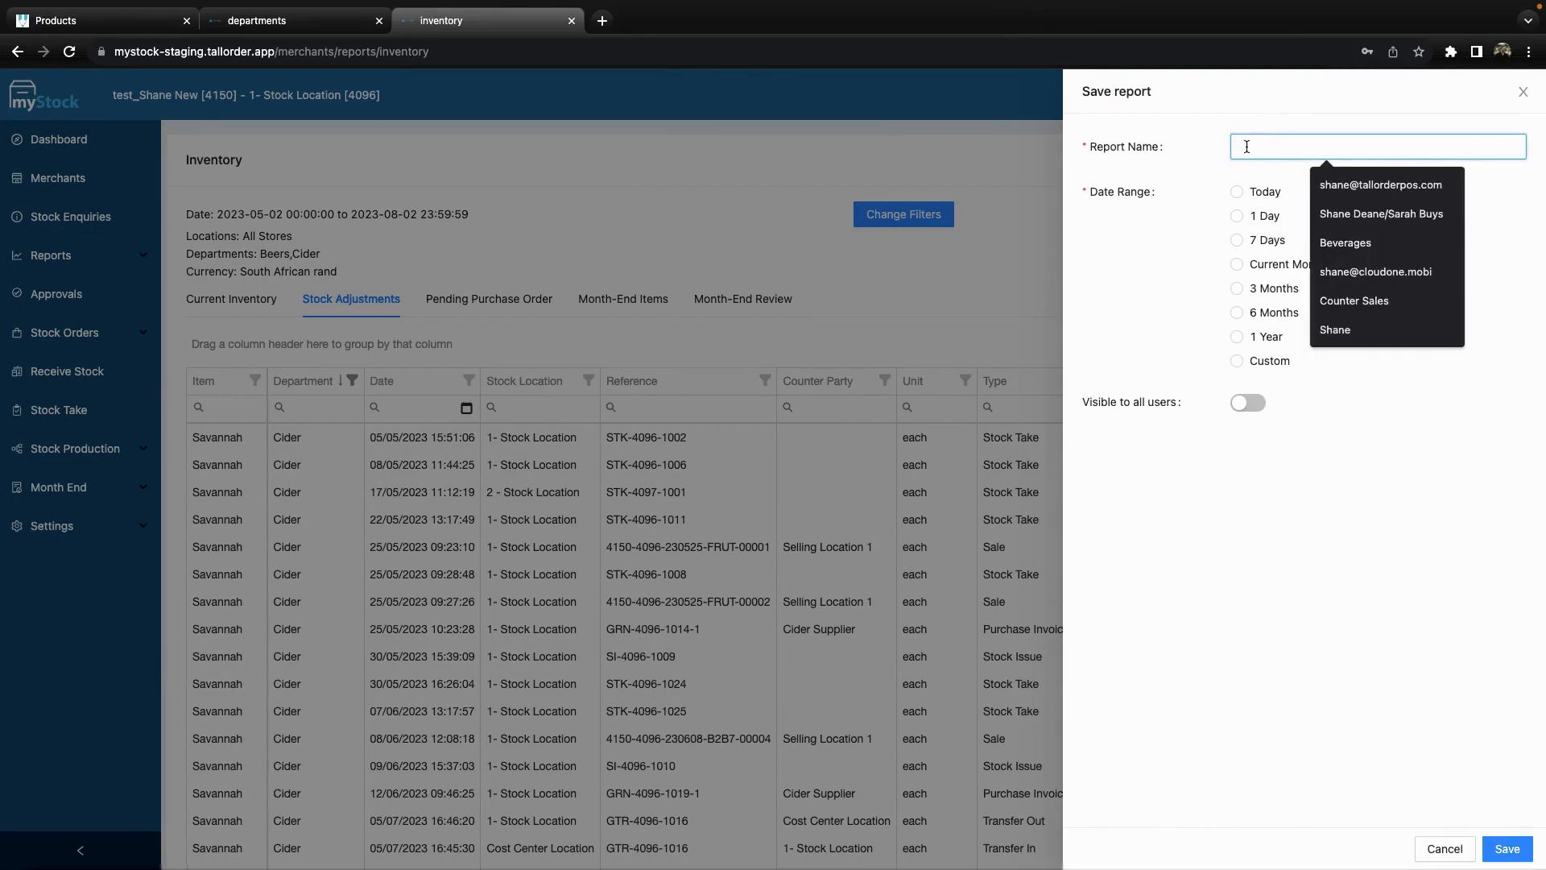
{"action": "type", "text": "All Stores - Beer & Ciders"}
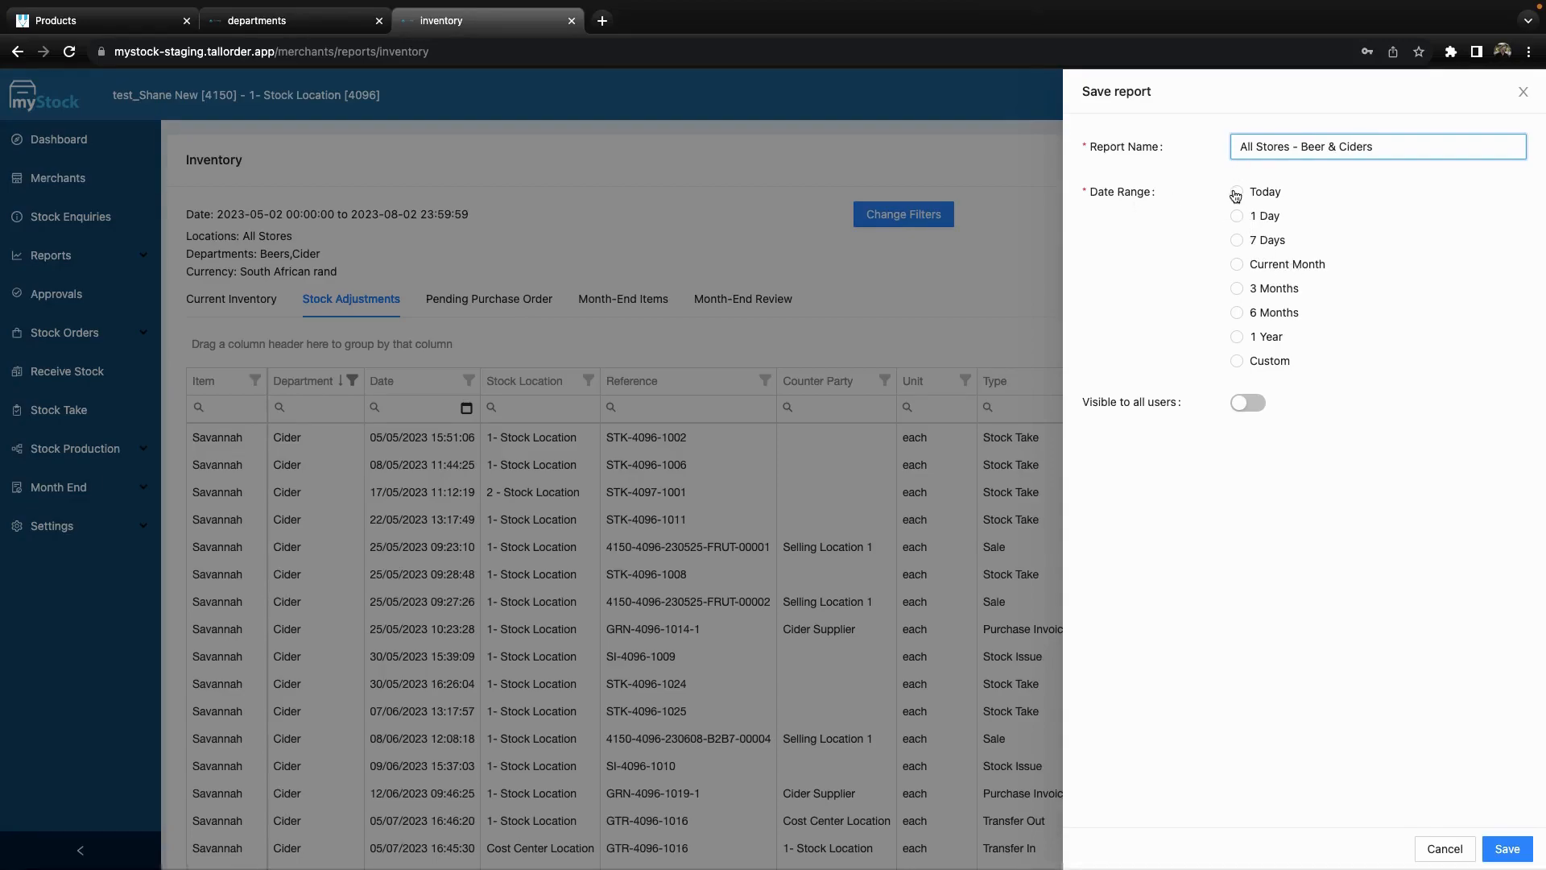
{"action": "left_click", "coordinate": [1237, 240]}
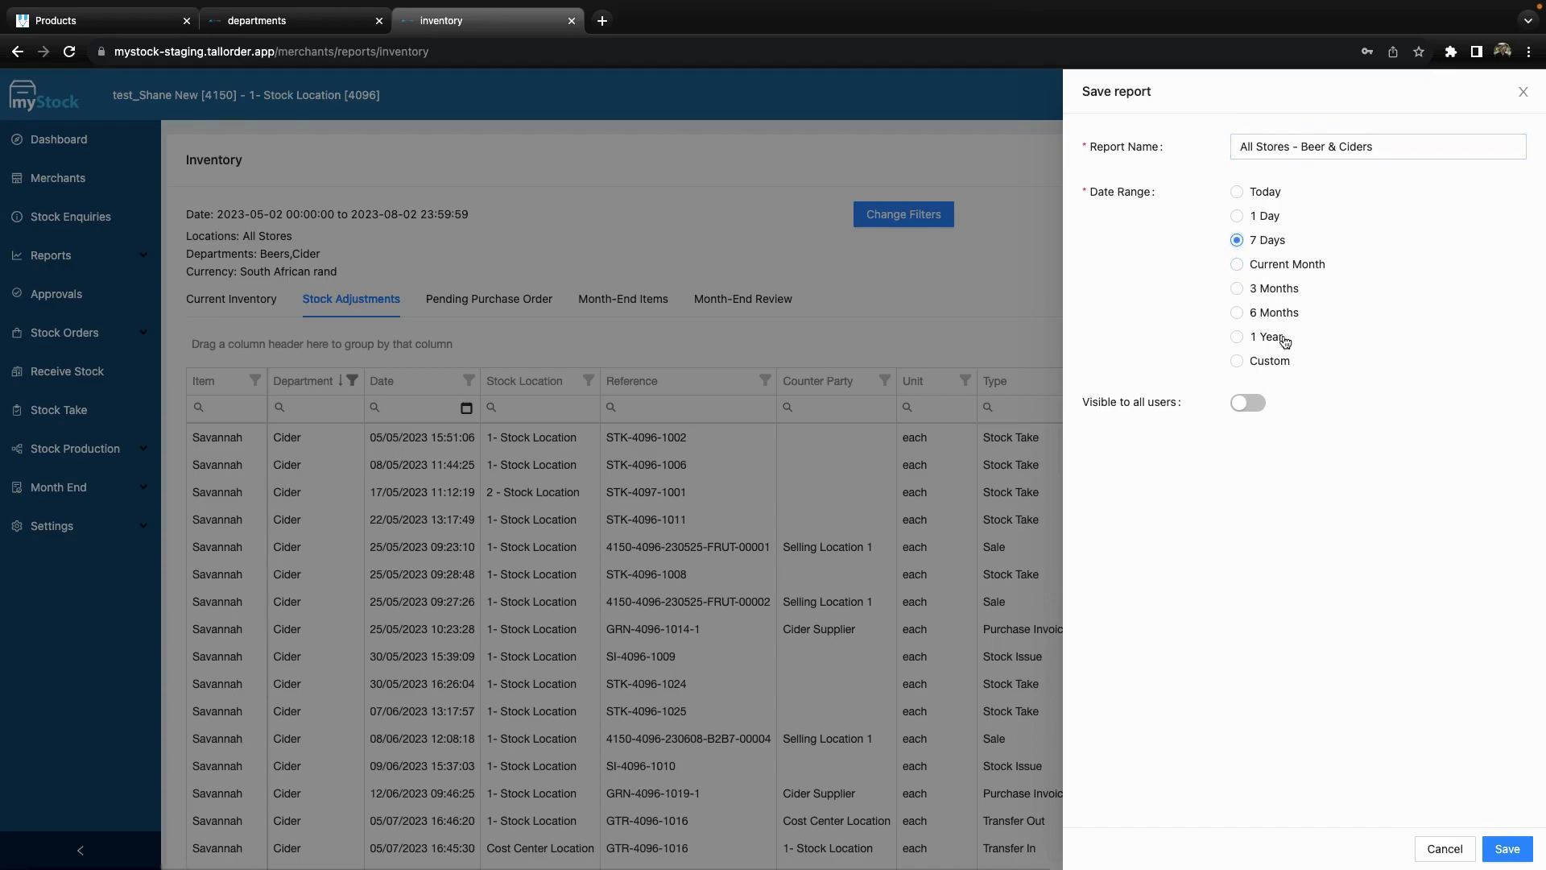
{"action": "left_click", "coordinate": [1250, 407]}
{"action": "left_click", "coordinate": [1509, 850]}
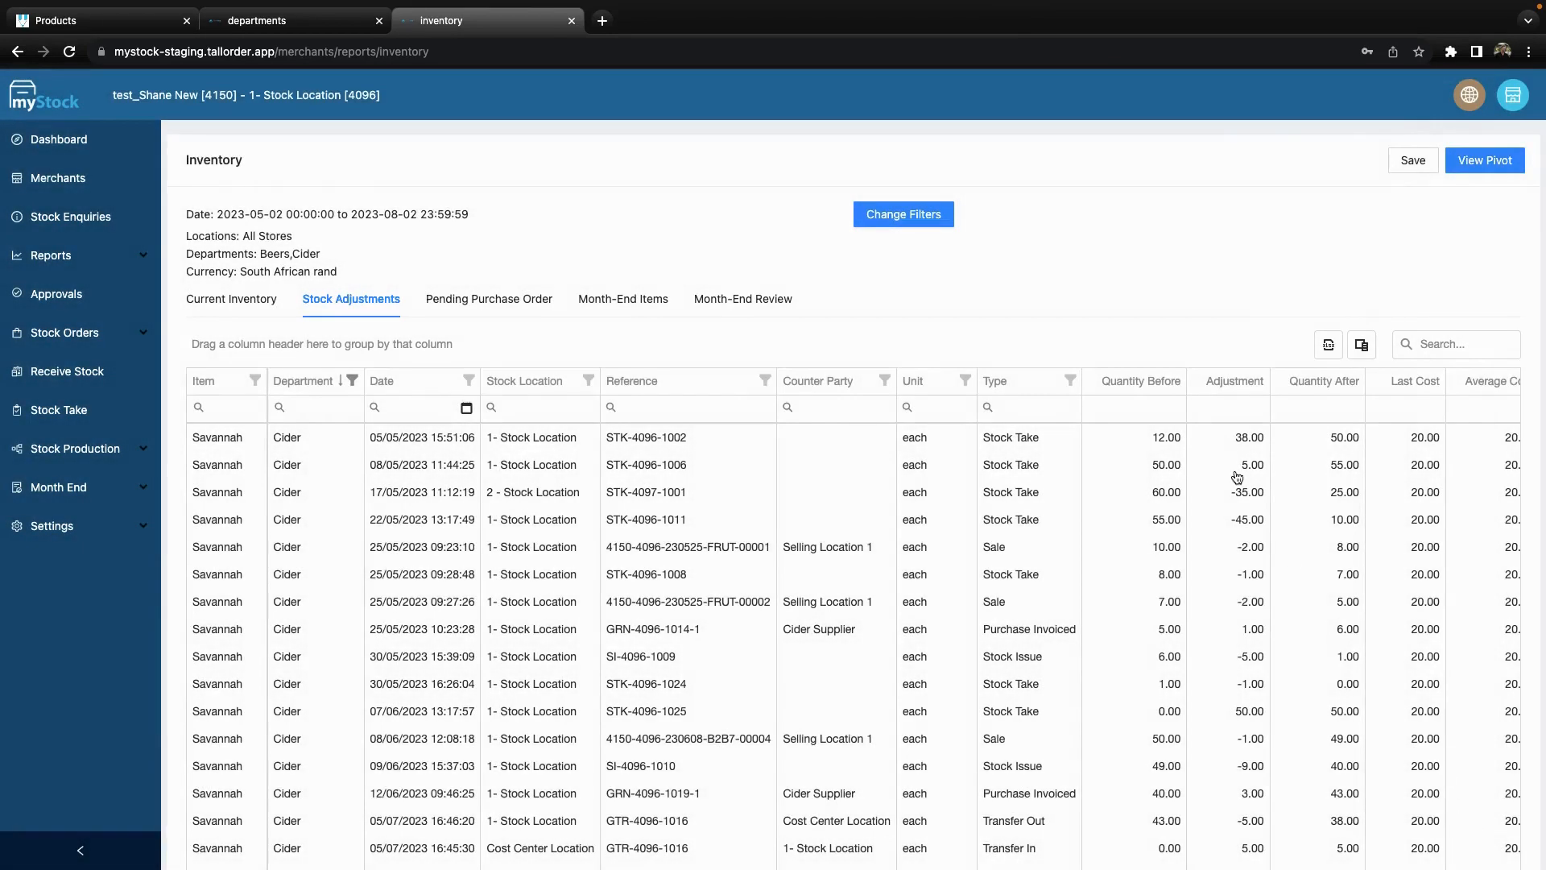
Open the saved Liquor & Beverages report from All Reports in myReports
{"action": "left_click", "coordinate": [65, 257]}
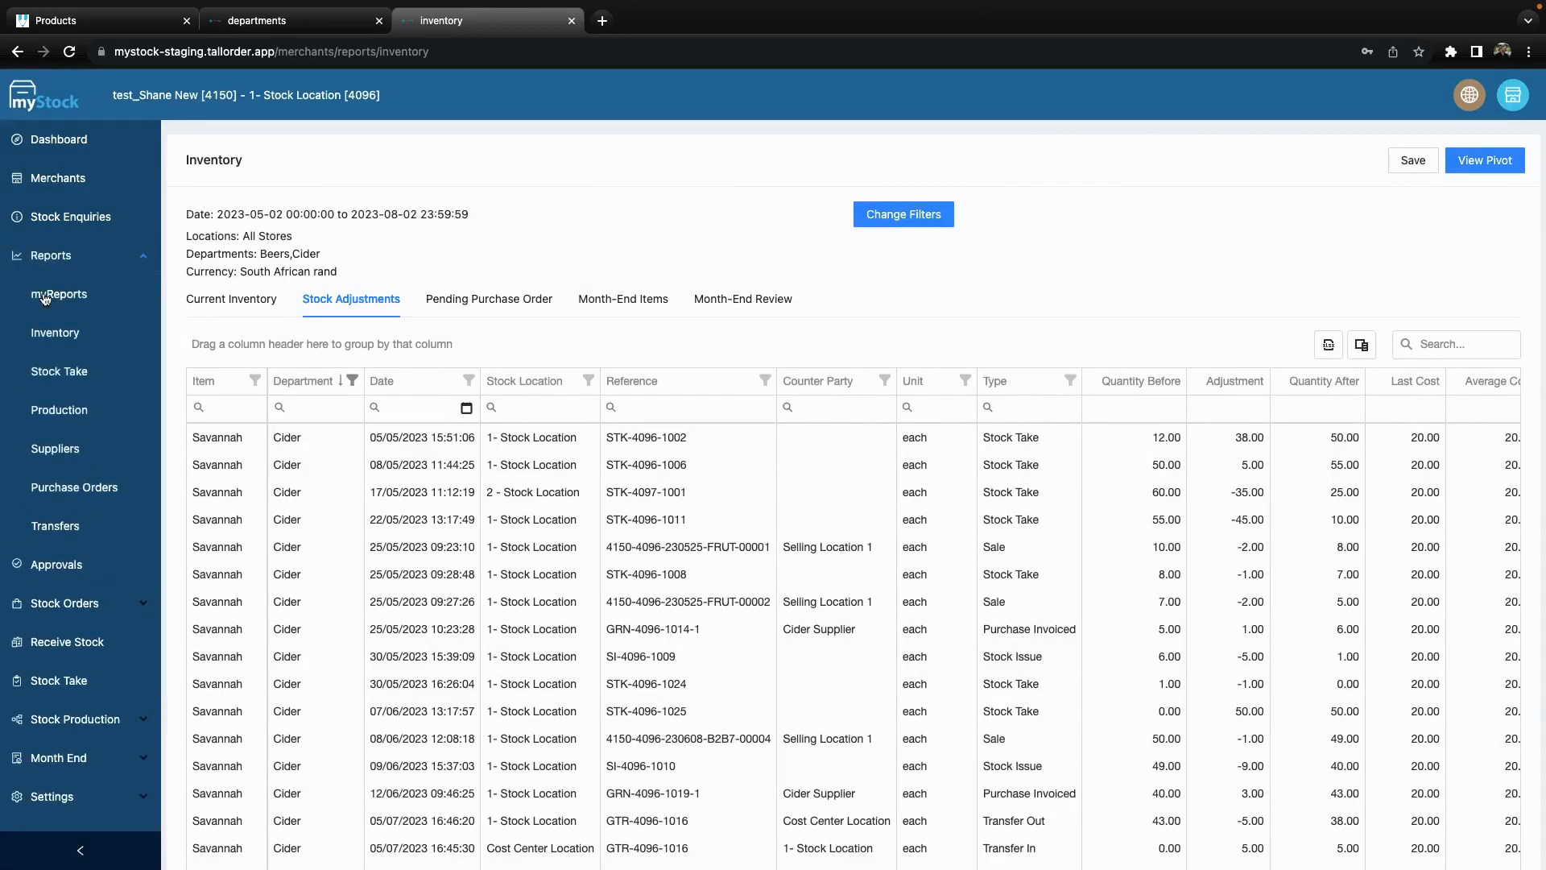
{"action": "left_click", "coordinate": [88, 302]}
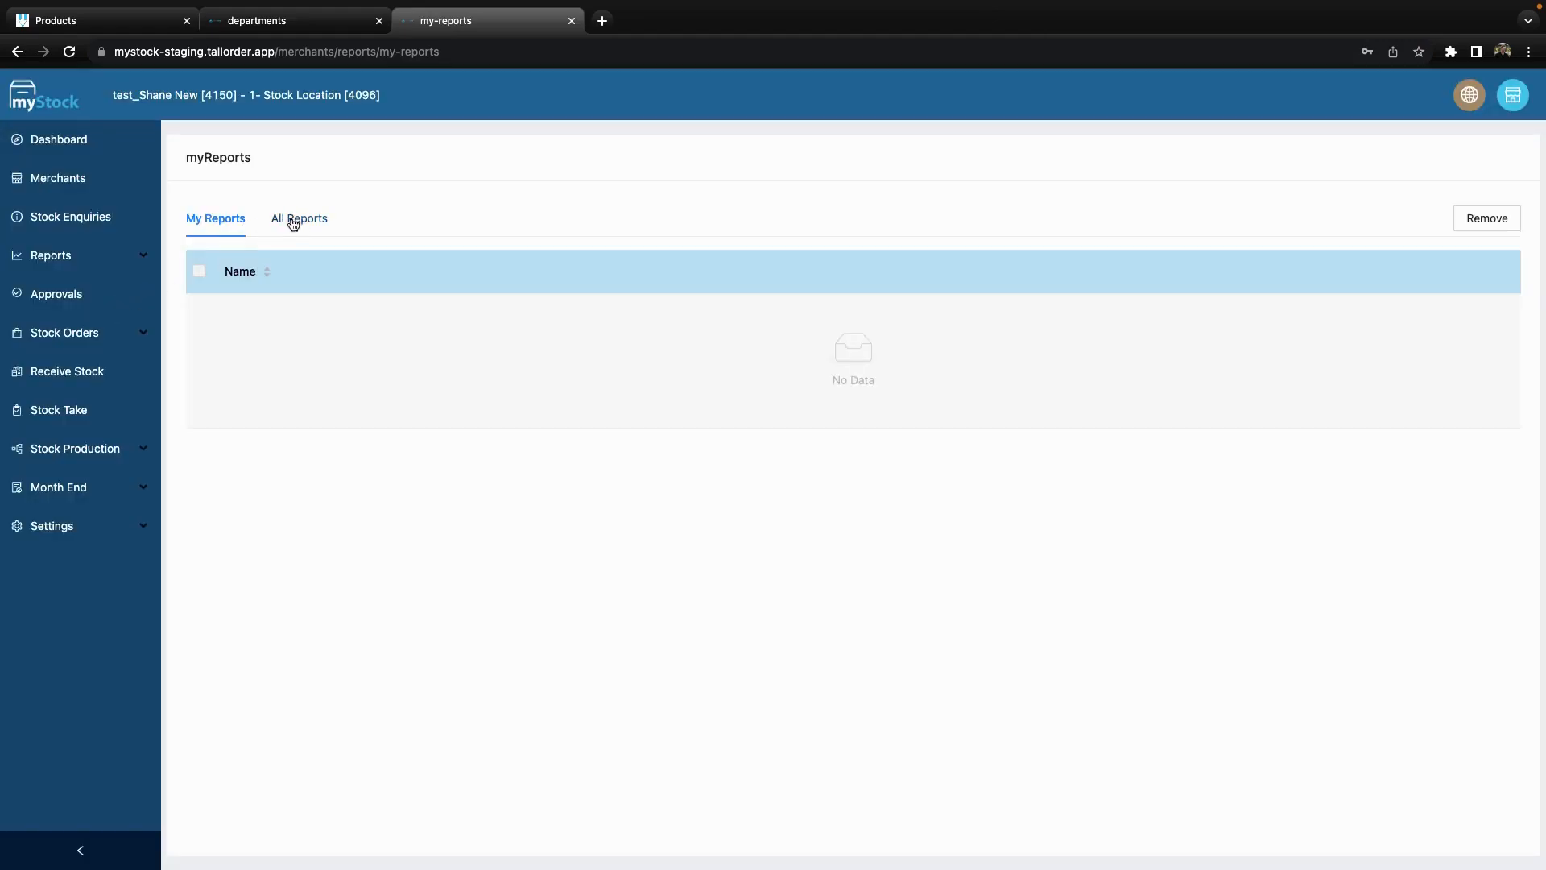
{"action": "left_click", "coordinate": [305, 224]}
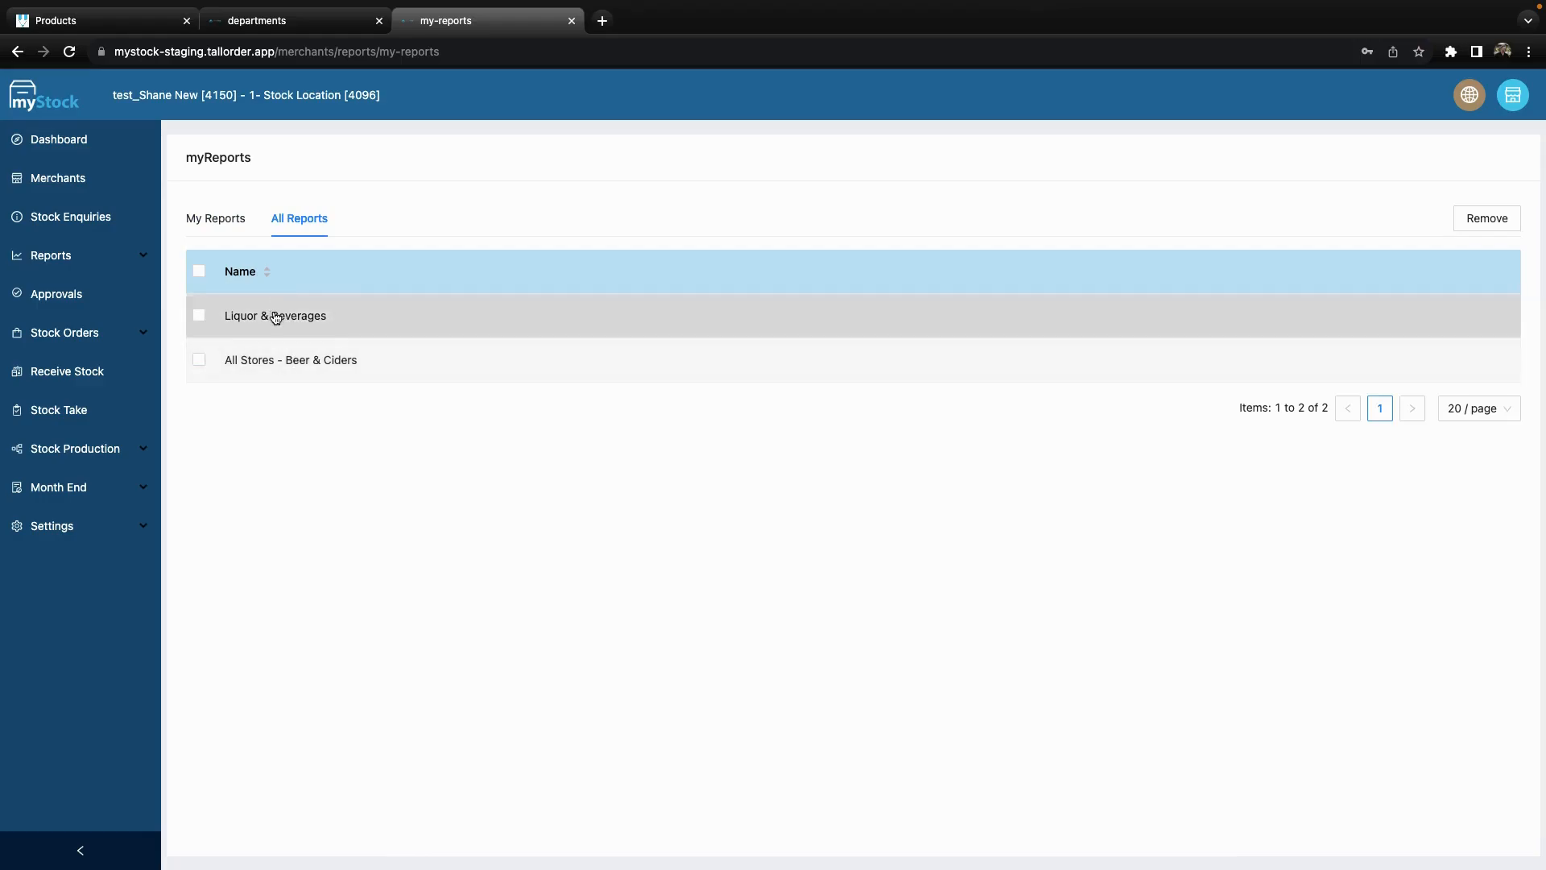
{"action": "left_click", "coordinate": [275, 316]}
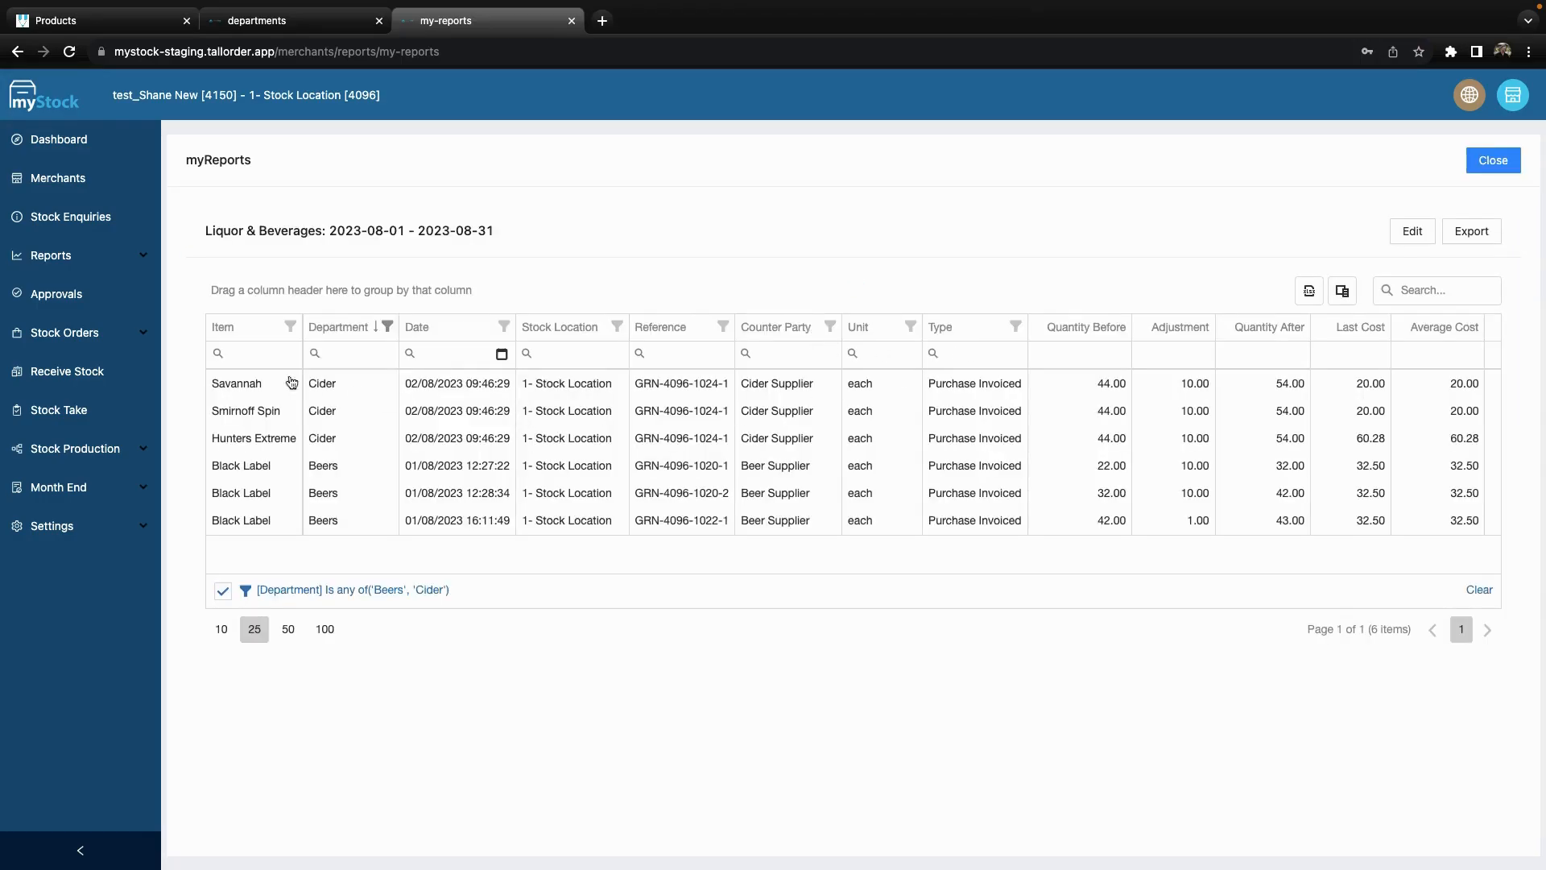
Review the Department column's filter conditions and values and the report's export formats without choosing any
{"action": "left_click", "coordinate": [217, 353]}
{"action": "left_click", "coordinate": [314, 352]}
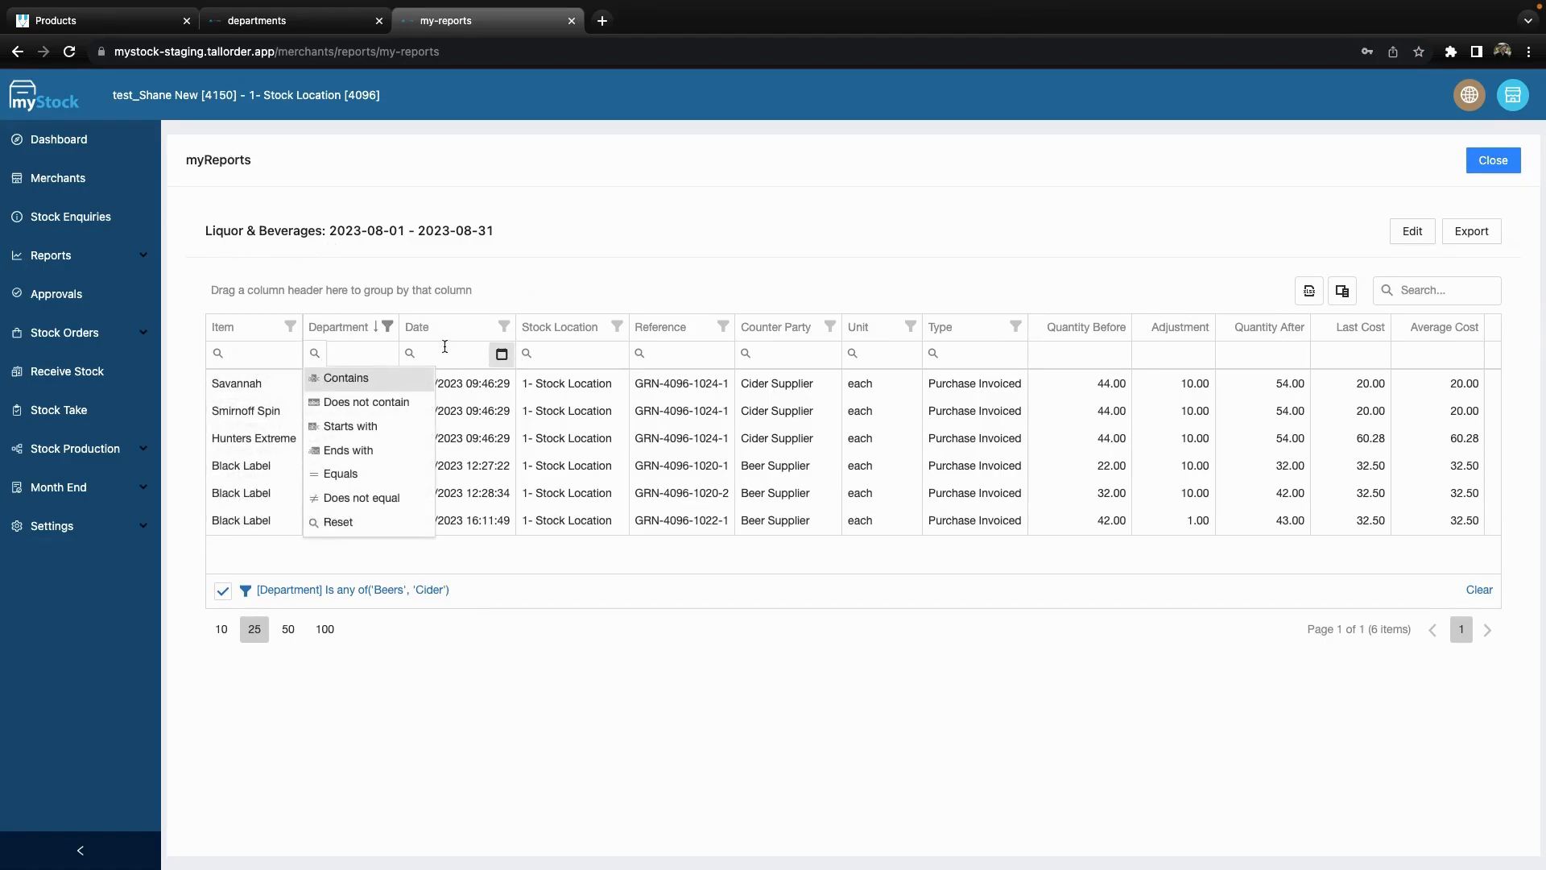
{"action": "left_click", "coordinate": [387, 326]}
{"action": "left_click", "coordinate": [388, 327]}
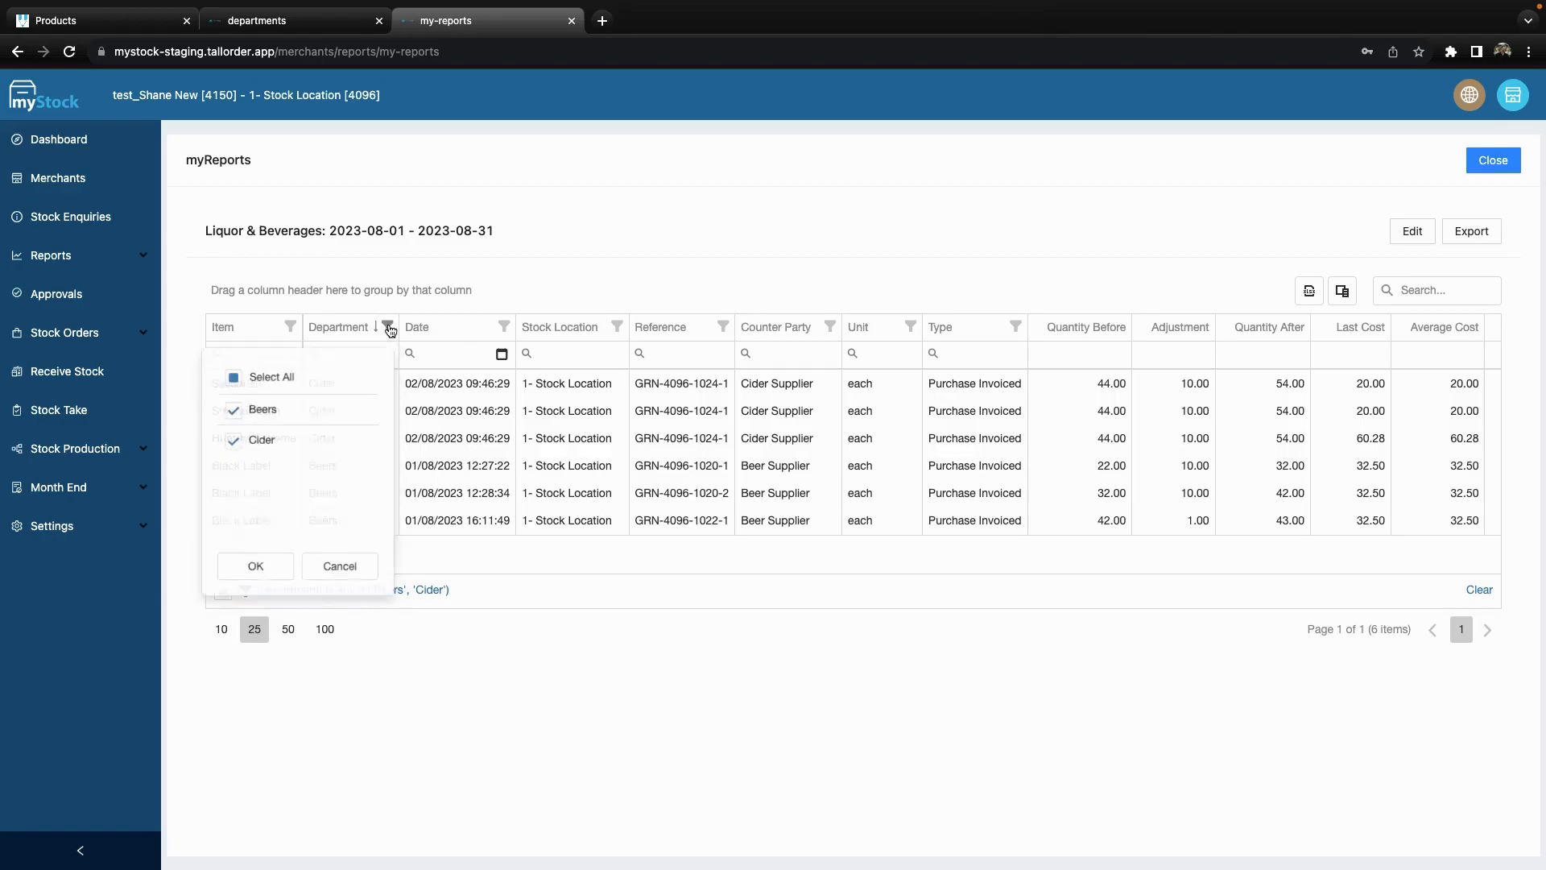
{"action": "left_click", "coordinate": [1472, 231]}
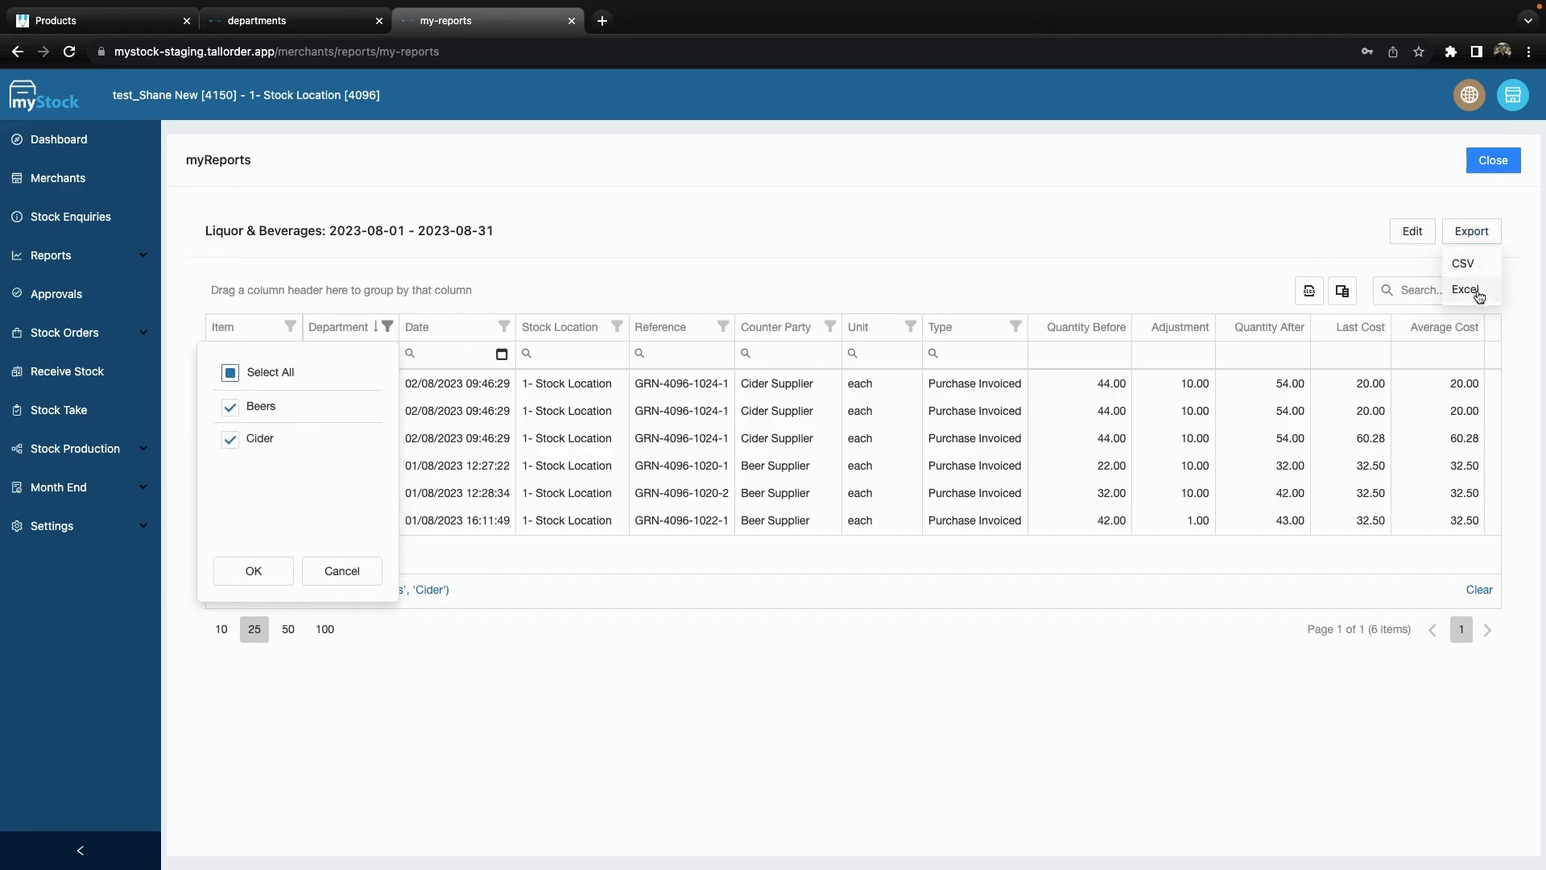
Open the Liquor & Beverages report's settings for editing, save them as they are, and close the report
{"action": "left_click", "coordinate": [1415, 232]}
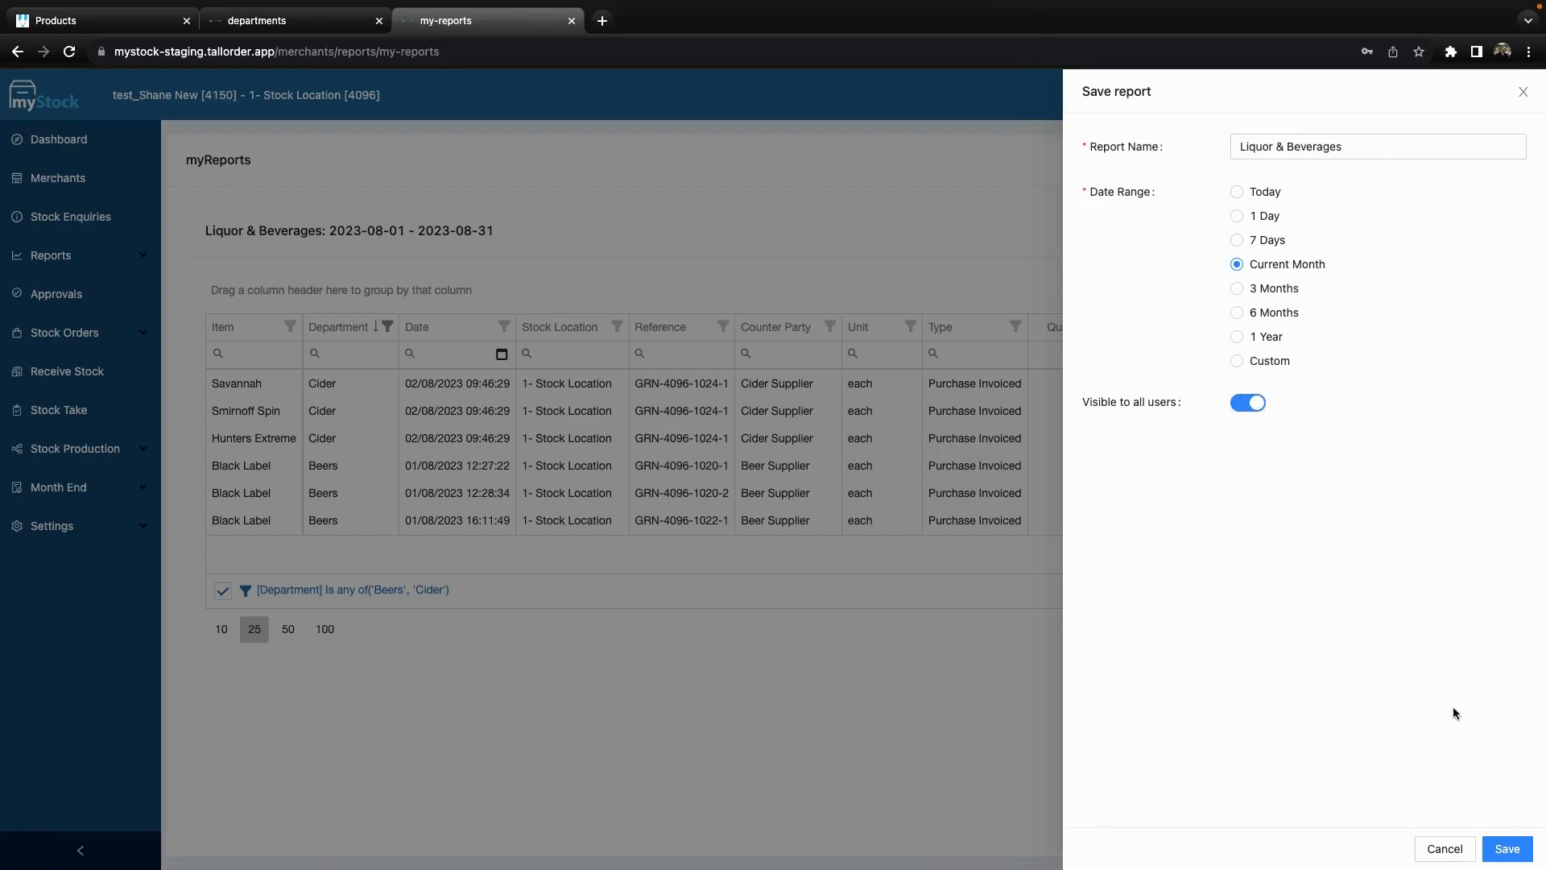
{"action": "left_click", "coordinate": [1503, 846]}
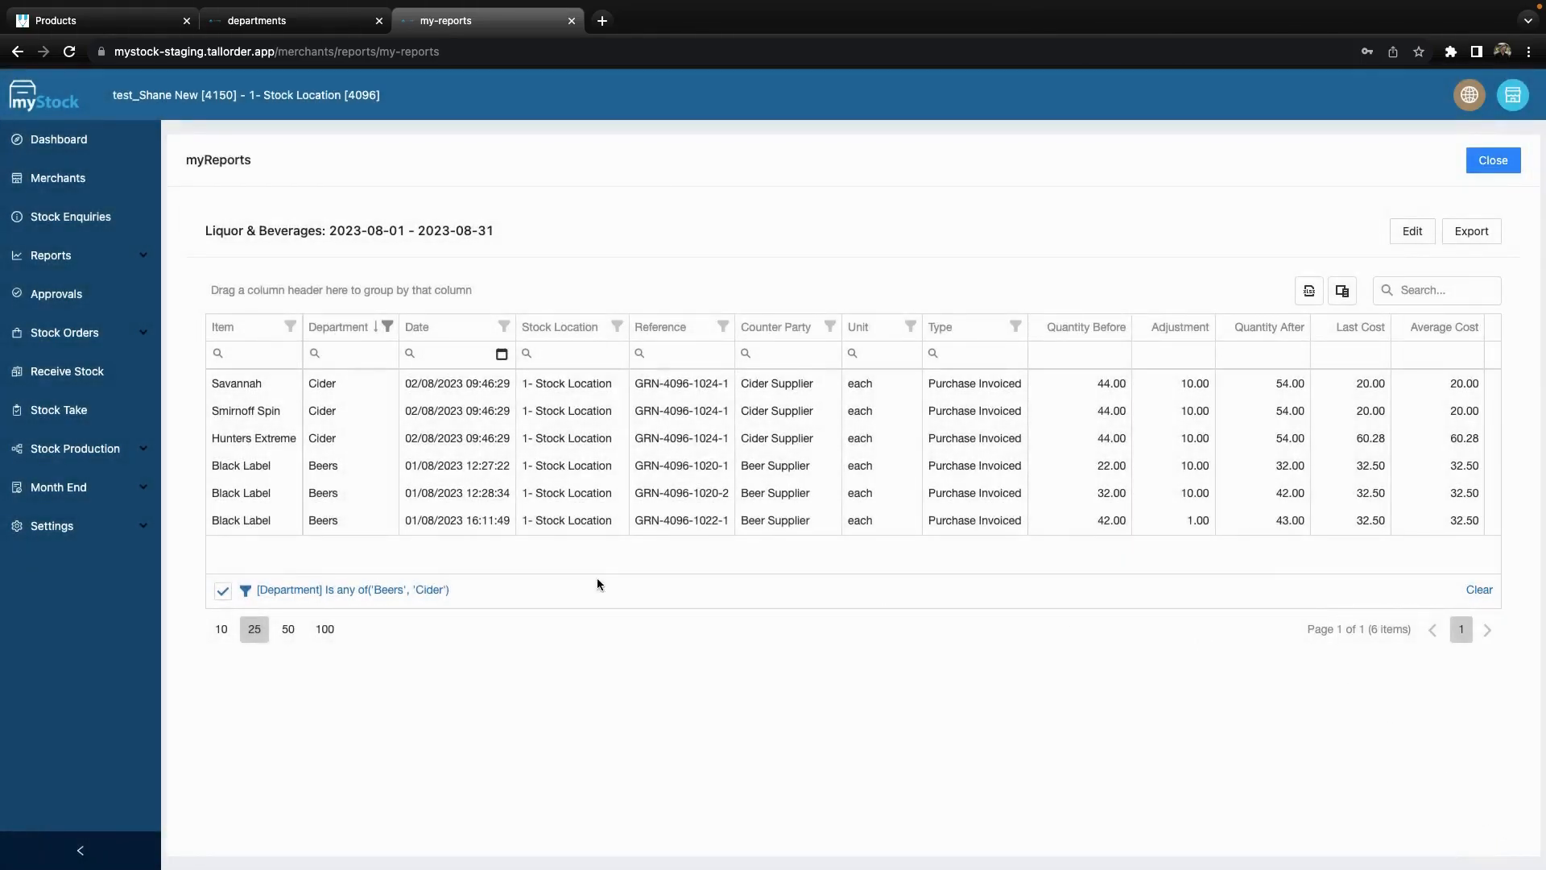
{"action": "left_click", "coordinate": [1474, 159]}
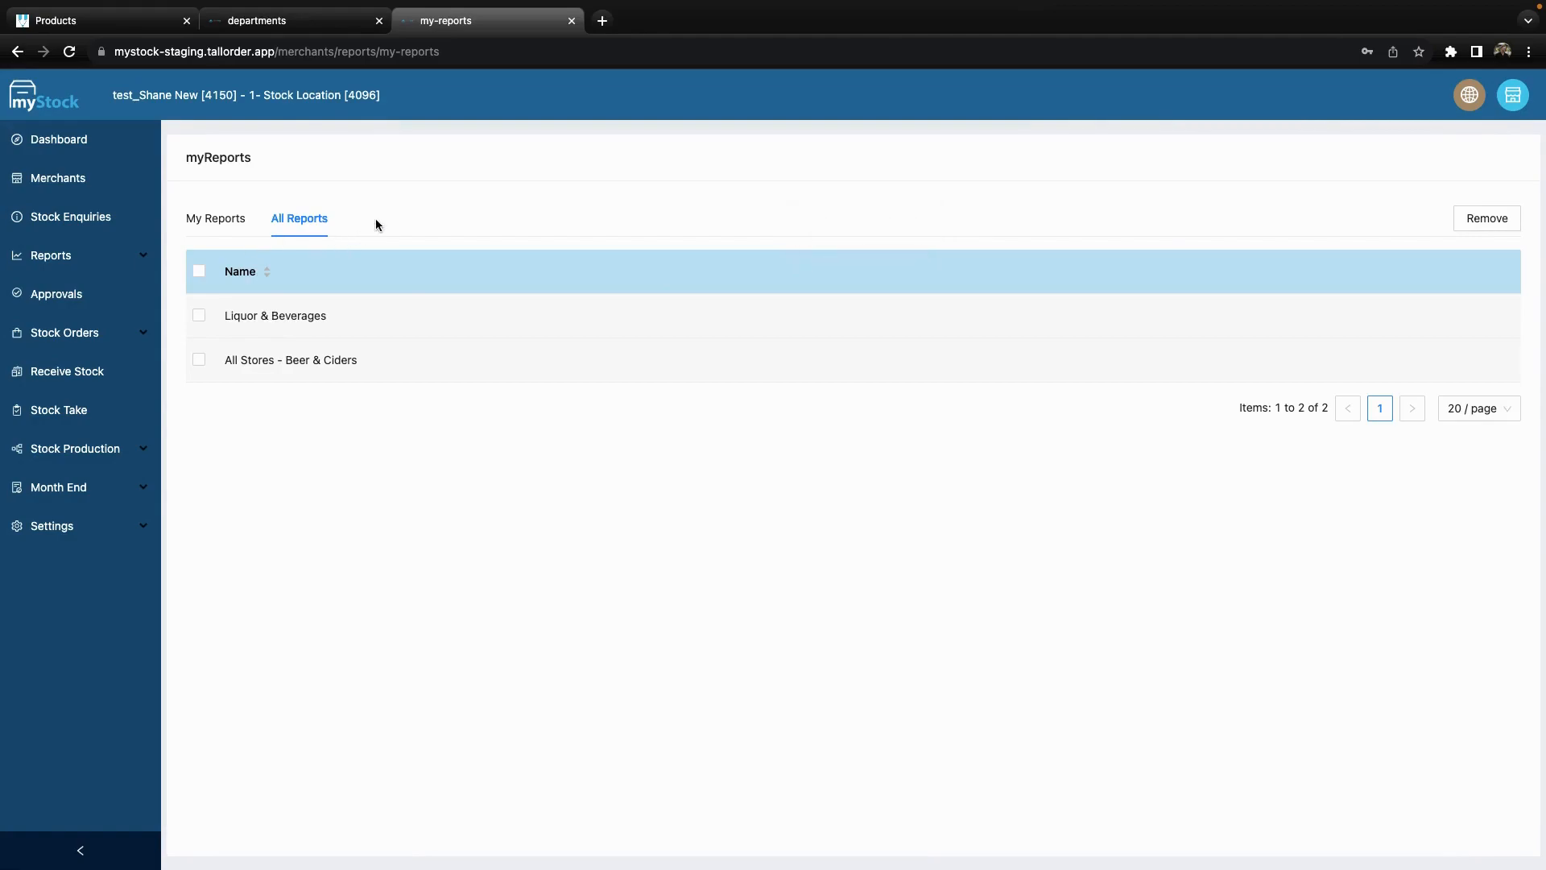
Generate the Inventory Stock Adjustments report for 1- Stock Location, from 2023-05-02 to 2023-08-02, with no department selected
{"action": "left_click", "coordinate": [117, 262]}
{"action": "left_click", "coordinate": [66, 333]}
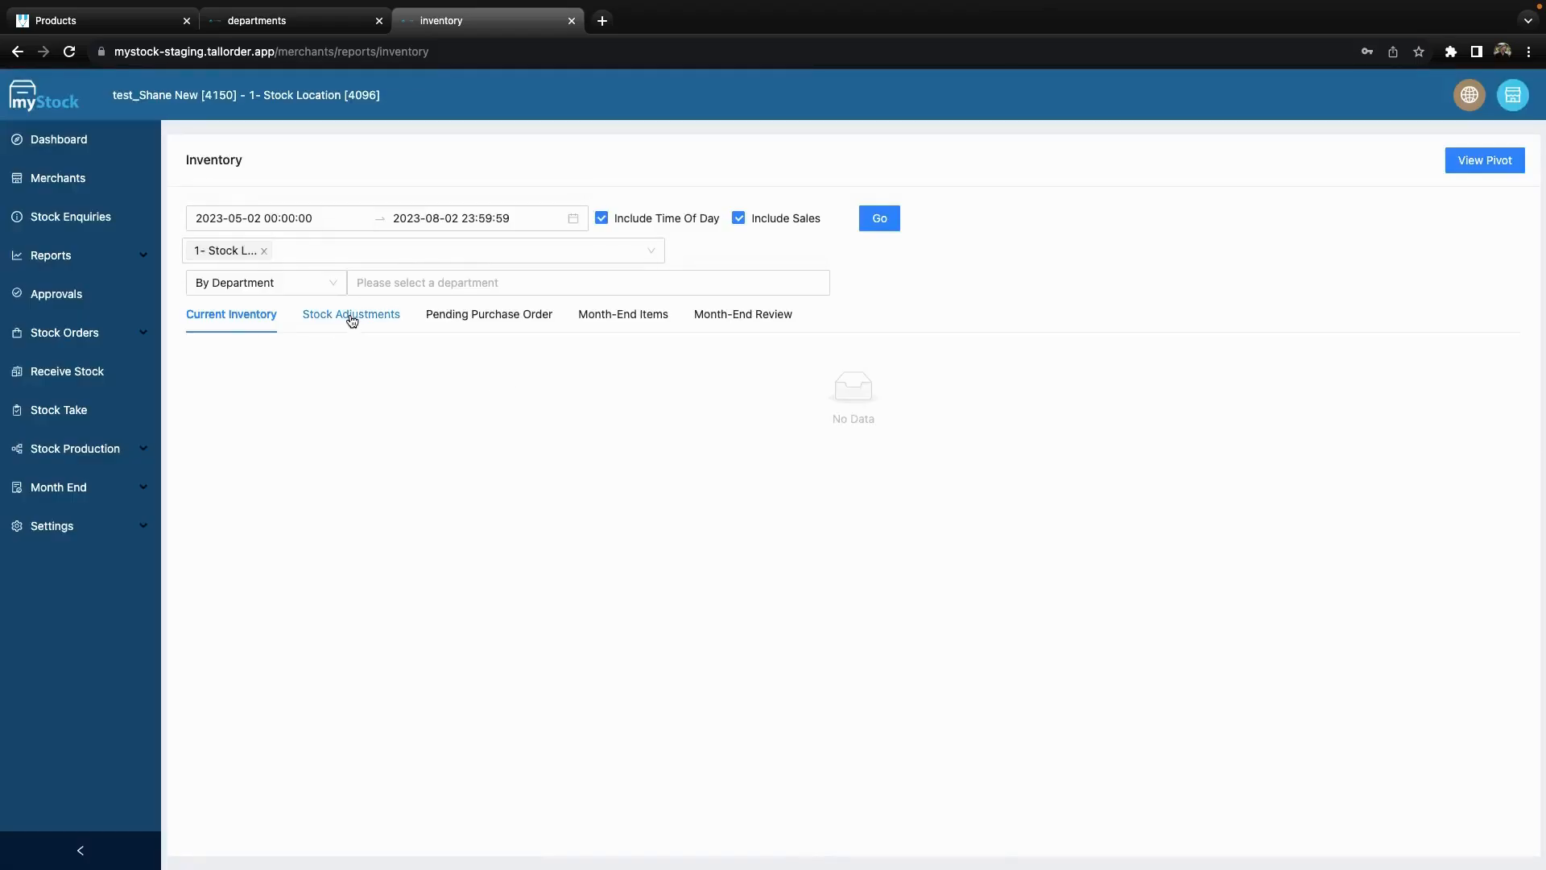
{"action": "left_click", "coordinate": [350, 314]}
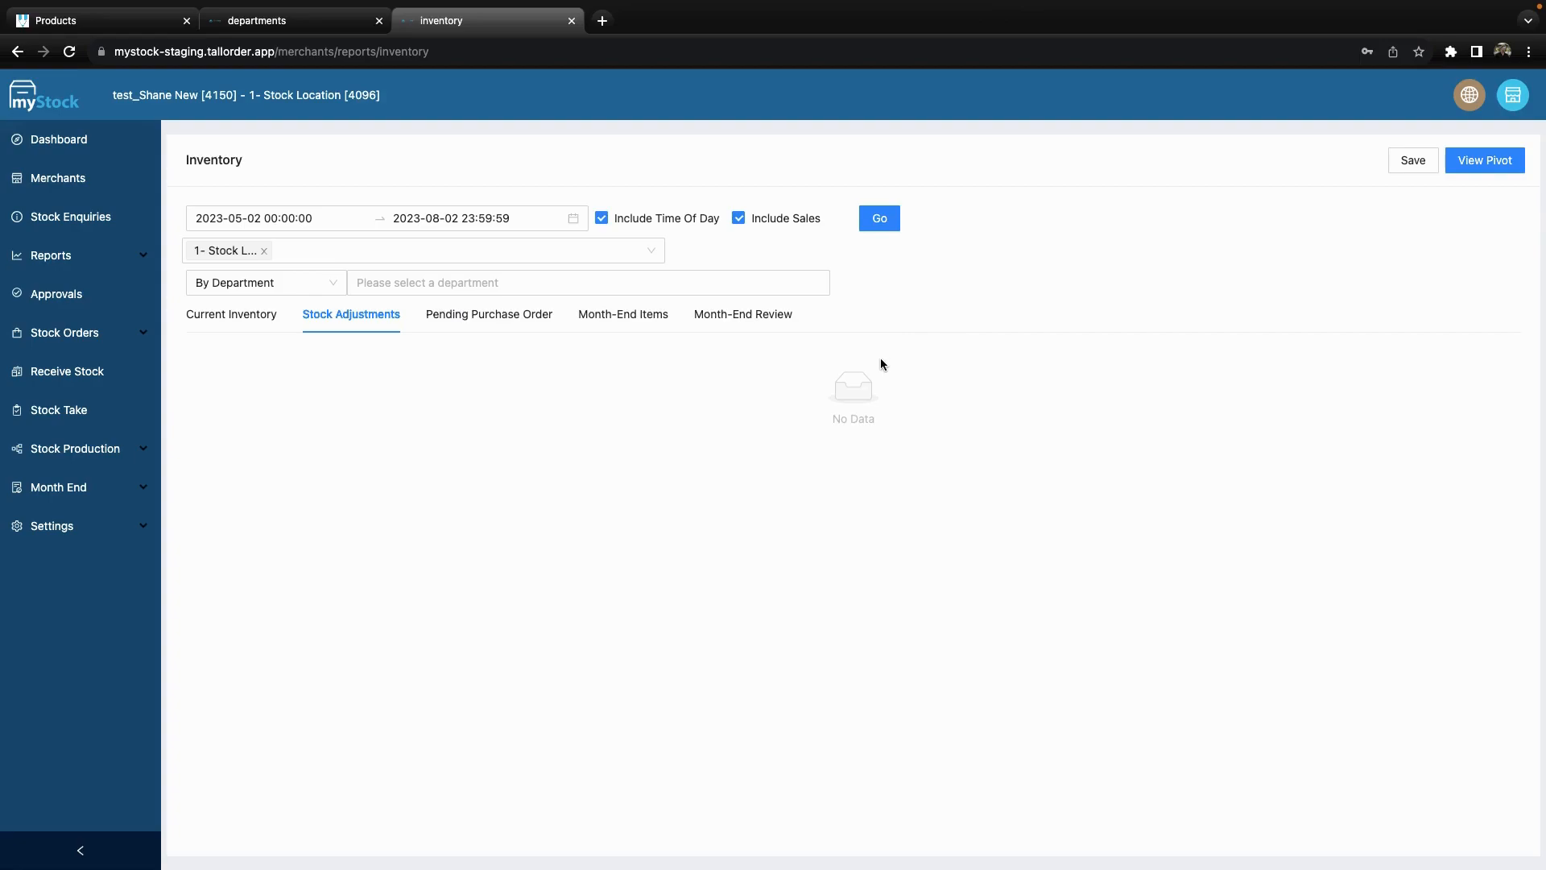
{"action": "key", "text": "ctrl+Right"}
{"action": "key", "text": "ctrl+Left"}
{"action": "left_click", "coordinate": [864, 220]}
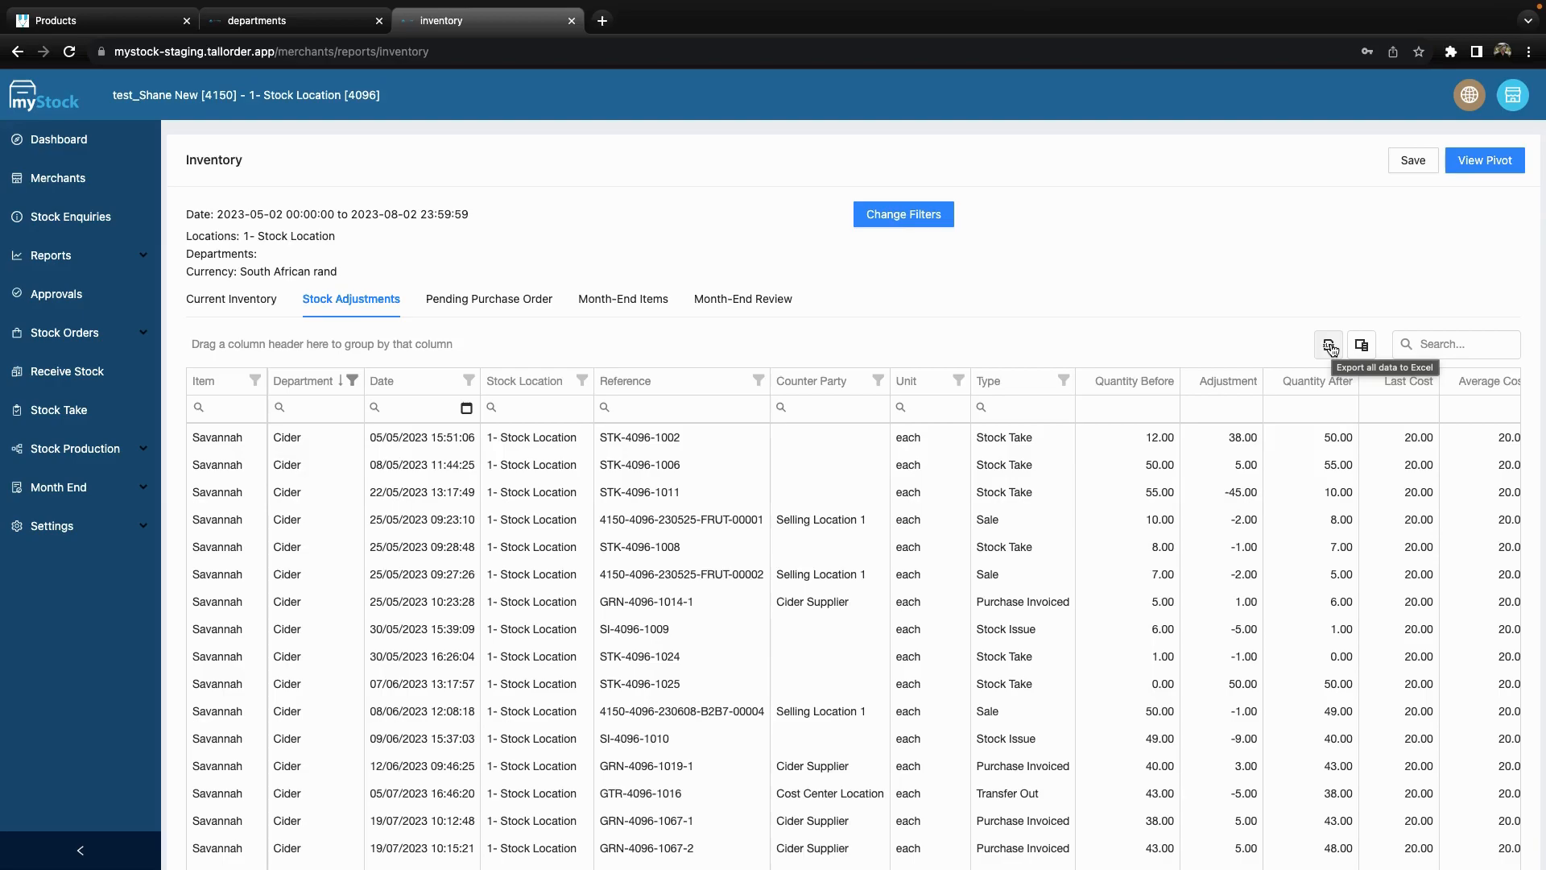
Switch to the exported Stock Adjustments workbook in Excel and examine its Department filter options and columns
{"action": "key", "text": "ctrl+Right"}
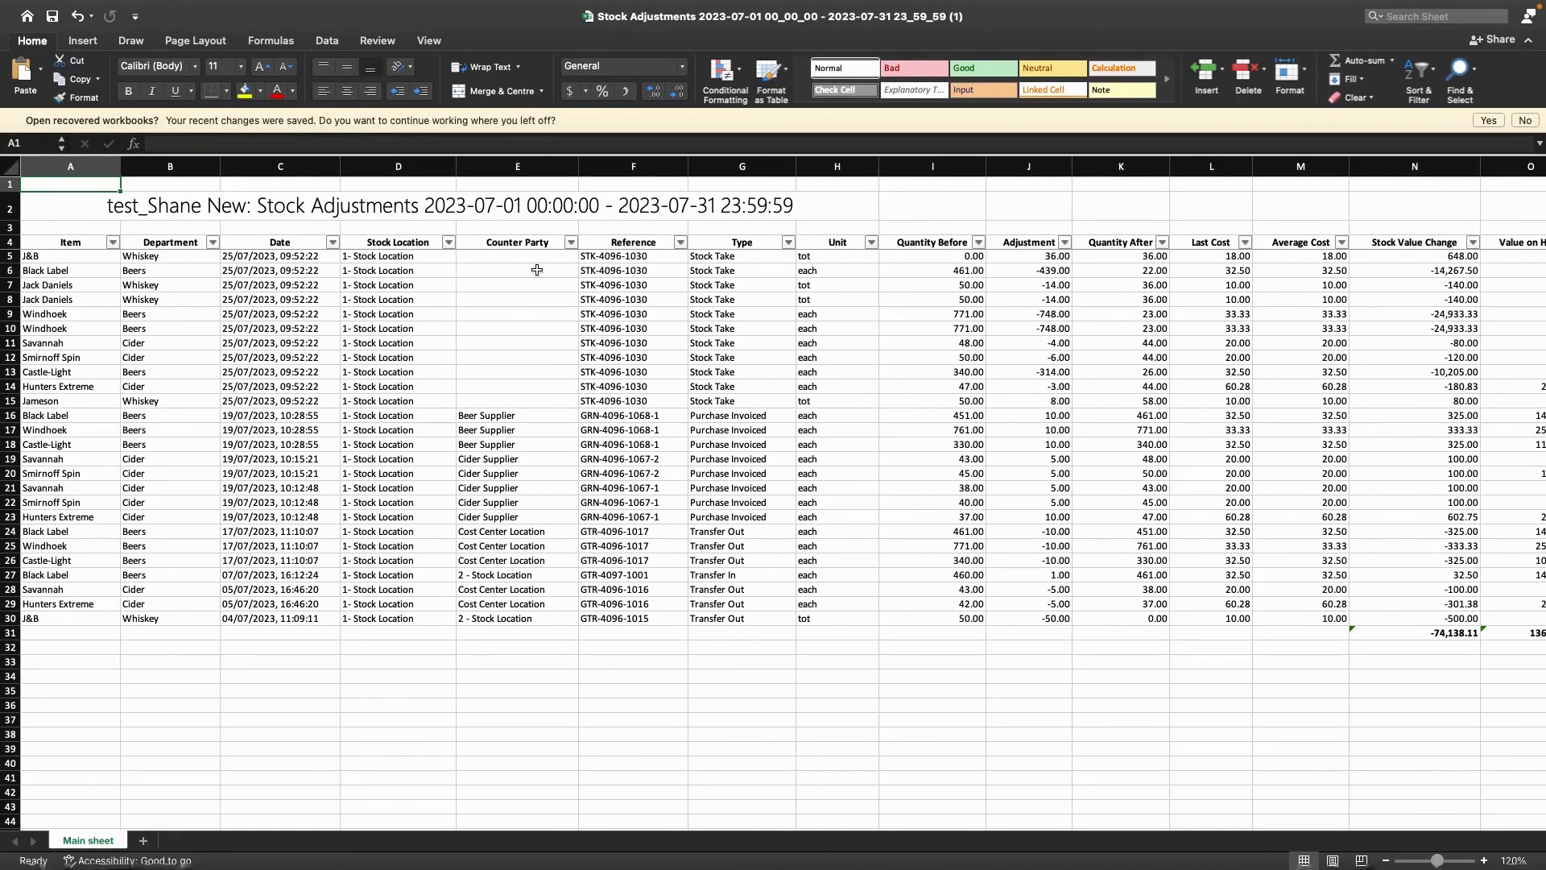
{"action": "left_click", "coordinate": [214, 244]}
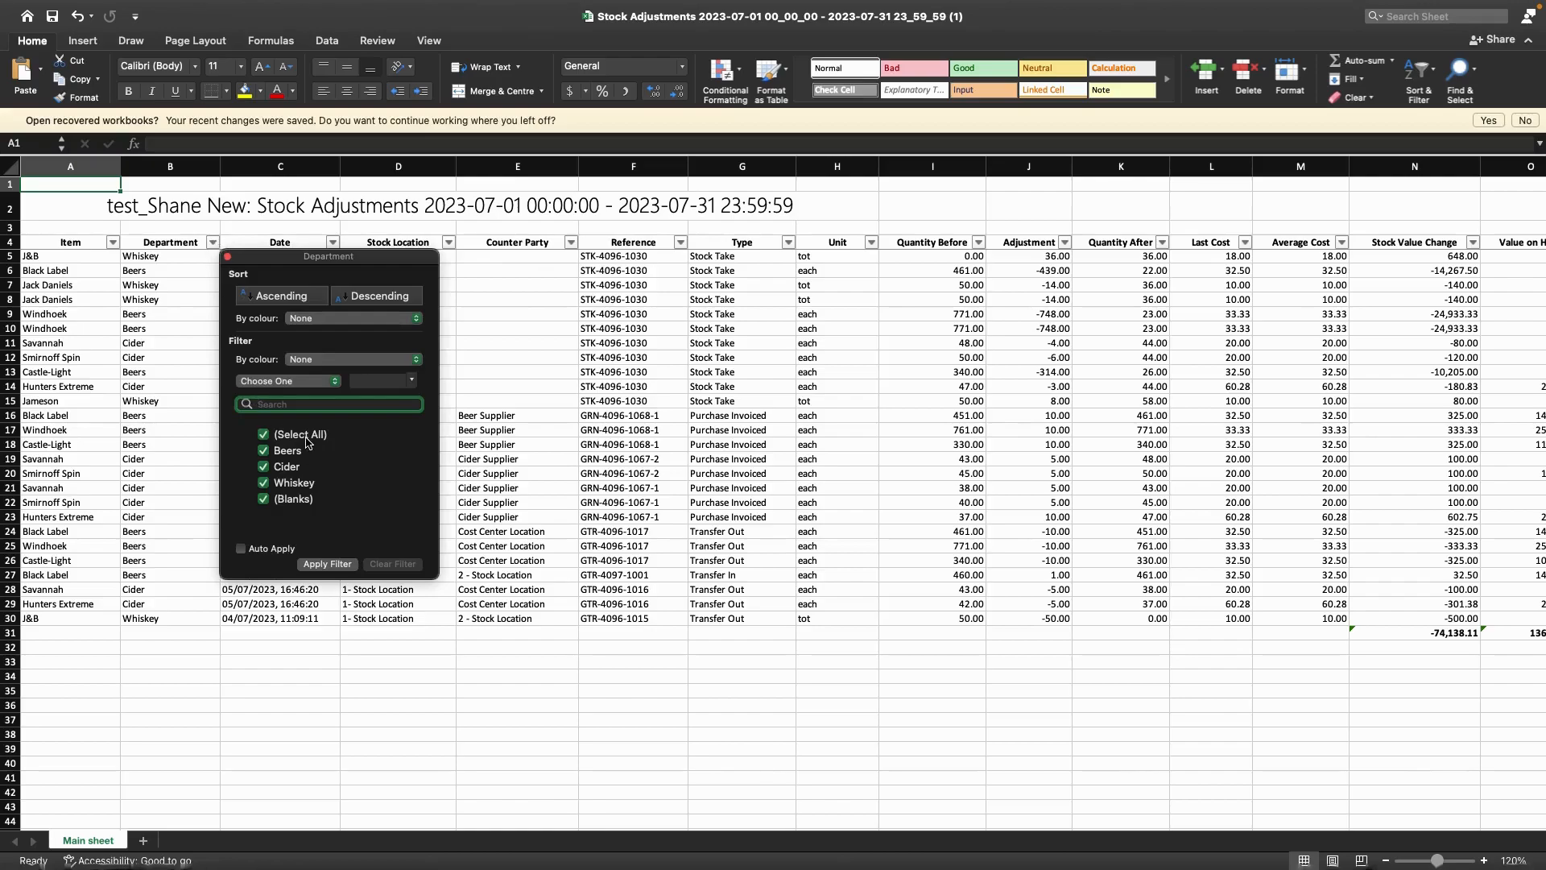
{"action": "left_click", "coordinate": [213, 244]}
{"action": "scroll", "coordinate": [1288, 338], "scroll_direction": "right", "scroll_amount": 5}
{"action": "scroll", "coordinate": [1187, 373], "scroll_direction": "left", "scroll_amount": 5}
Switch back to myStock and open the list of report categories
{"action": "key", "text": "ctrl+Left"}
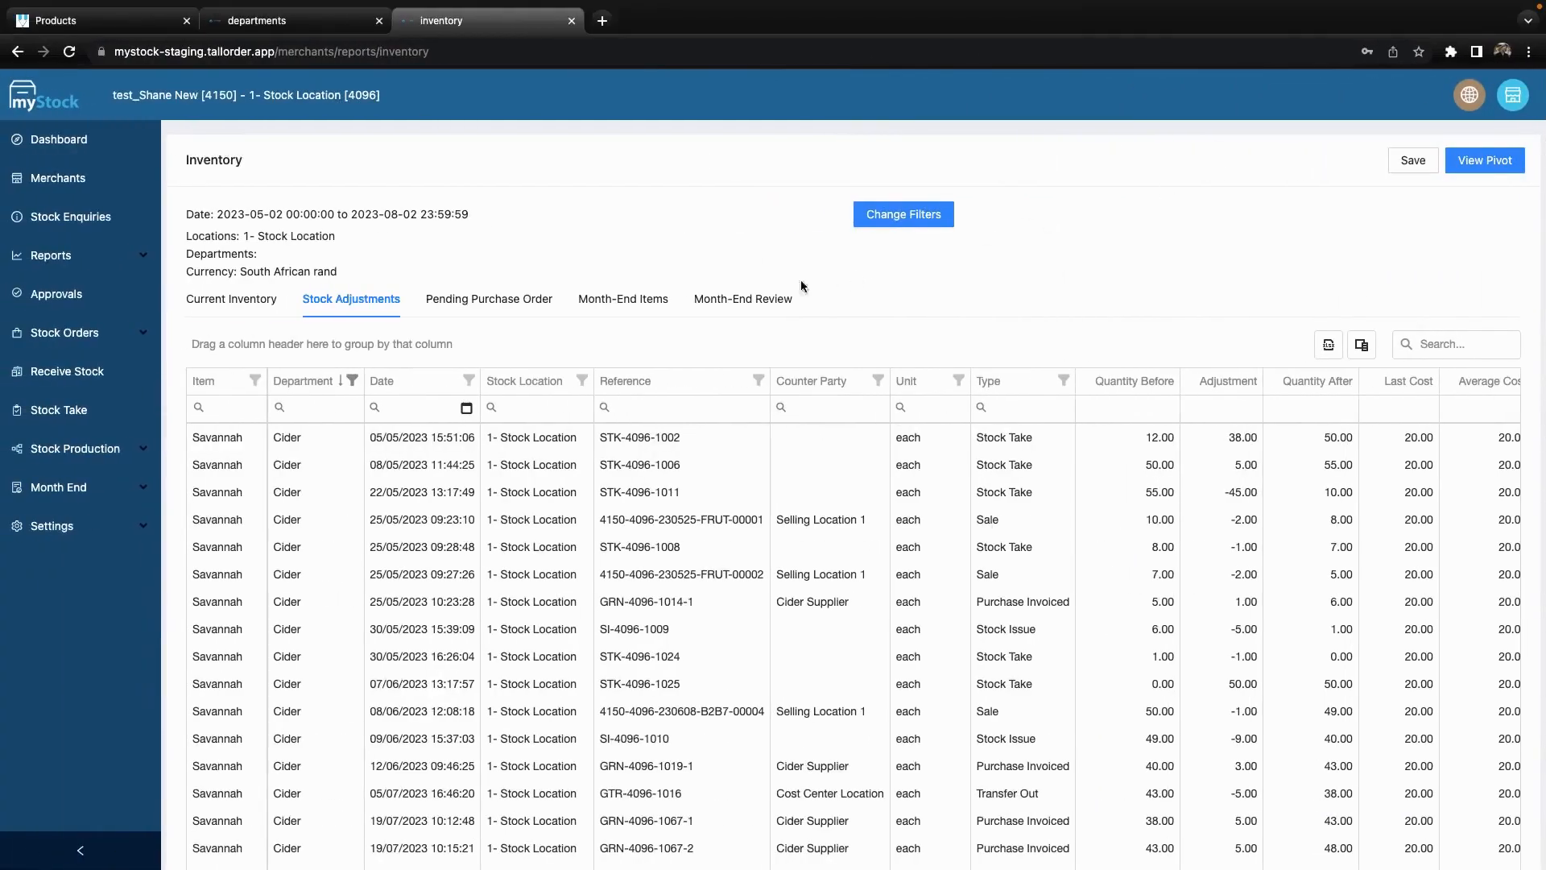
{"action": "left_click", "coordinate": [99, 264]}
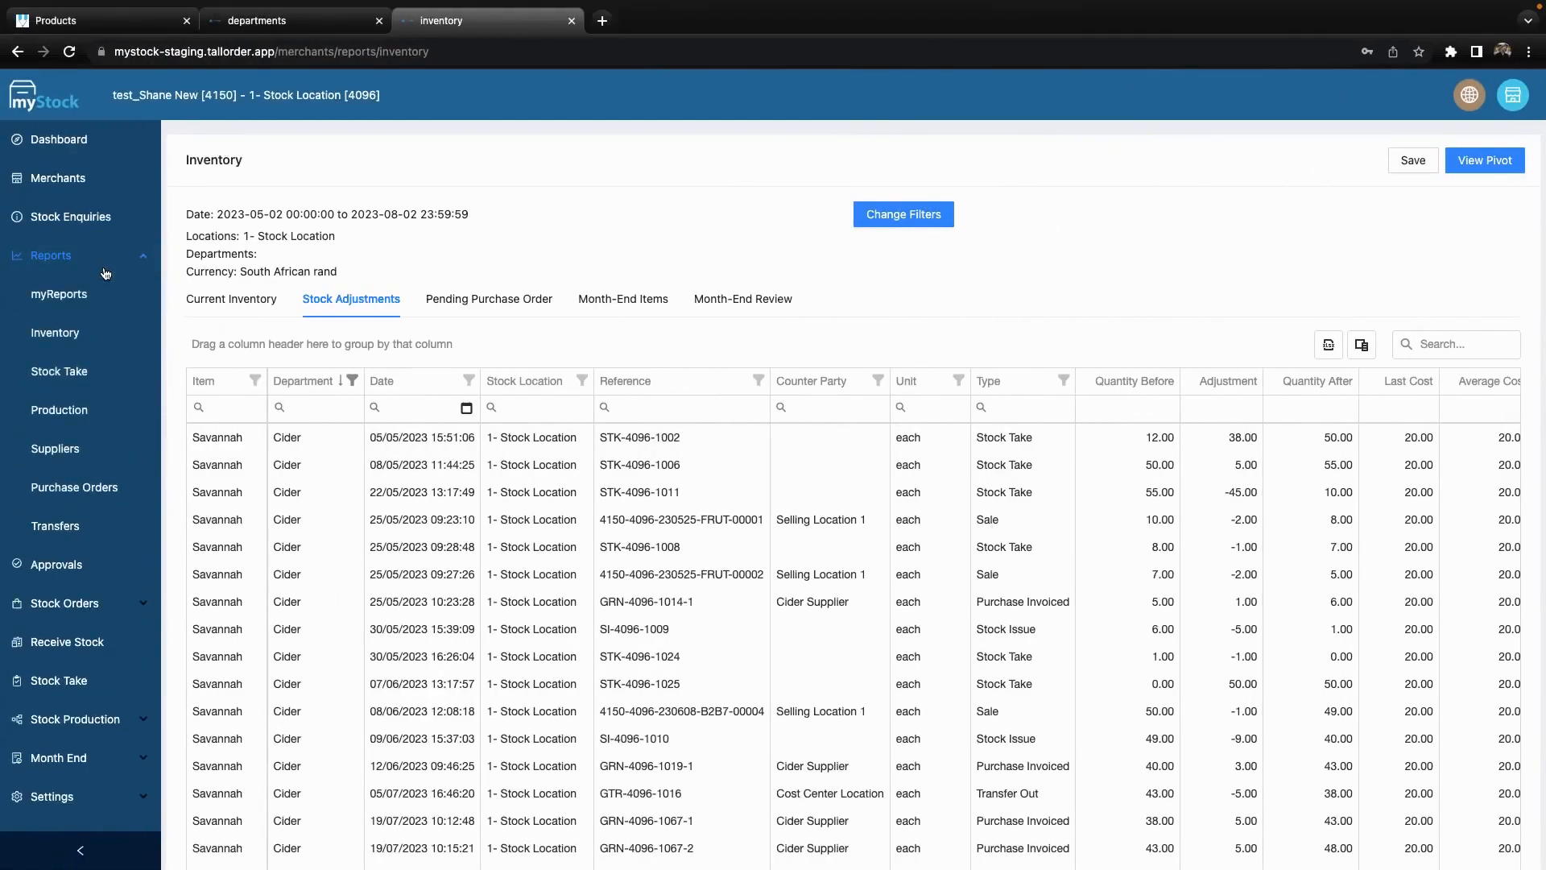